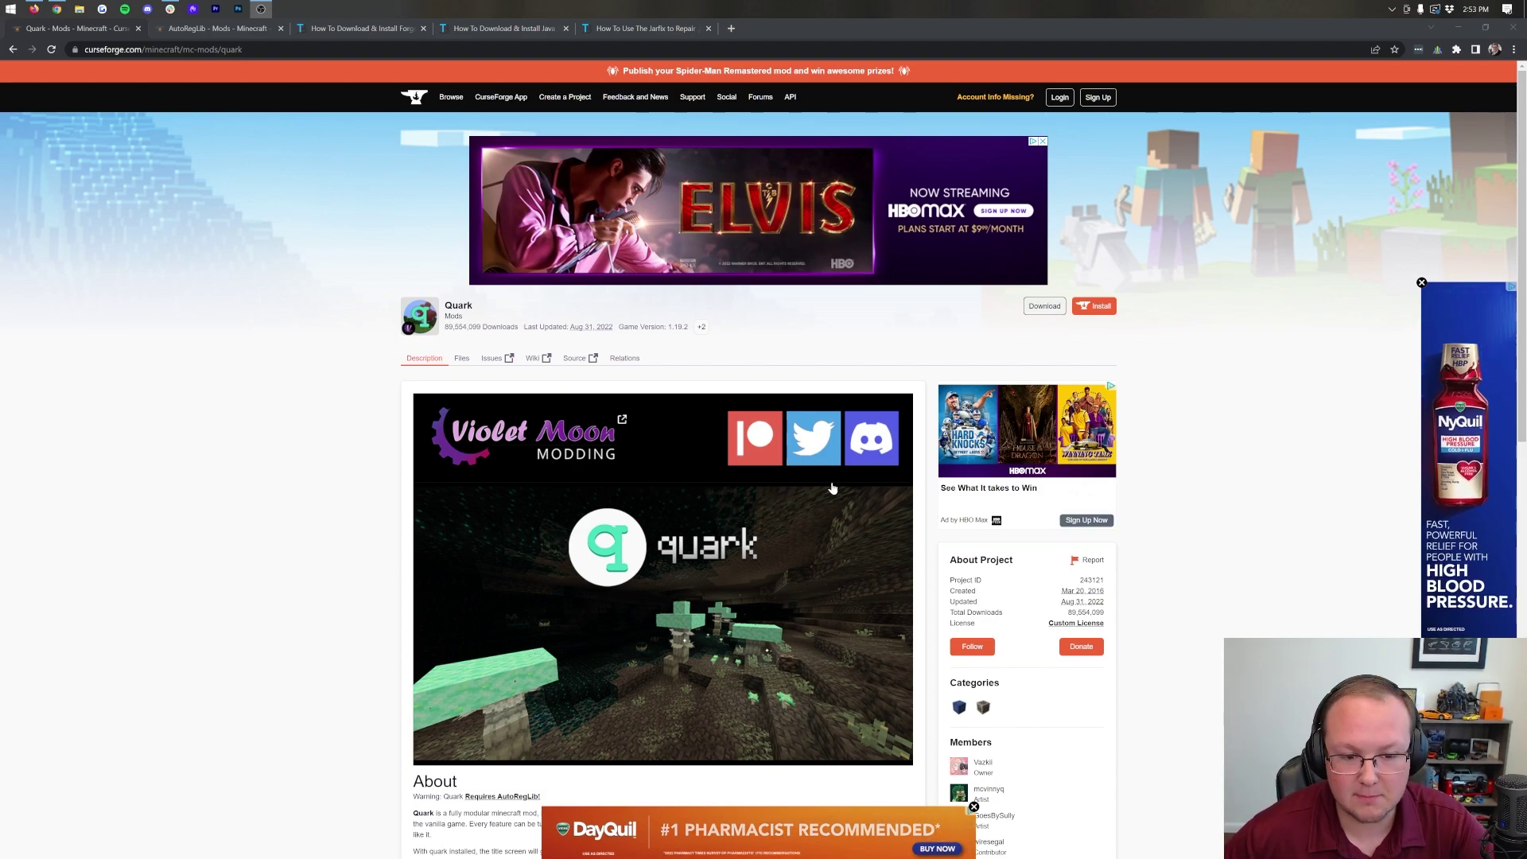
# Step: Review the Quark mod's description and open its official website in a new tab
pyautogui.scroll(-5, 727, 480)
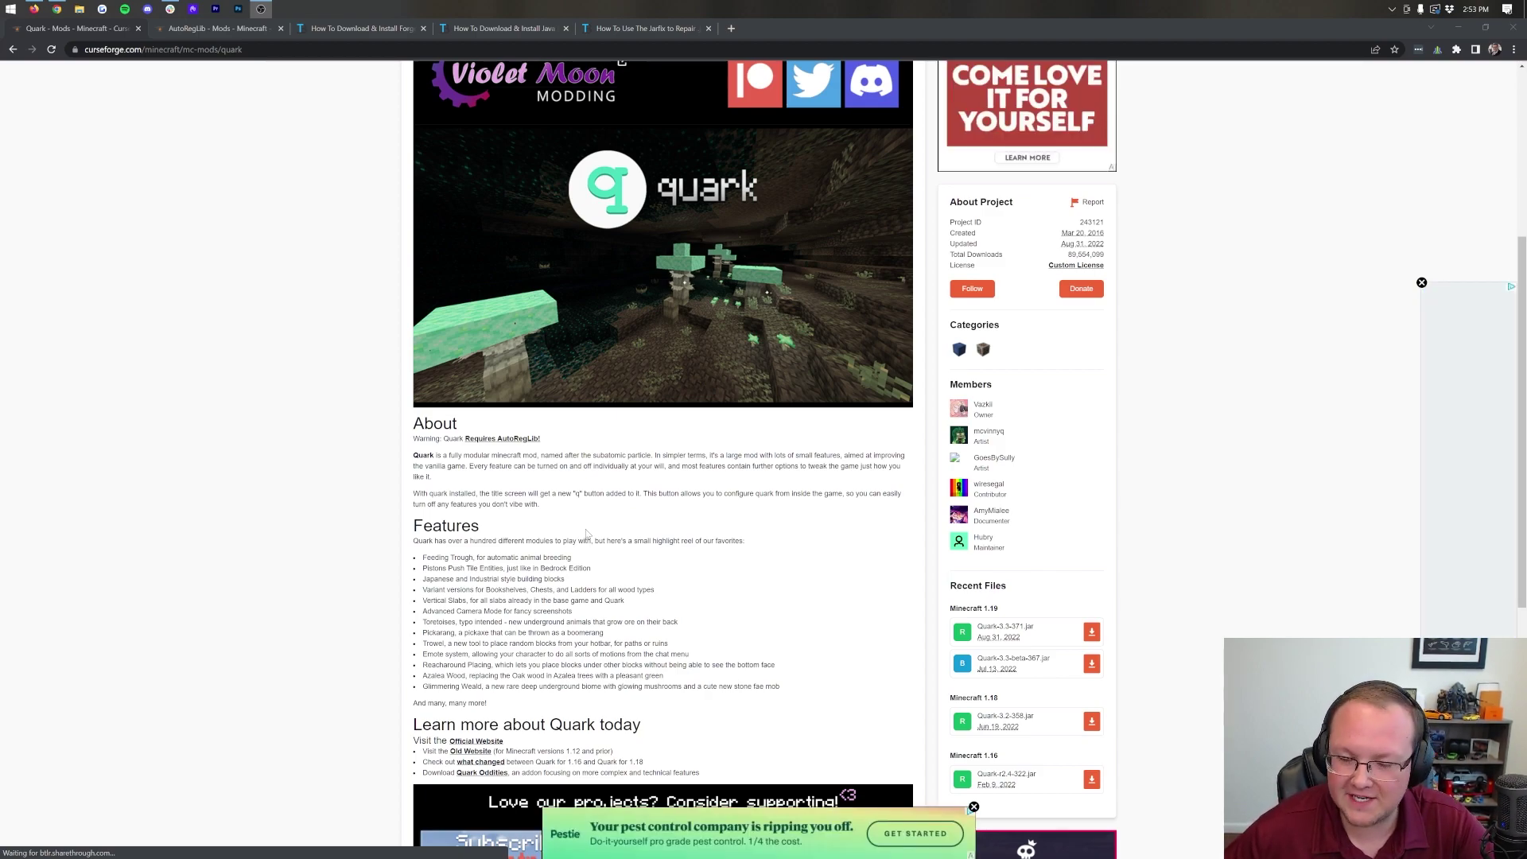
pyautogui.scroll(-2, 586, 533)
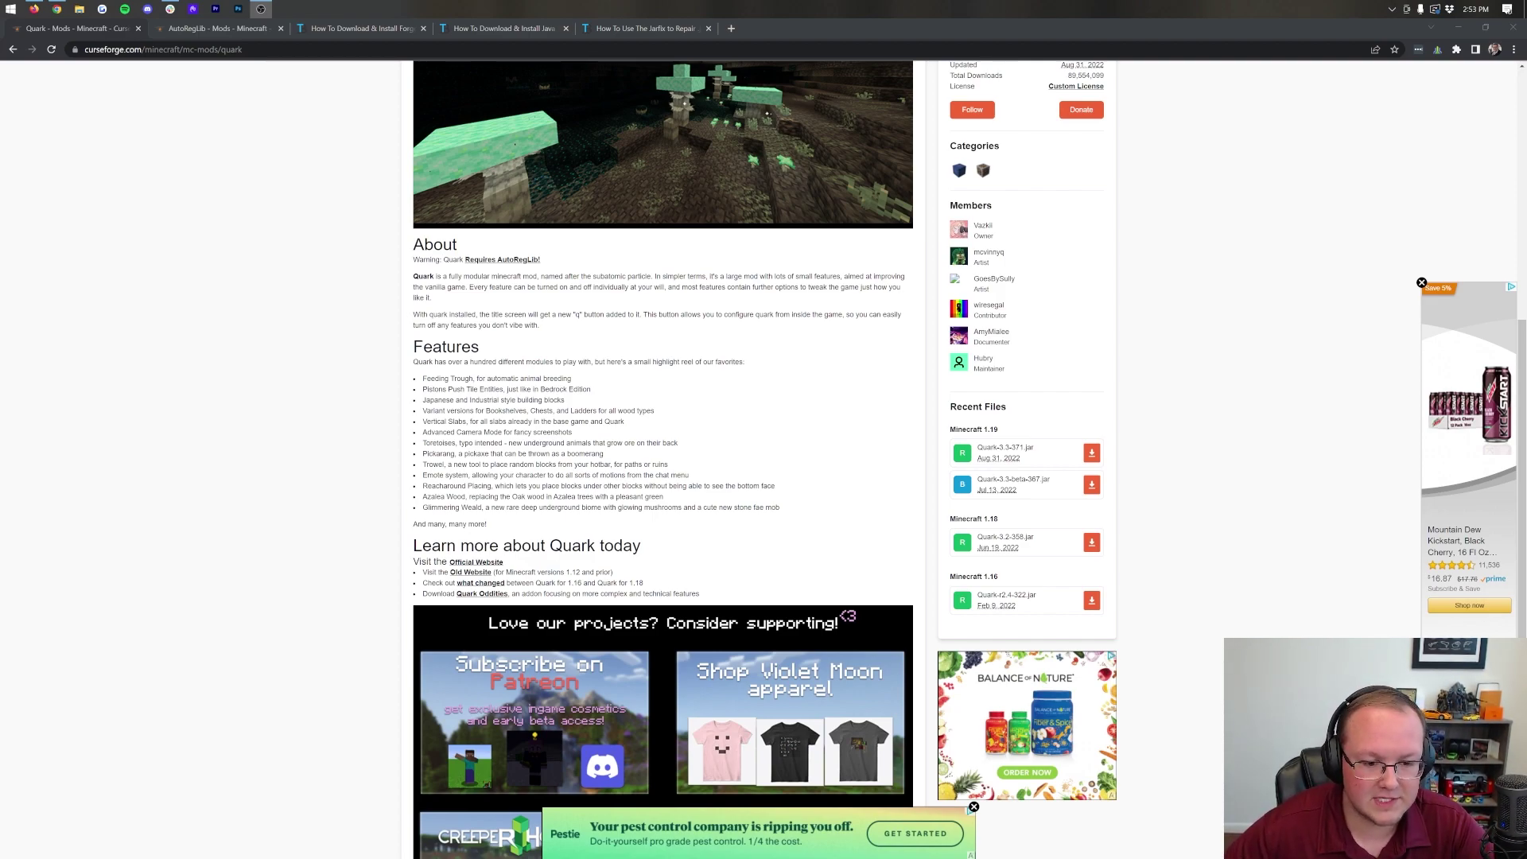
pyautogui.click(468, 539)
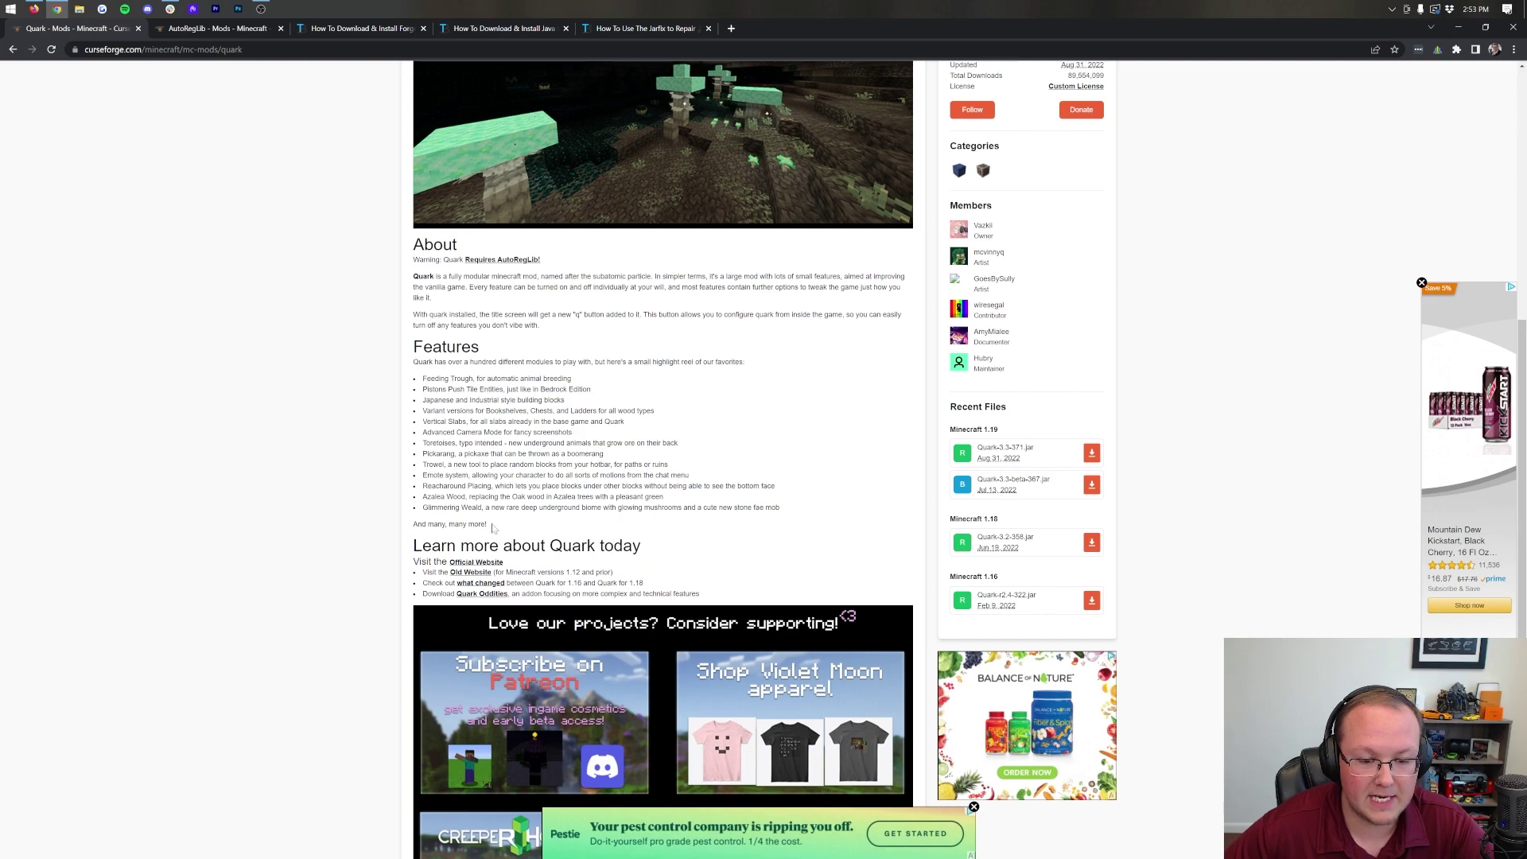
pyautogui.rightClick(475, 561)
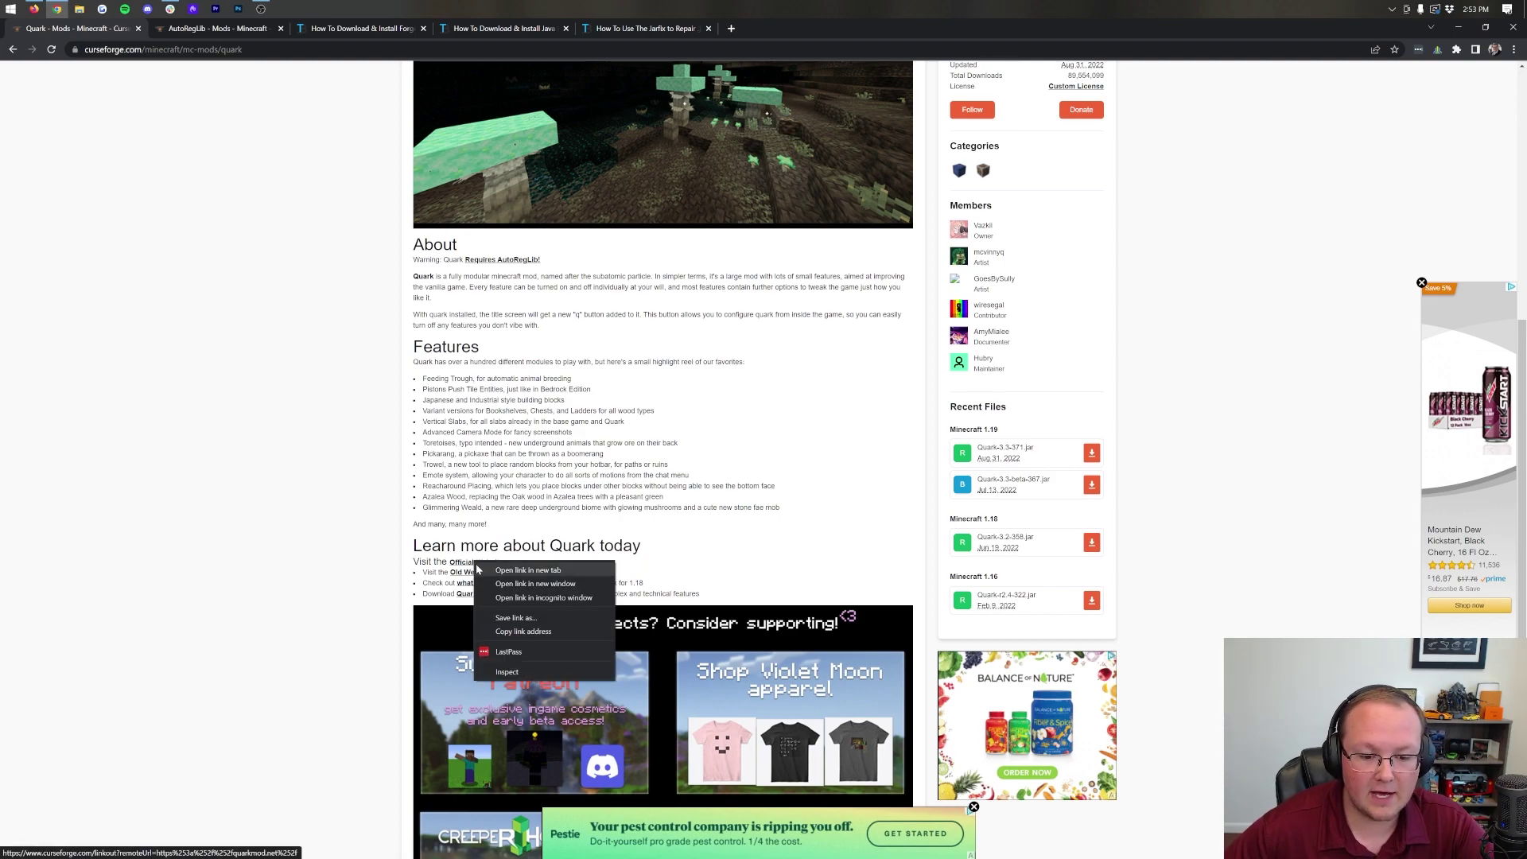
pyautogui.click(517, 569)
pyautogui.click(188, 32)
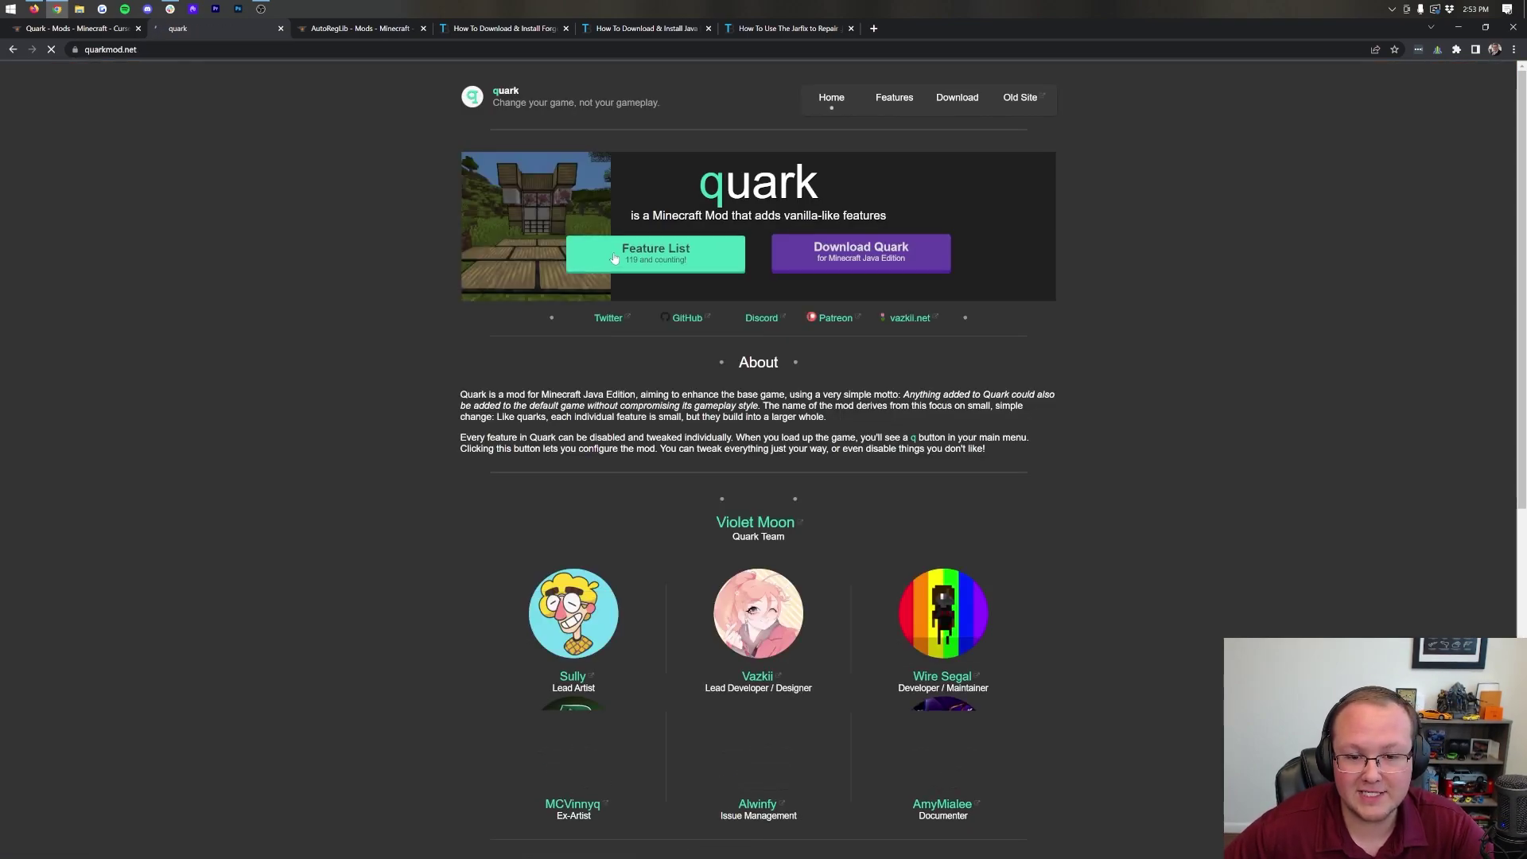
# Step: Browse the Building, Client and Mobs categories in Quark's feature list and close the official website
pyautogui.click(614, 257)
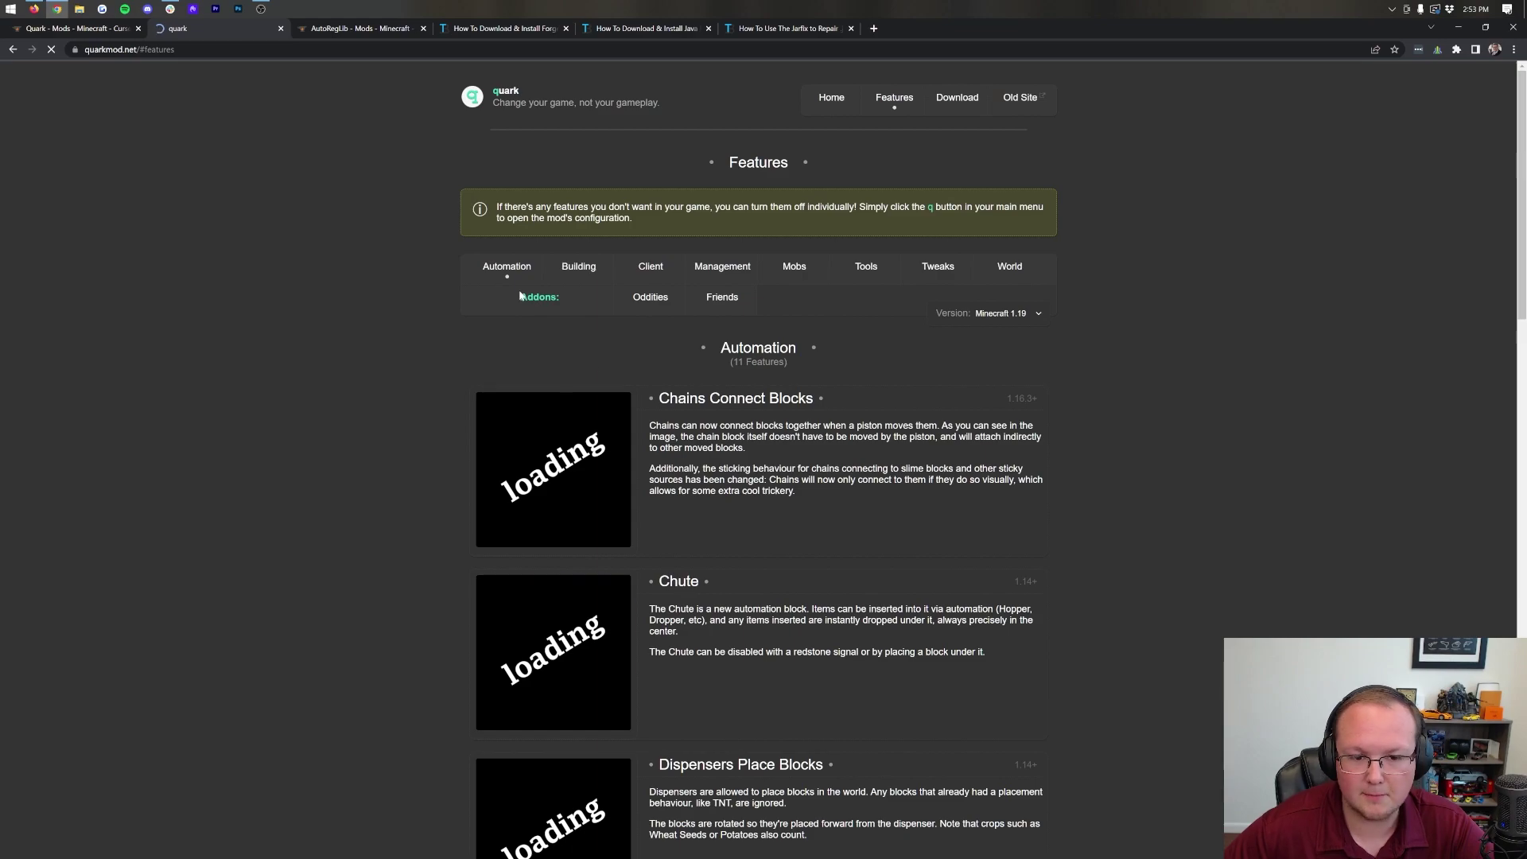
pyautogui.click(569, 265)
pyautogui.click(661, 93)
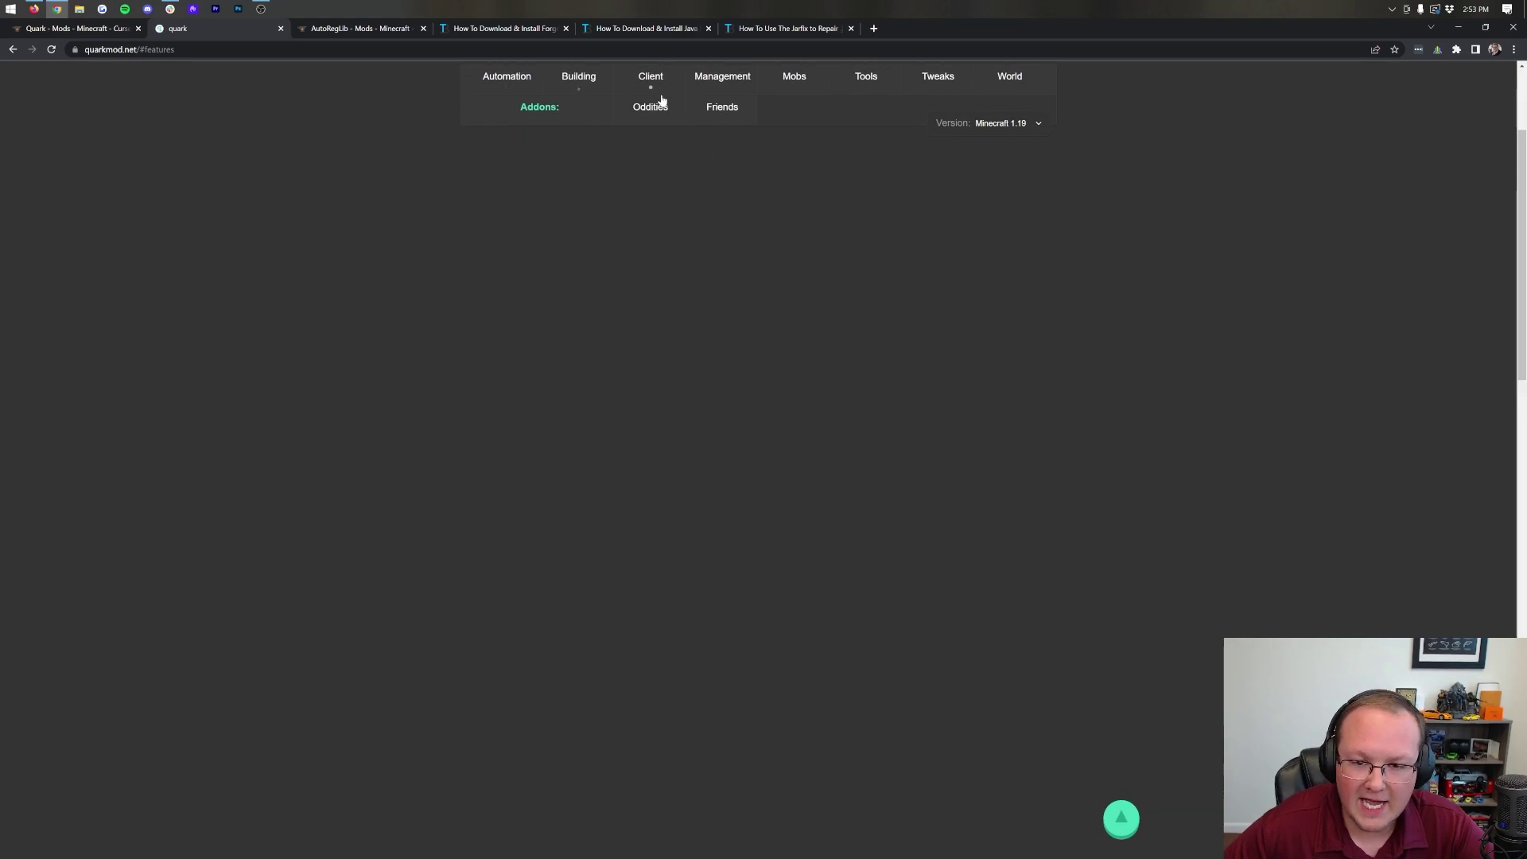
pyautogui.scroll(-2, 760, 255)
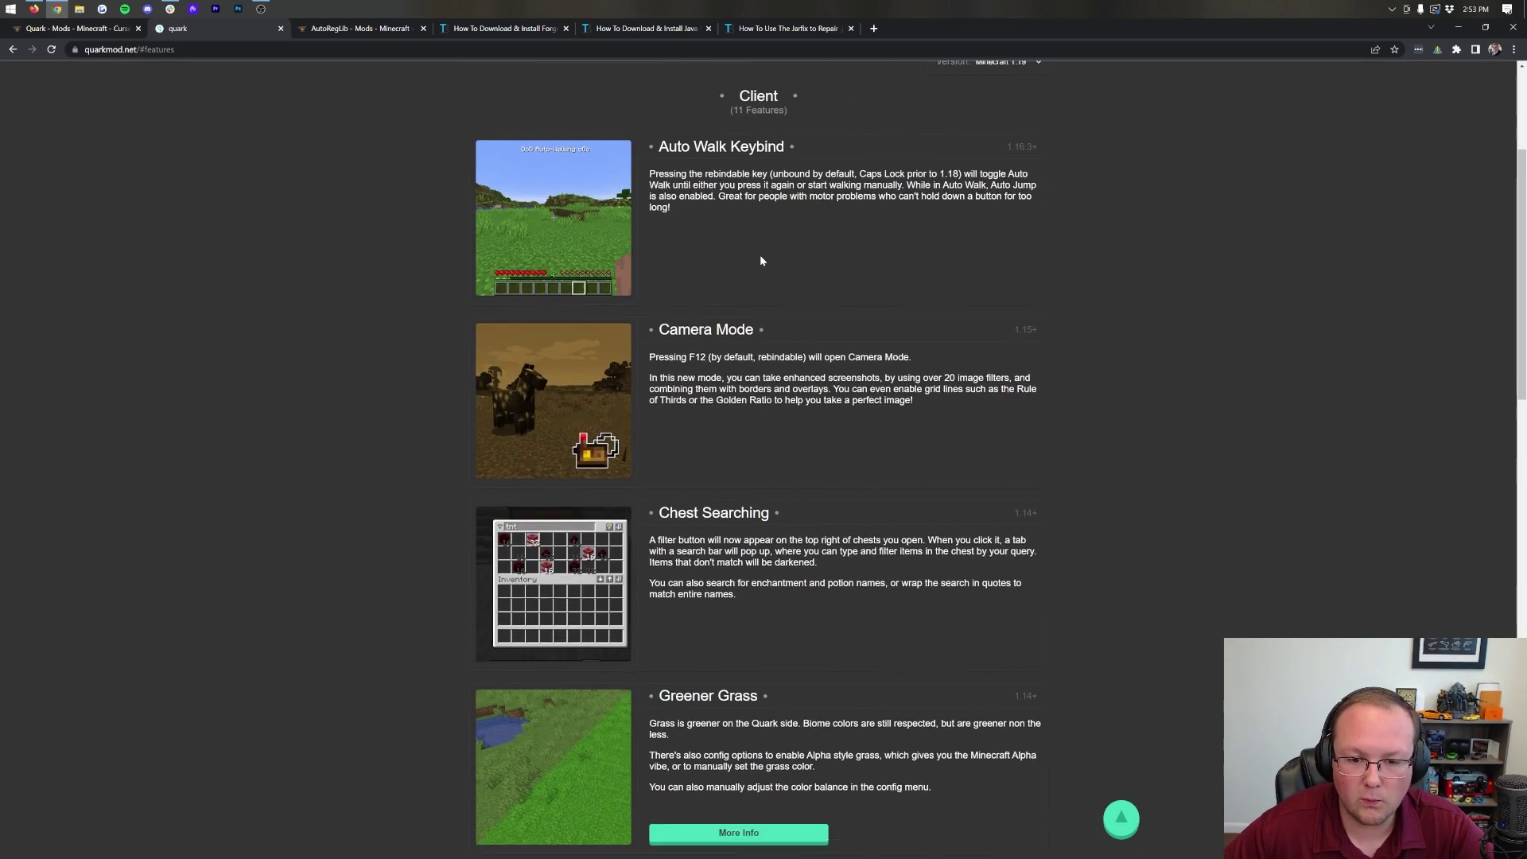
pyautogui.scroll(4, 1104, 330)
pyautogui.click(867, 256)
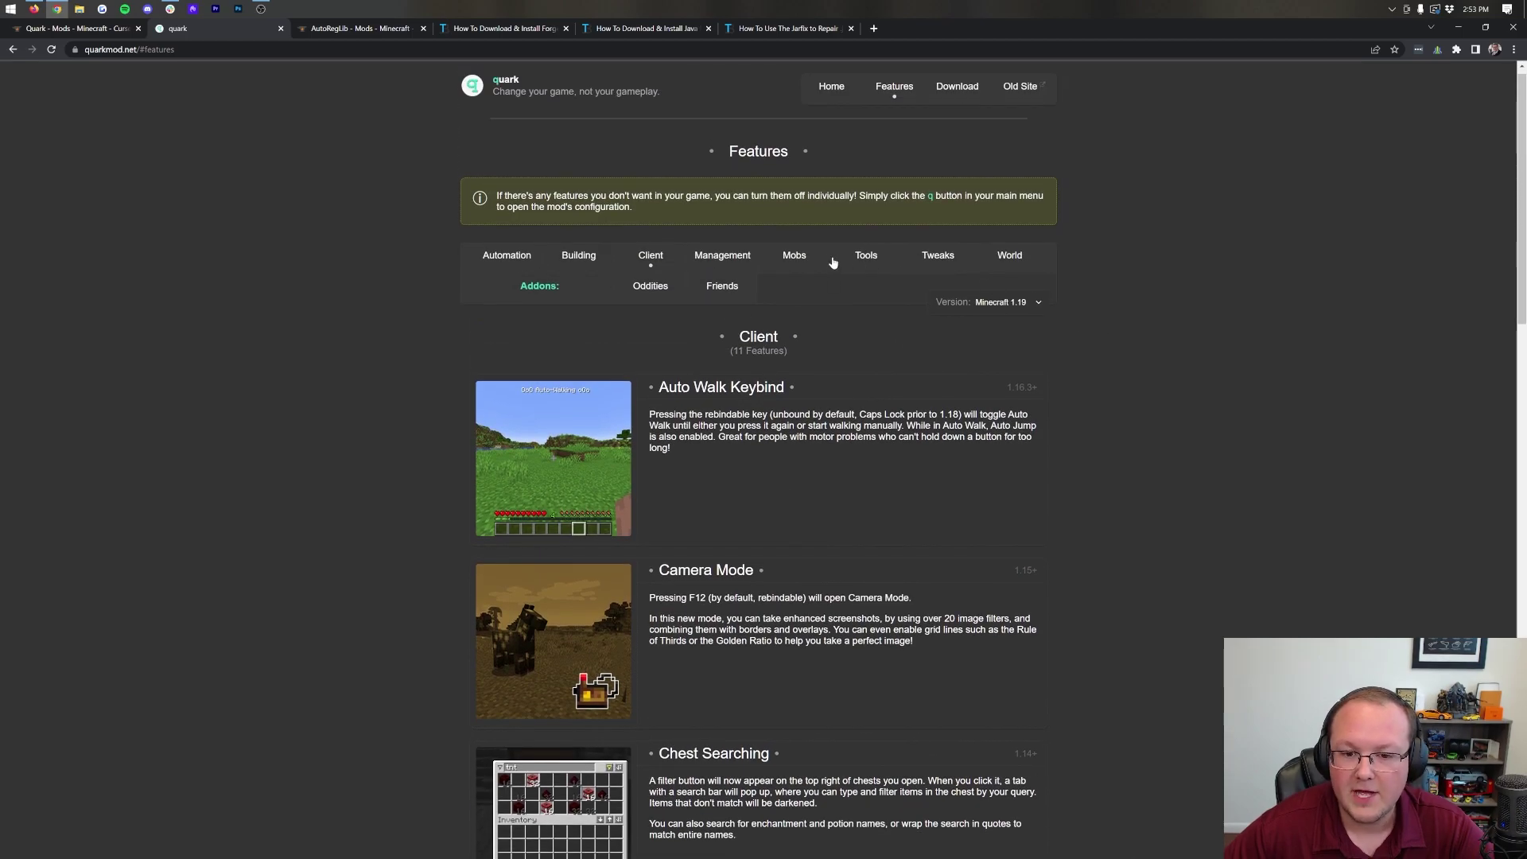
pyautogui.click(787, 78)
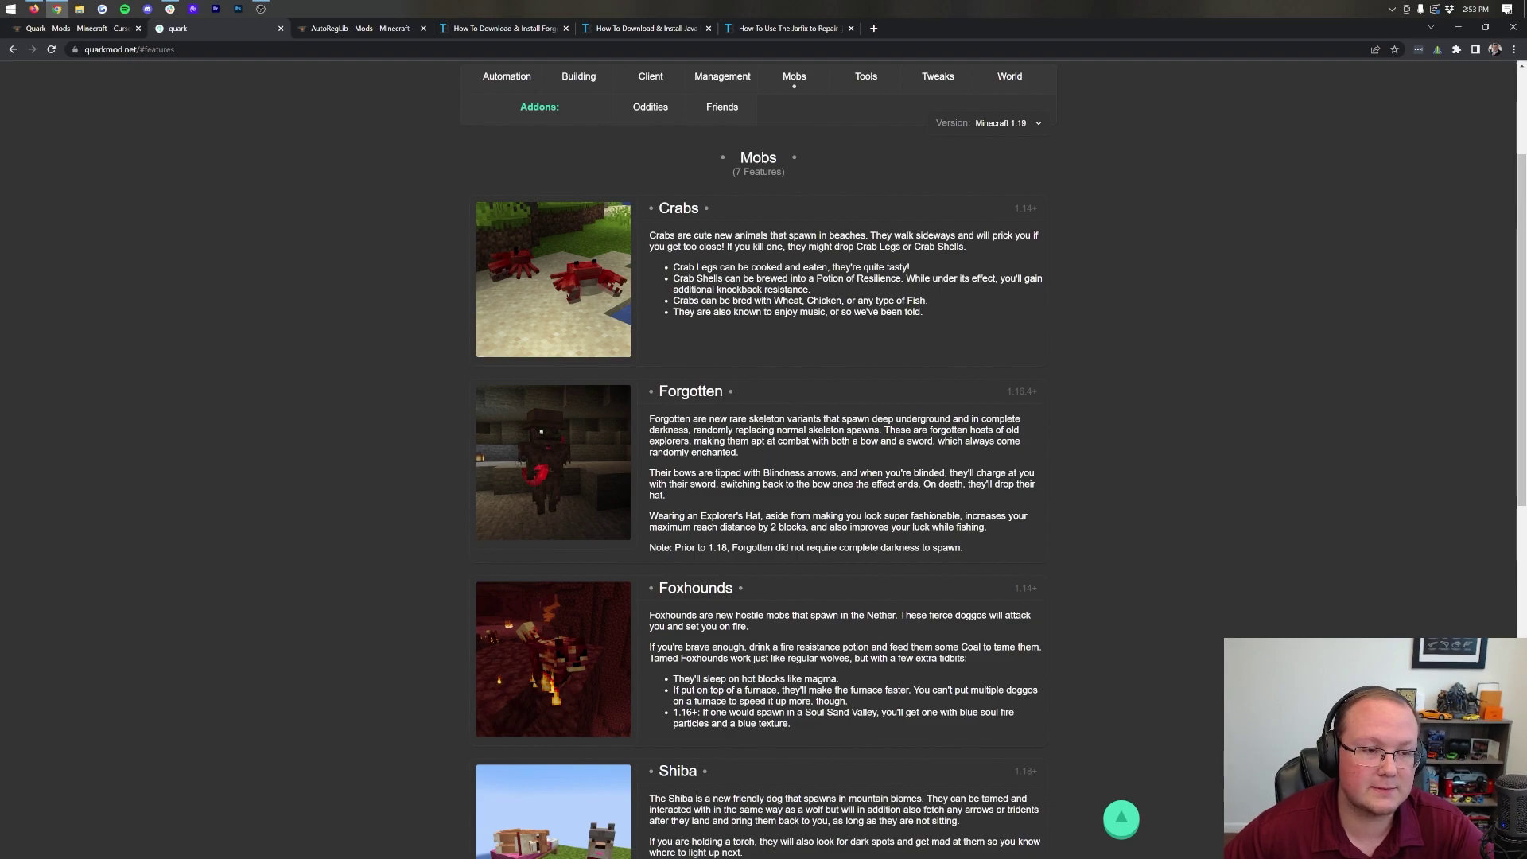
pyautogui.click(280, 29)
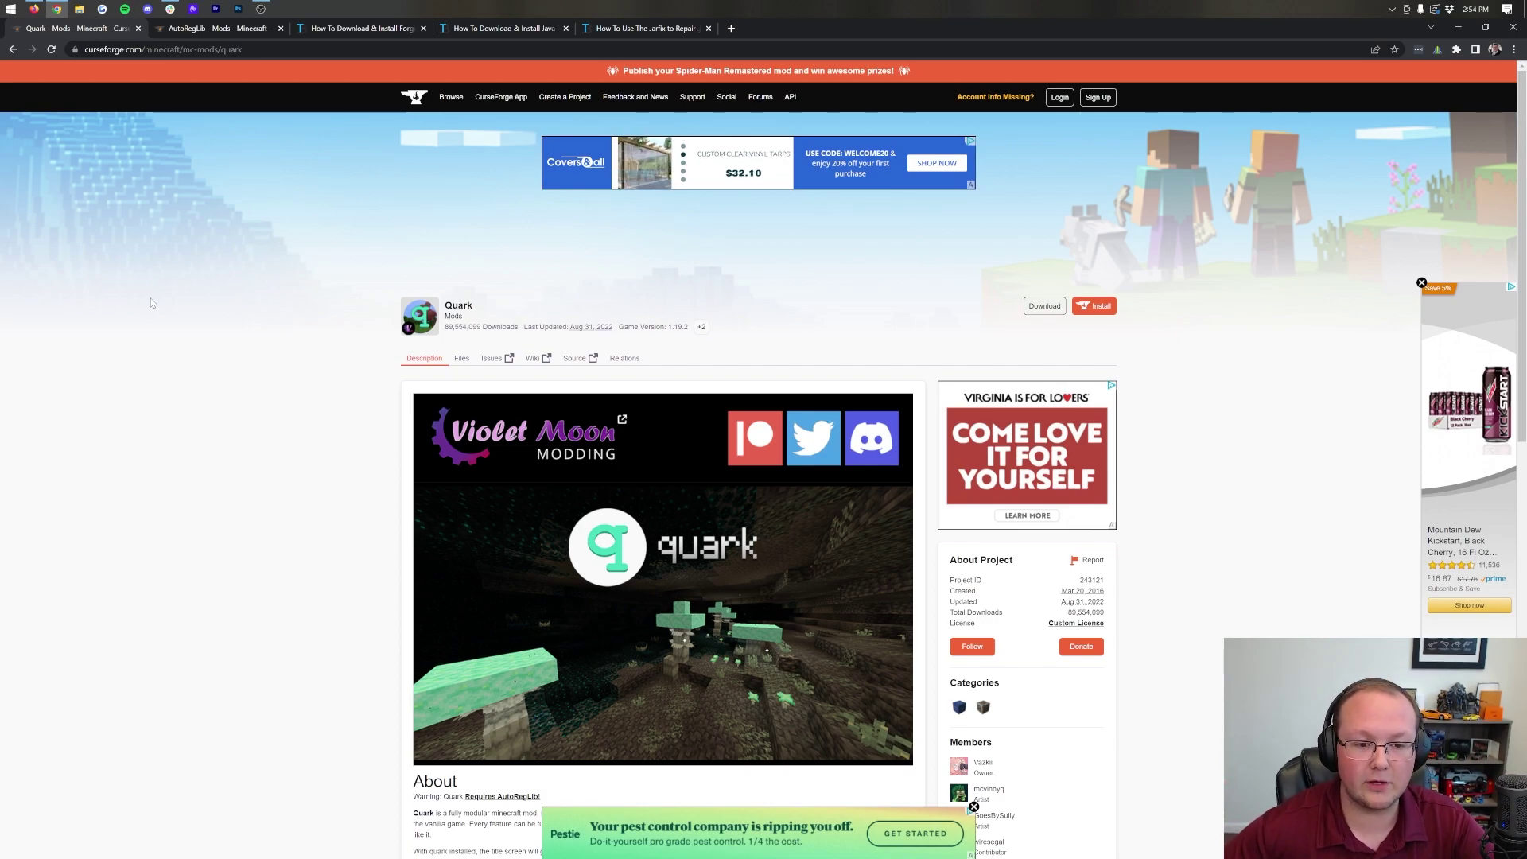
# Step: Download Quark-3.3-371.jar for Minecraft 1.19 from the Quark mod's recent files
pyautogui.scroll(-1, 985, 315)
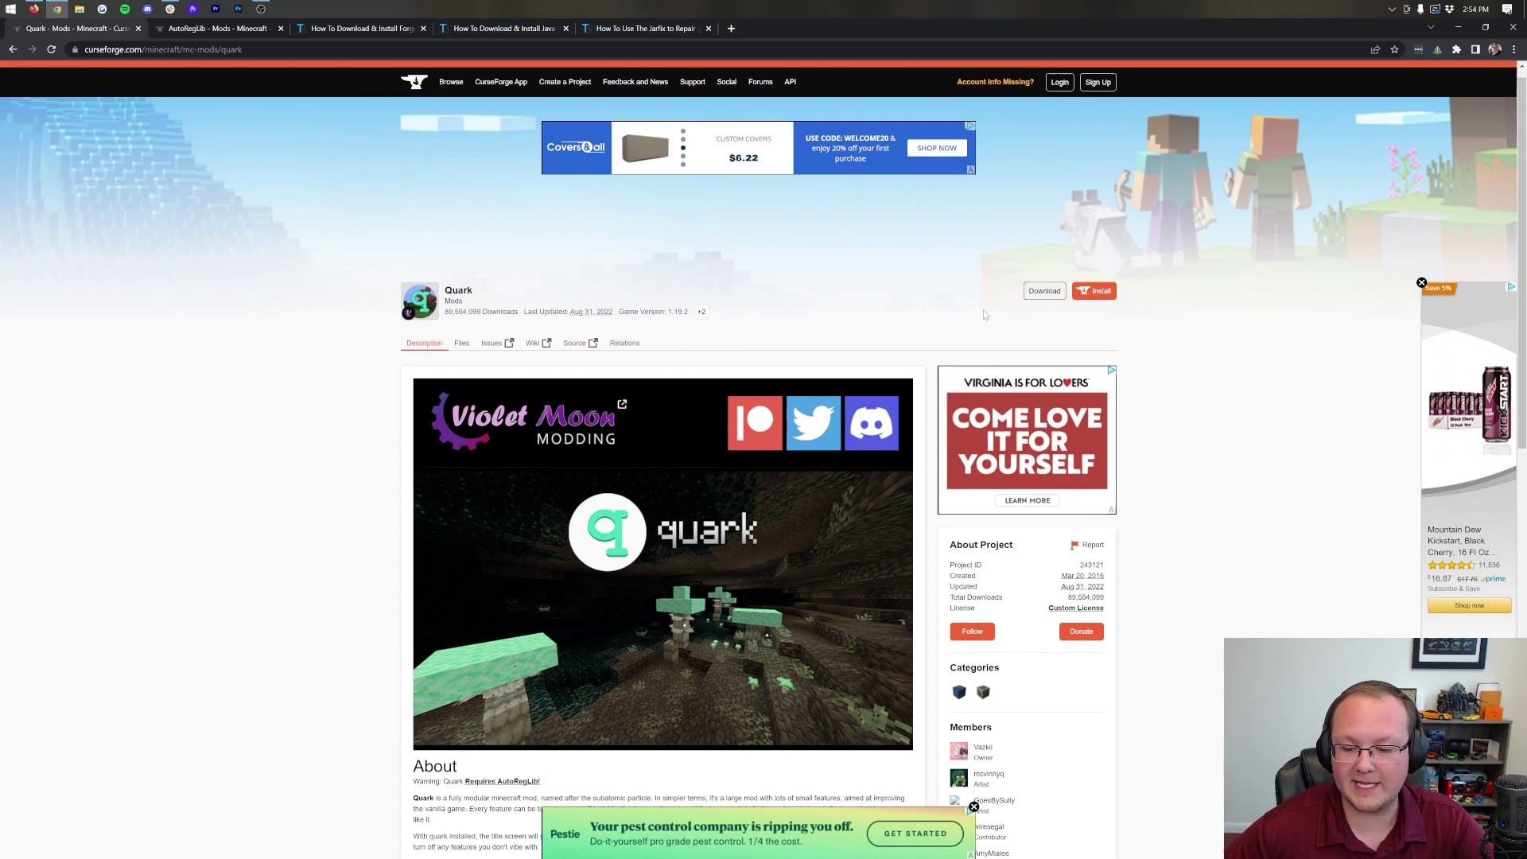
pyautogui.scroll(-7, 984, 315)
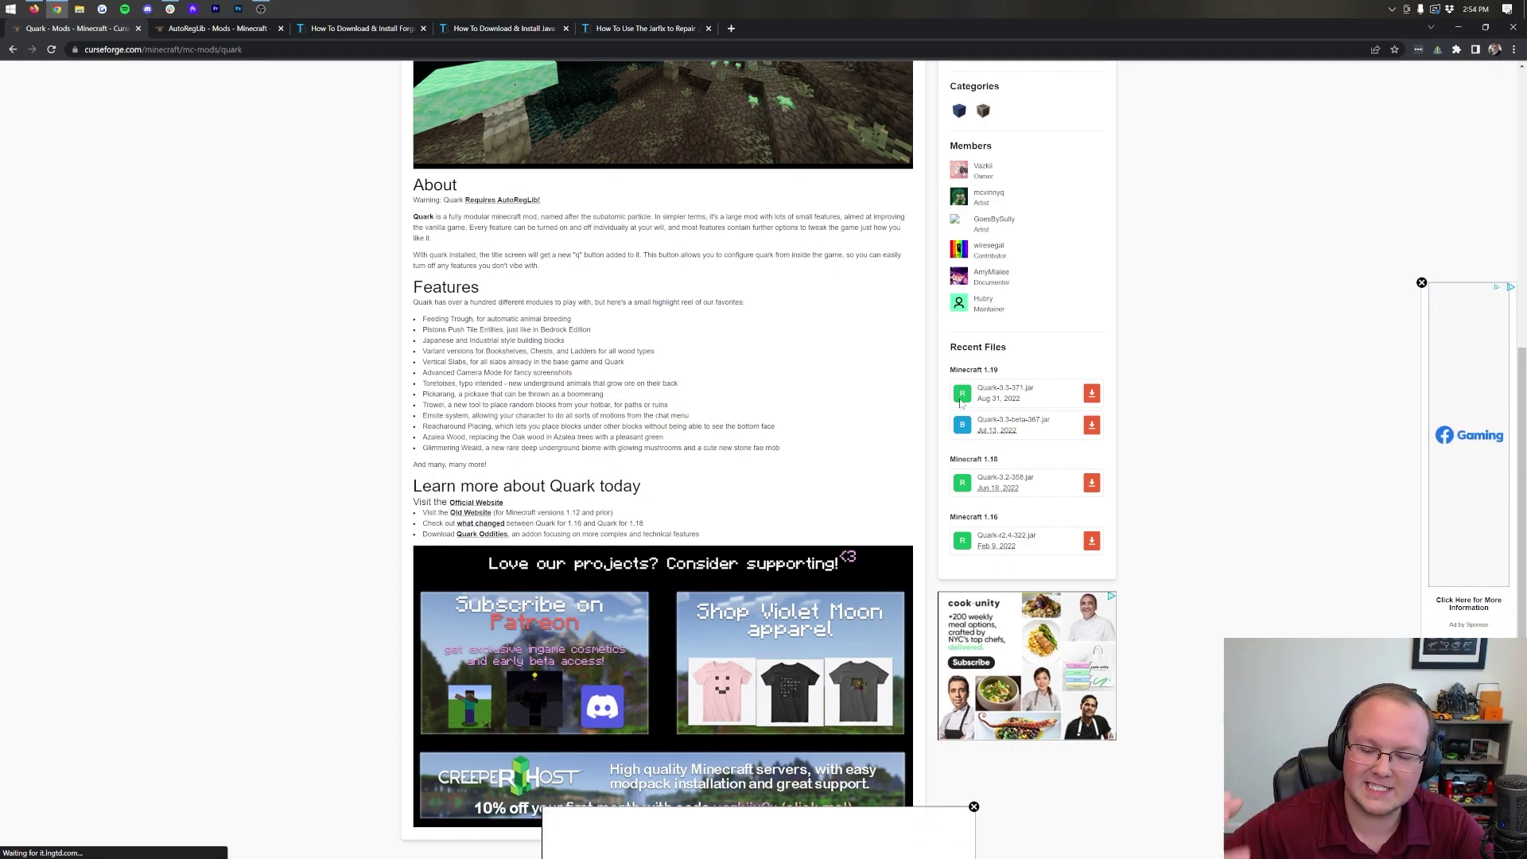
pyautogui.click(1091, 395)
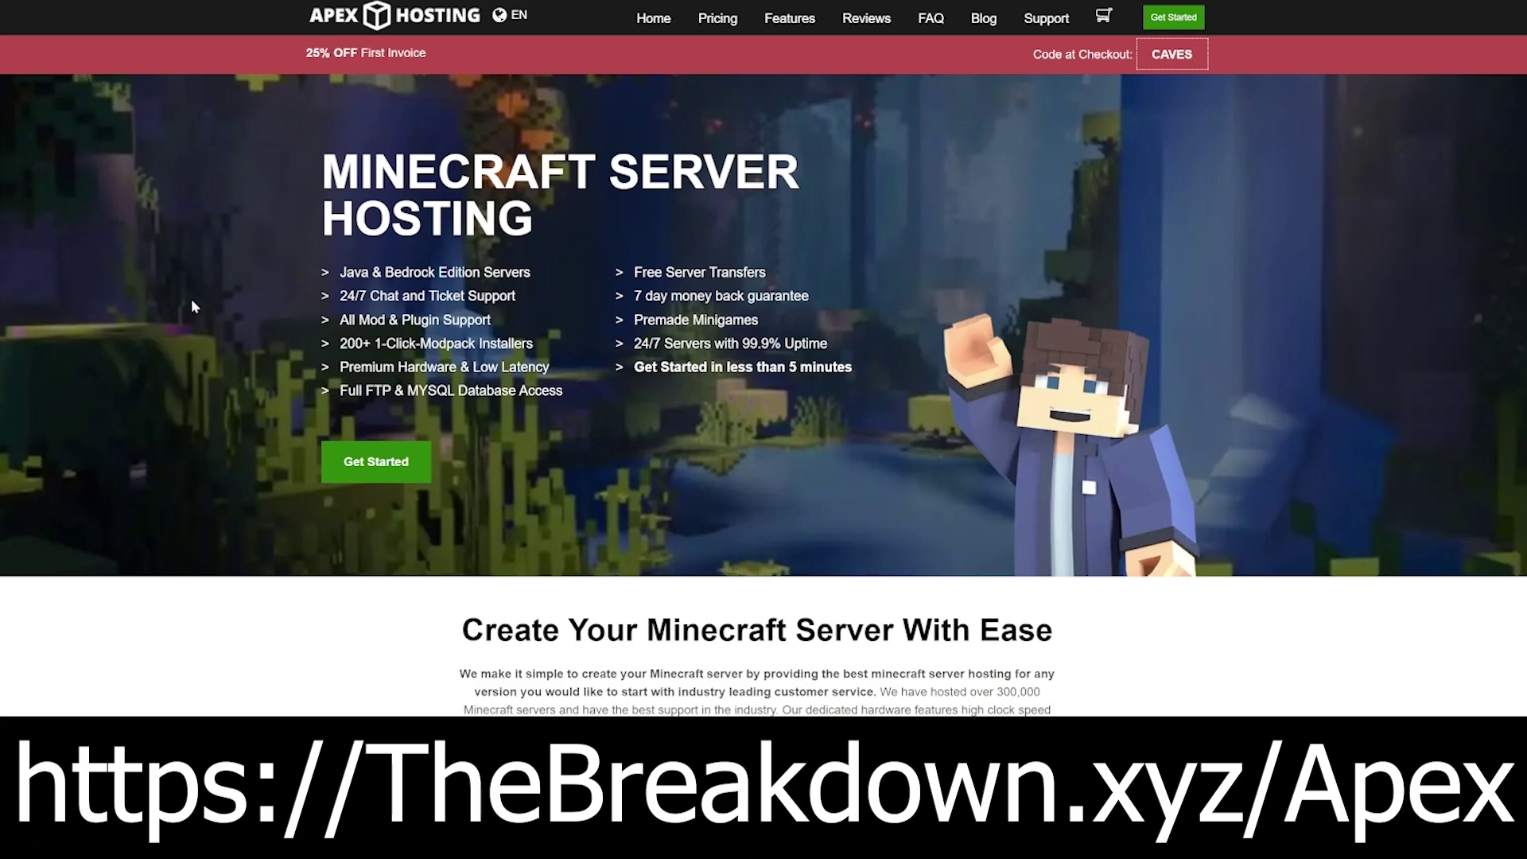
pyautogui.moveTo(339, 302); pyautogui.dragTo(549, 368)
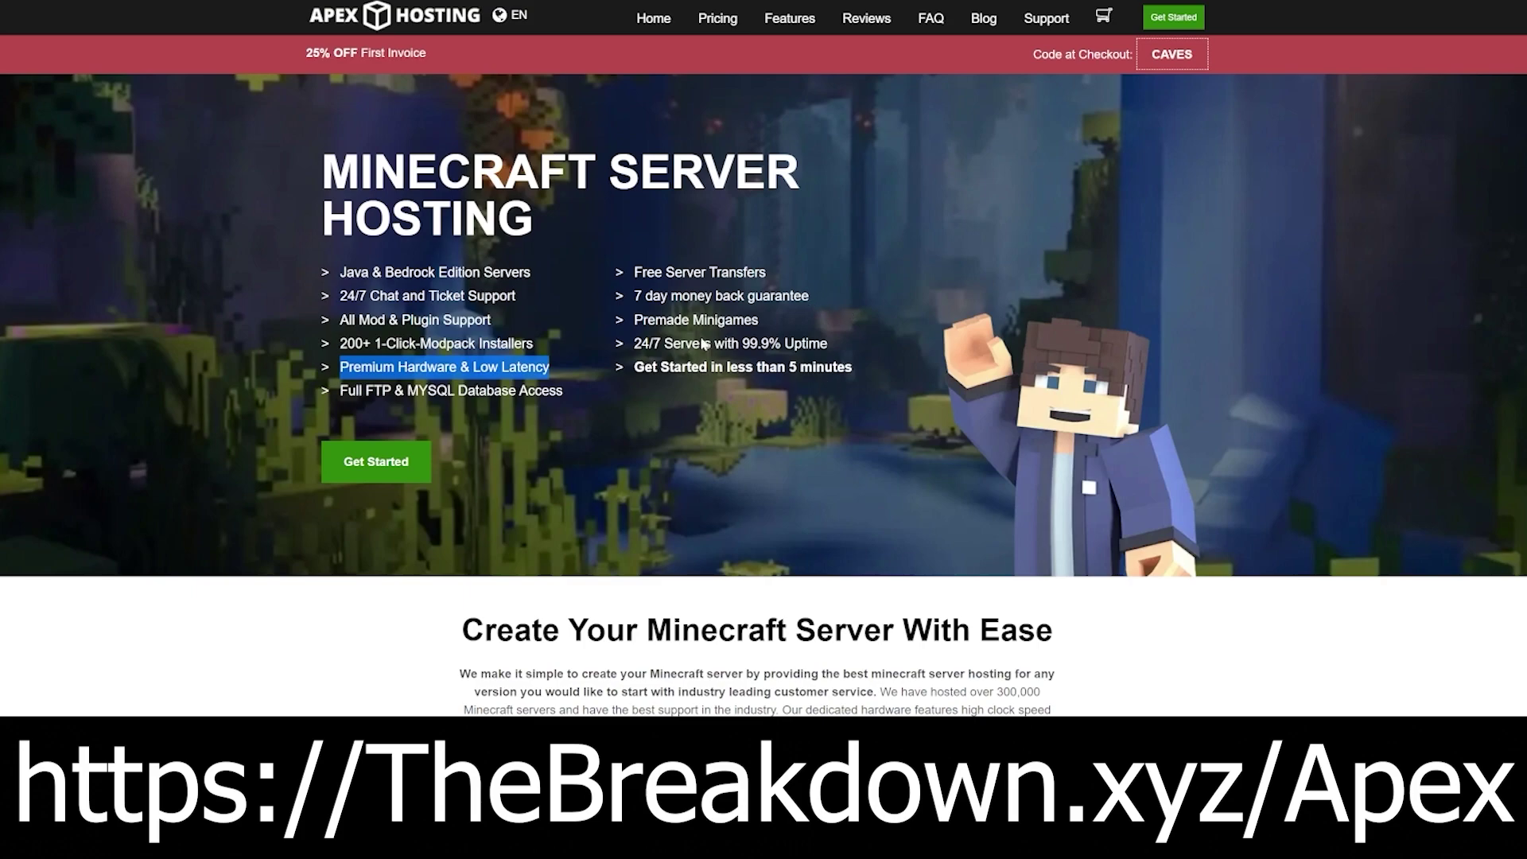
pyautogui.moveTo(634, 367); pyautogui.dragTo(848, 367)
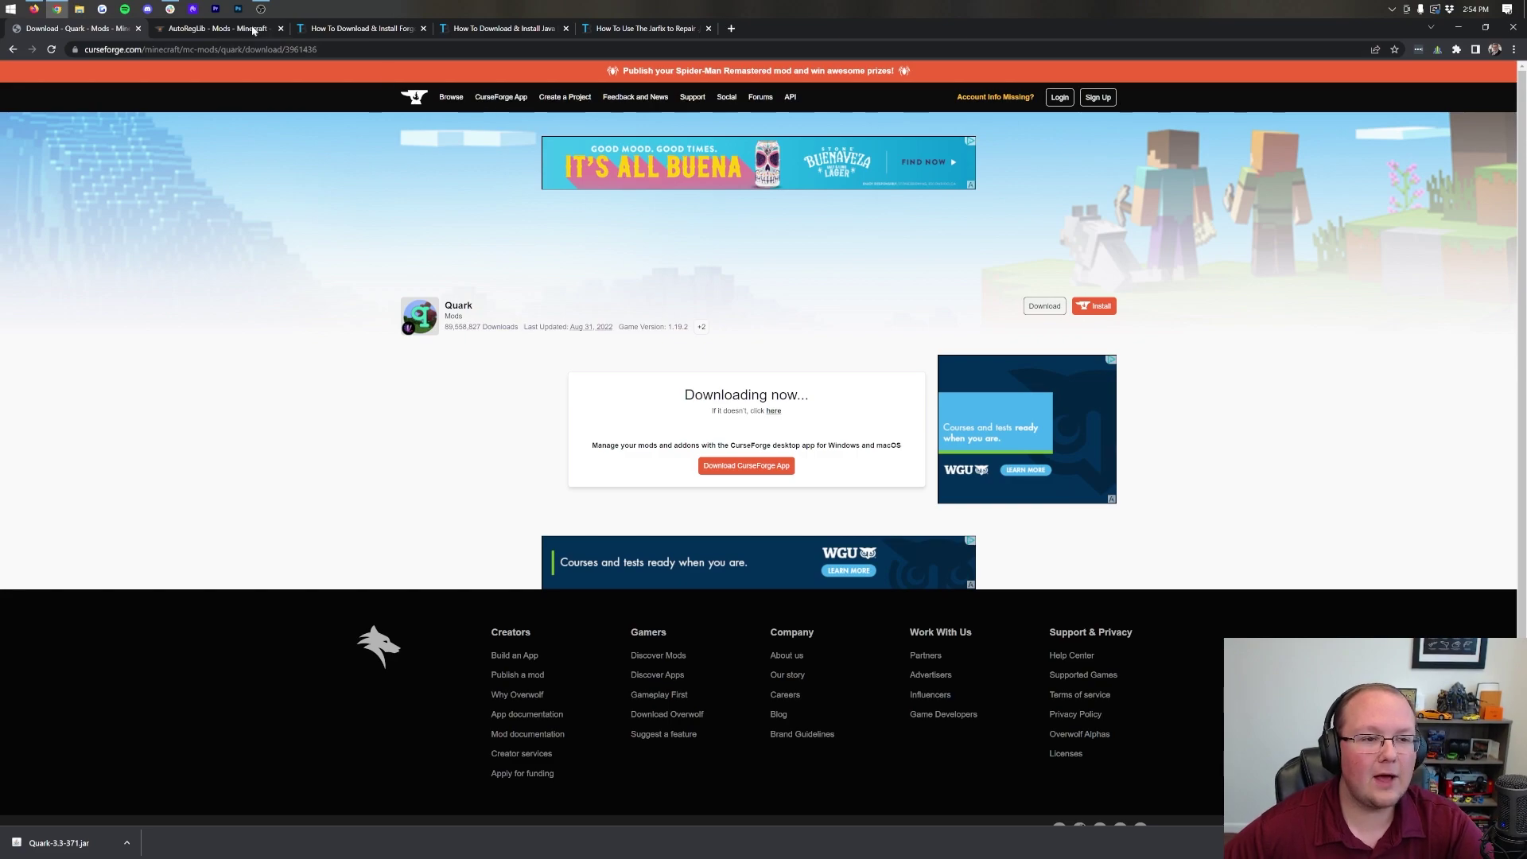
# Step: Download AutoRegLib-1.8-54.jar for Minecraft 1.19 from the AutoRegLib mod's recent files
pyautogui.click(215, 28)
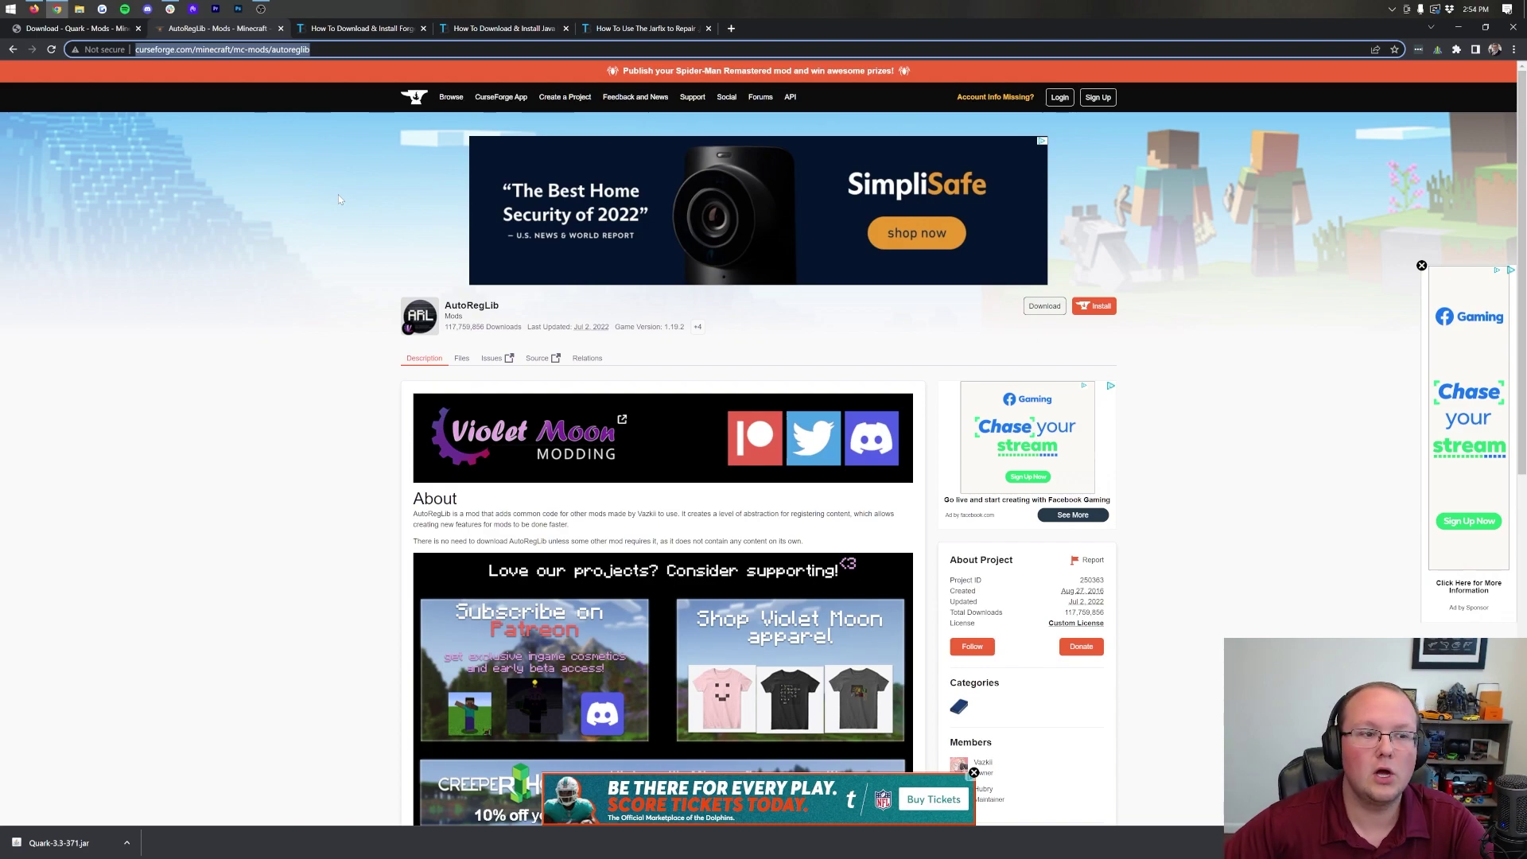
pyautogui.click(88, 29)
pyautogui.click(207, 36)
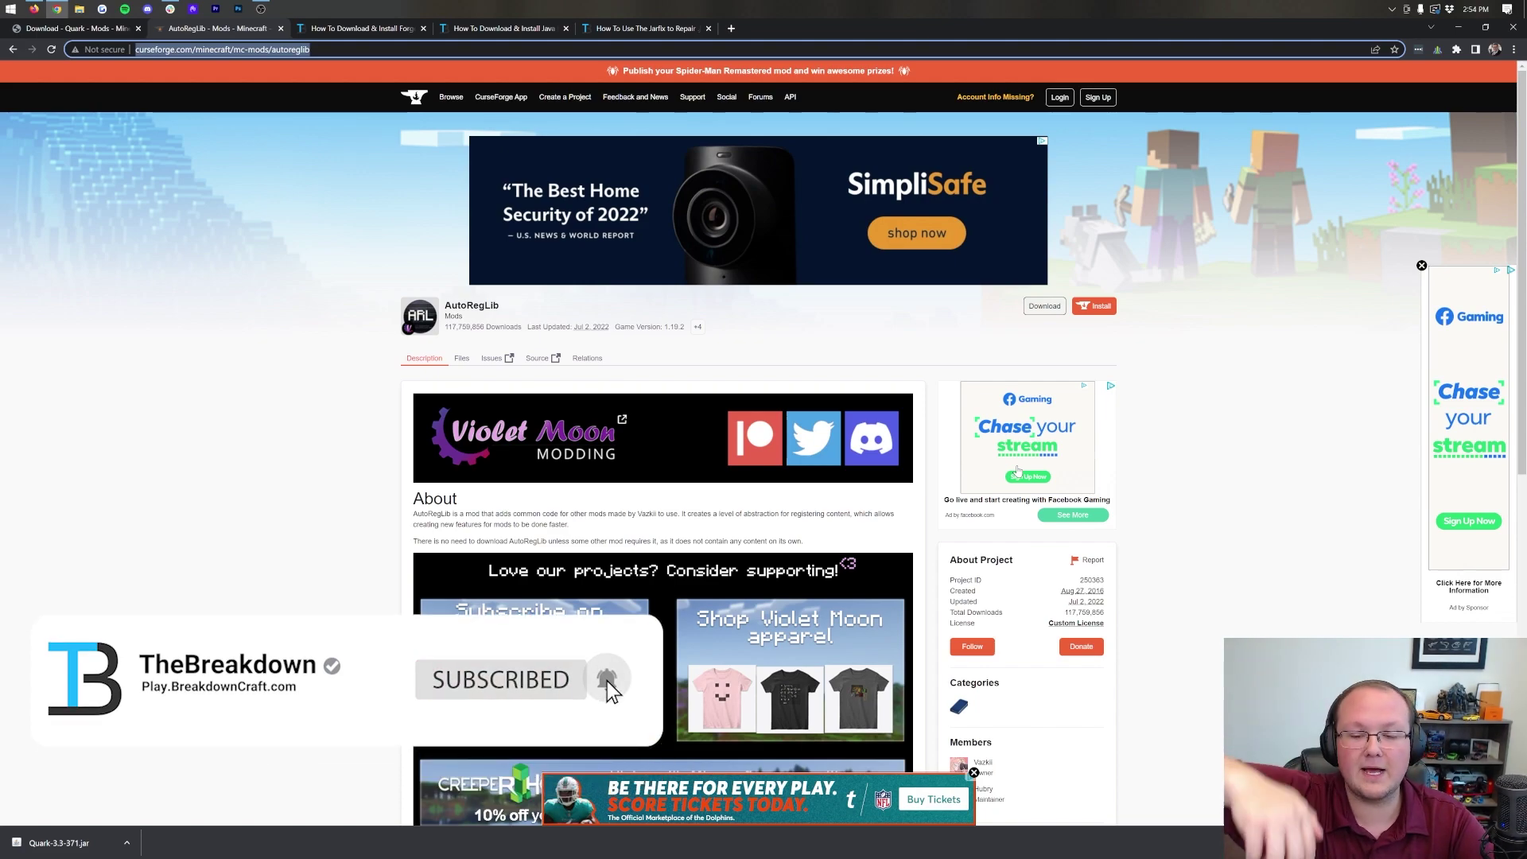
pyautogui.scroll(-5, 1091, 412)
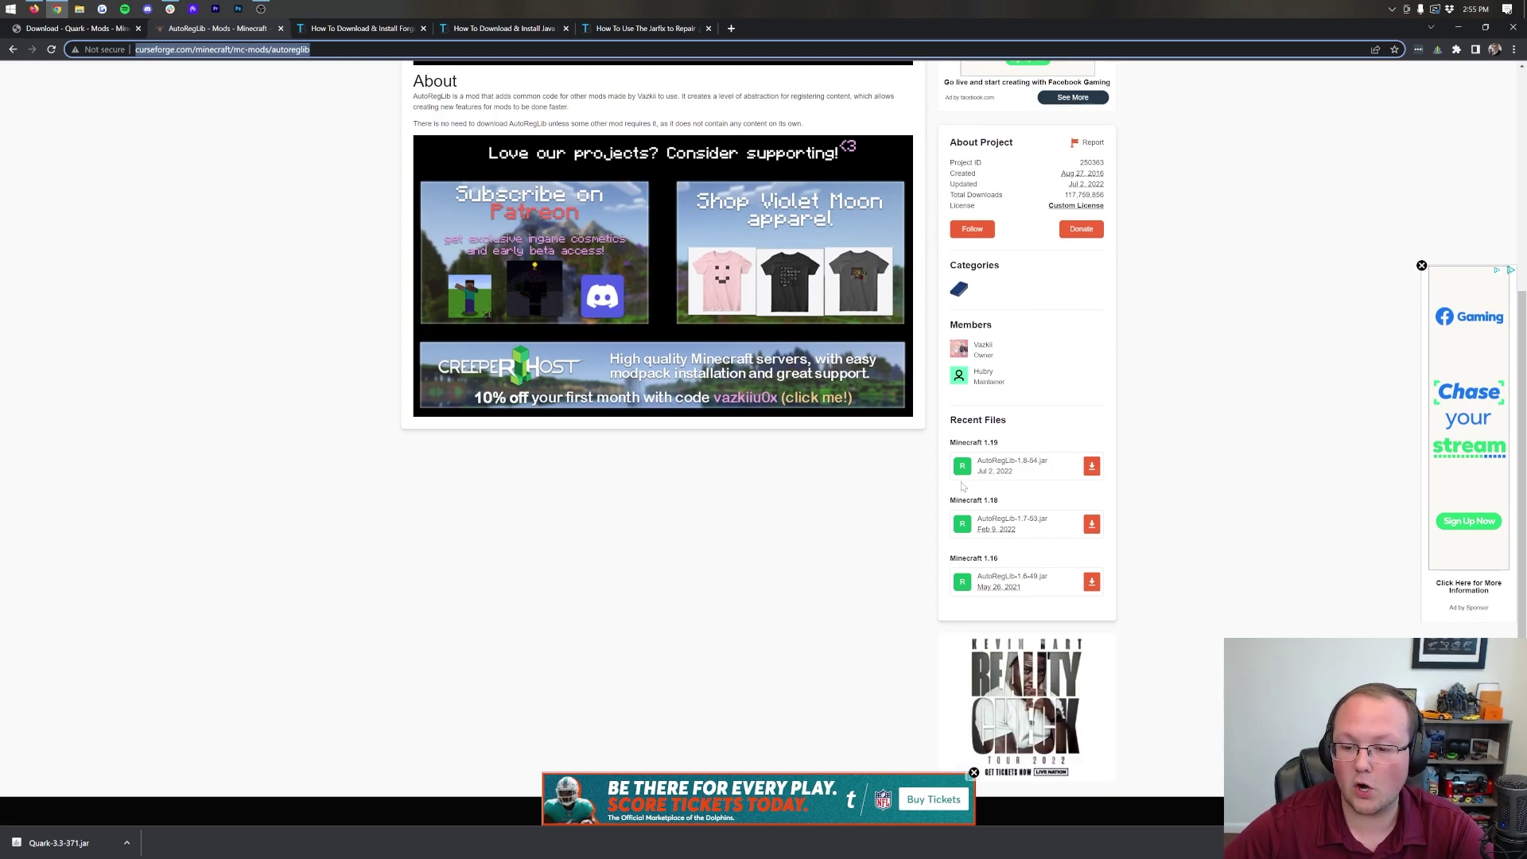
pyautogui.click(1092, 466)
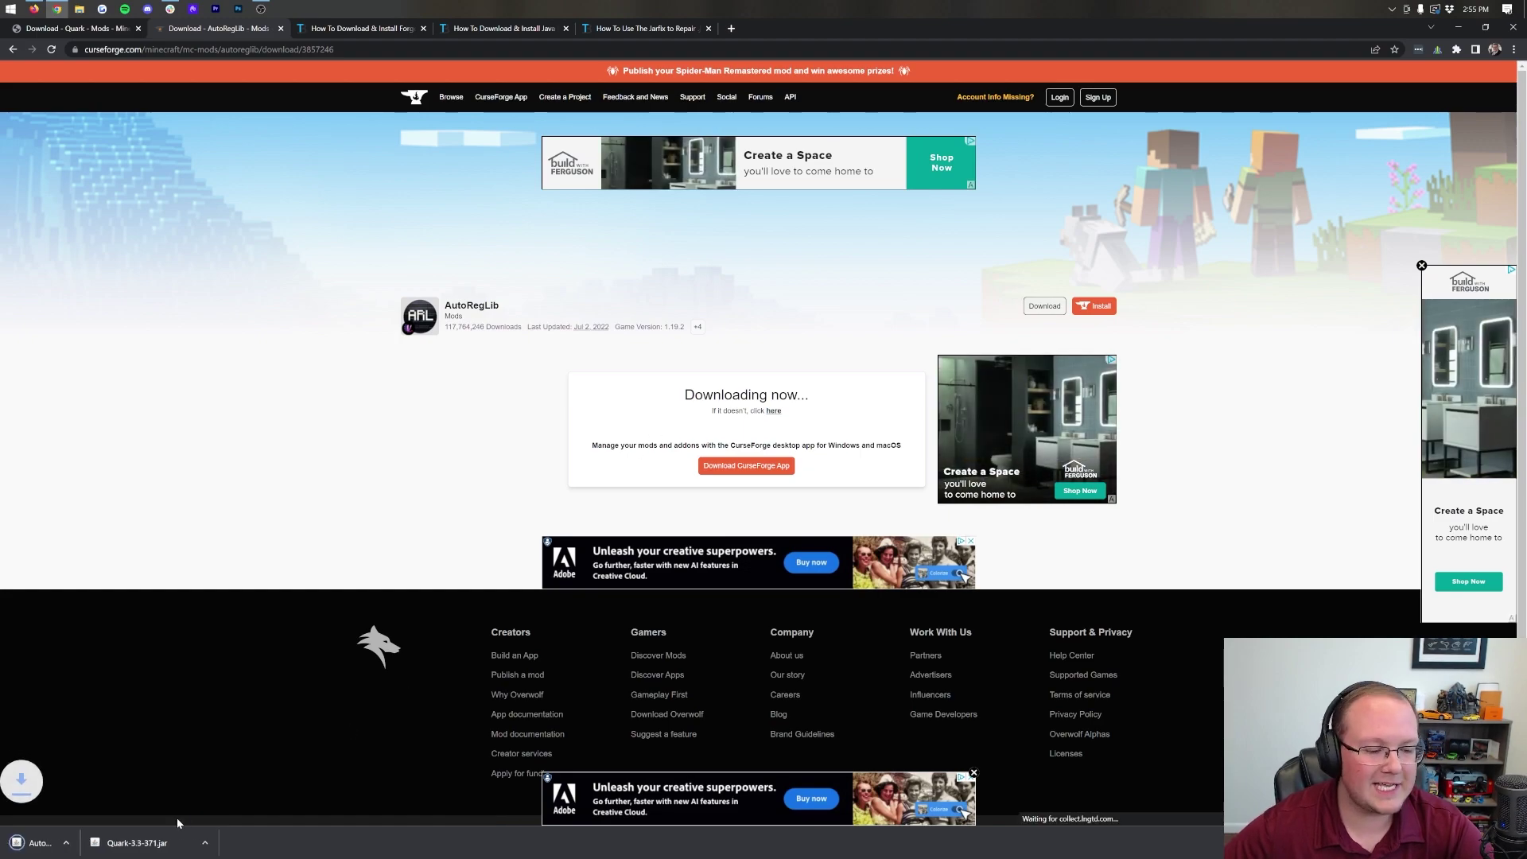
# Step: Go to the Forge installation guide and follow its download link to the official Forge downloads page
pyautogui.click(325, 30)
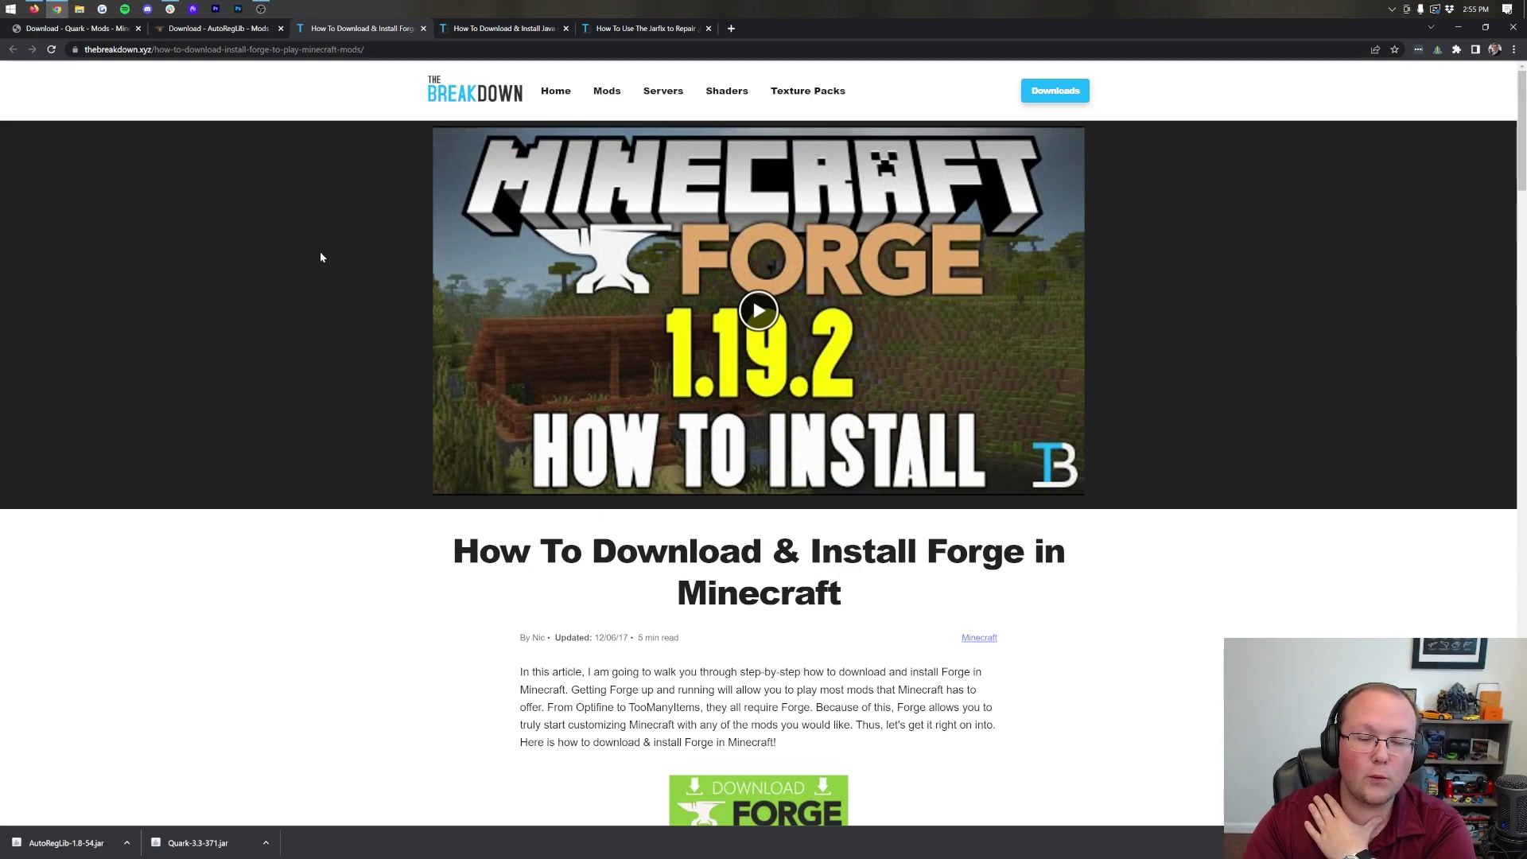
pyautogui.scroll(-9, 398, 342)
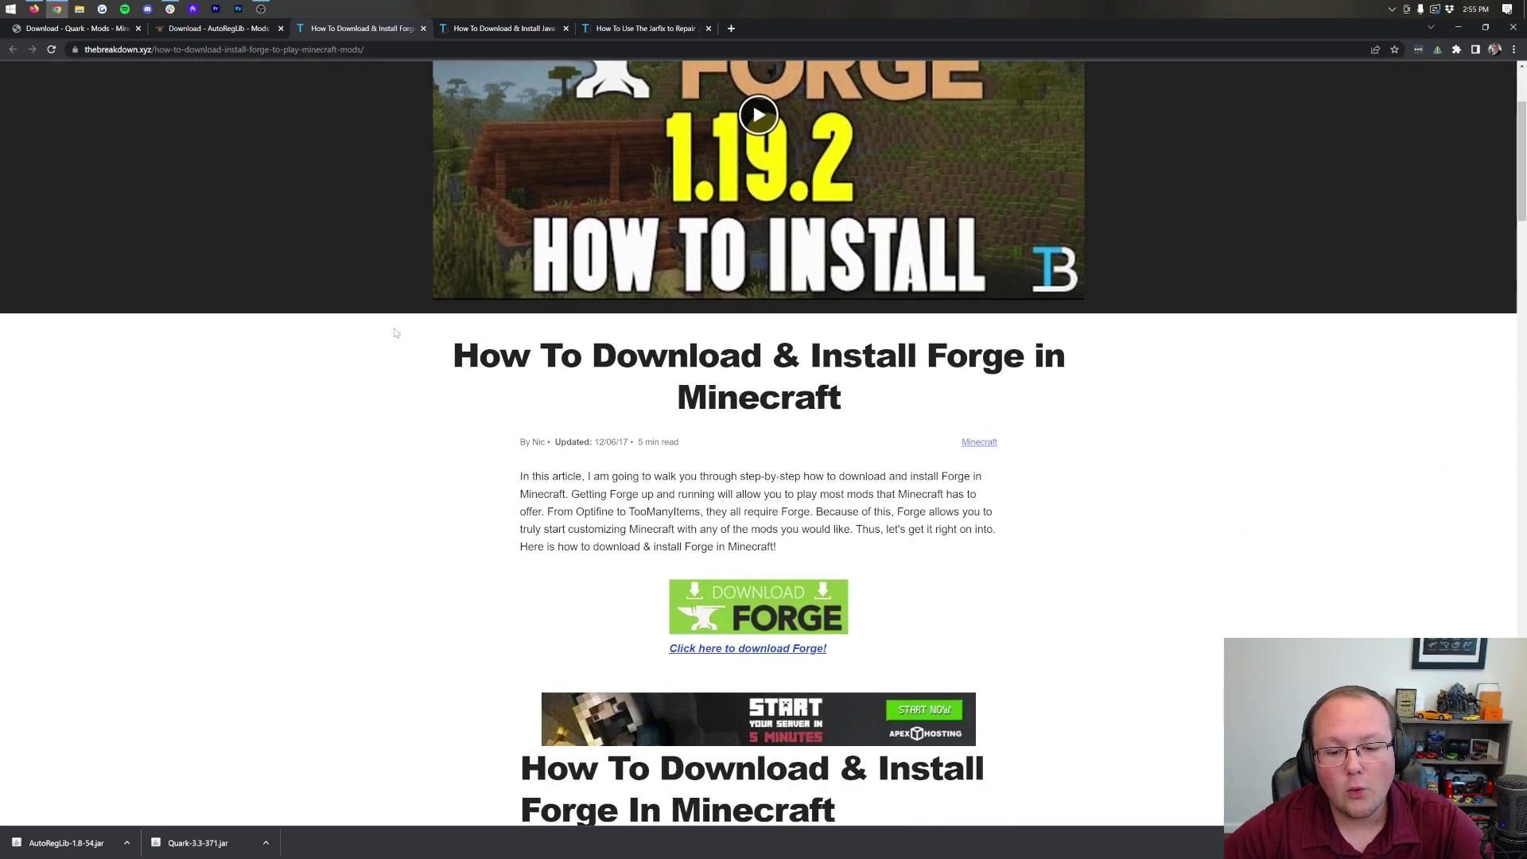
pyautogui.scroll(9, 401, 354)
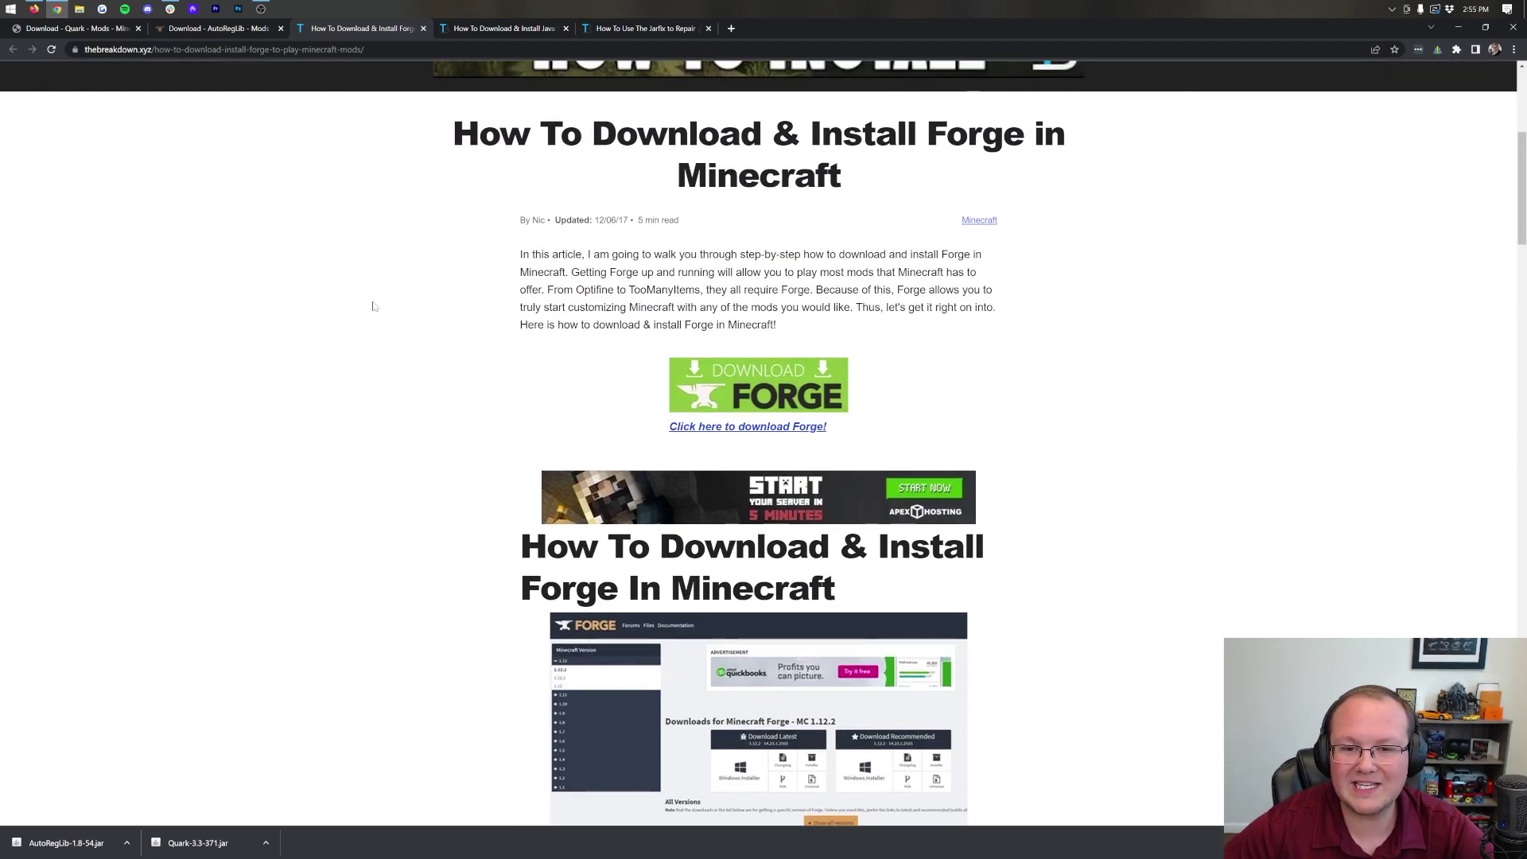
pyautogui.scroll(3, 557, 255)
pyautogui.scroll(-2, 755, 318)
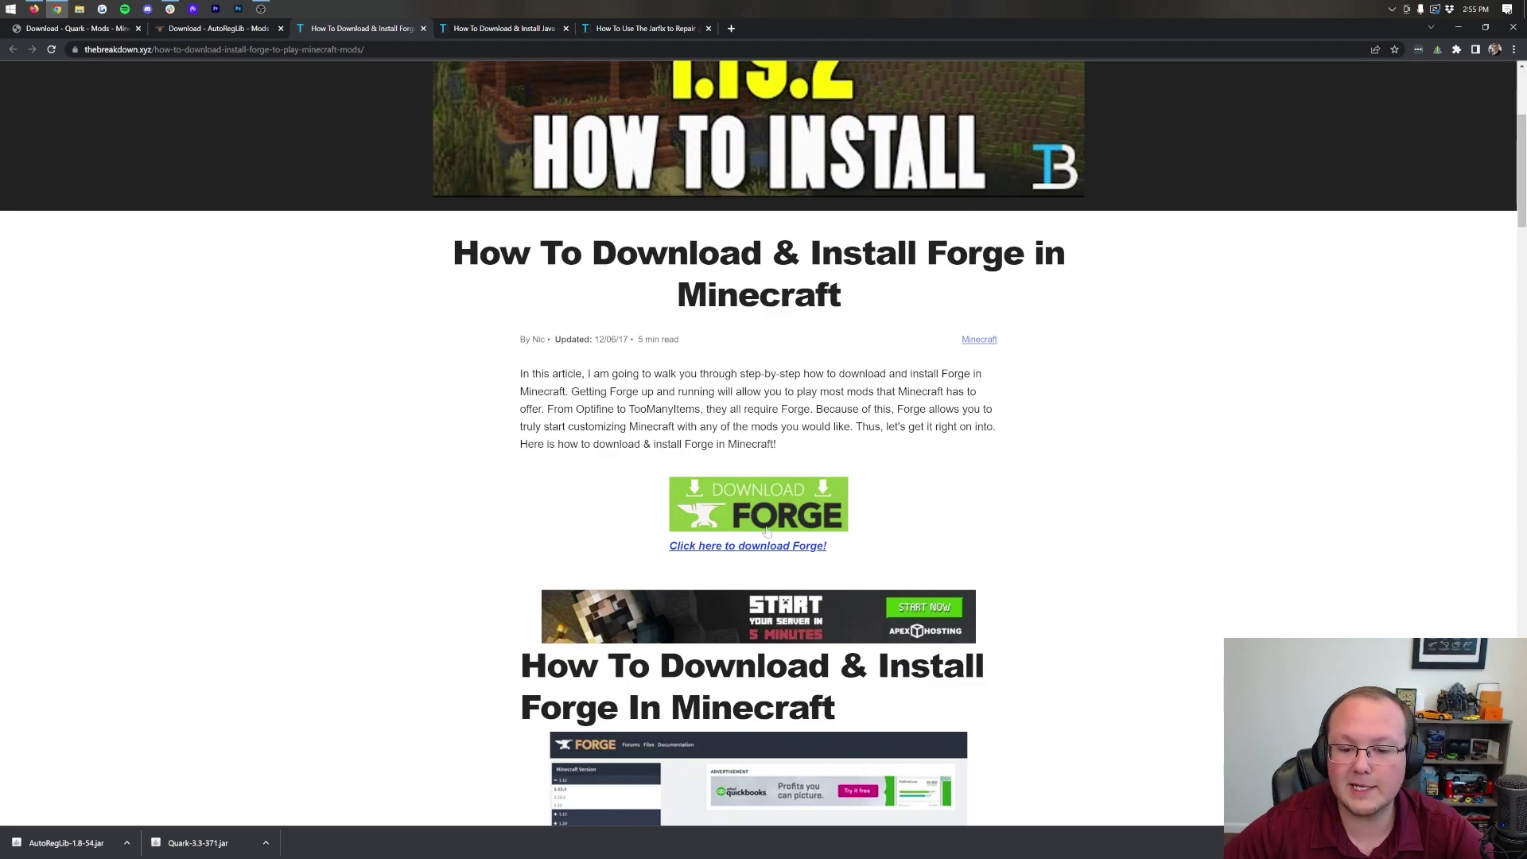
pyautogui.click(717, 481)
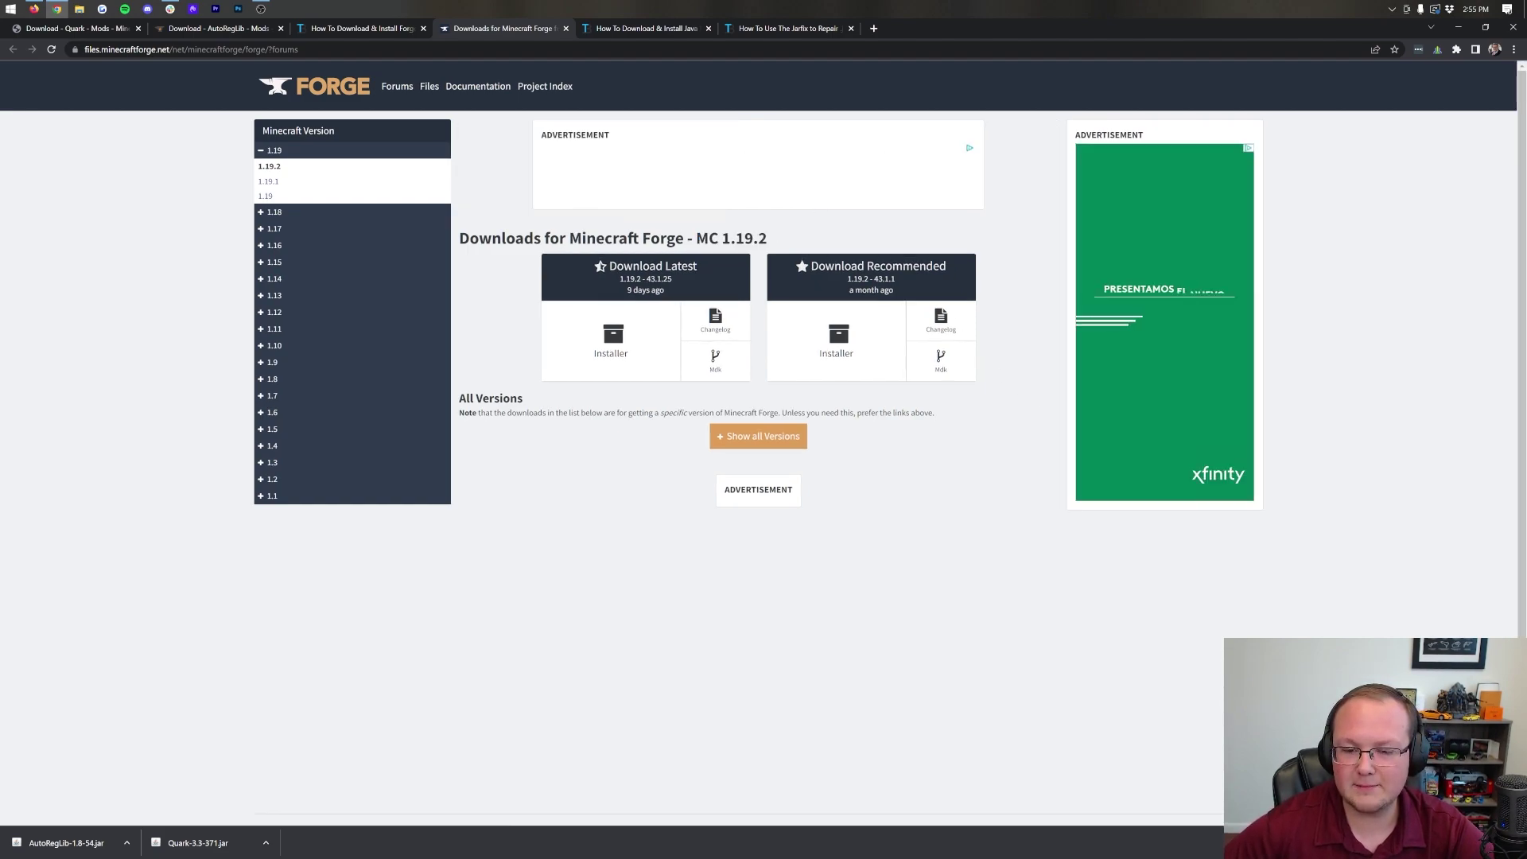
# Step: Download the latest Forge installer for Minecraft 1.19.2, version 43.1.25, skipping the advertisement page
pyautogui.click(265, 151)
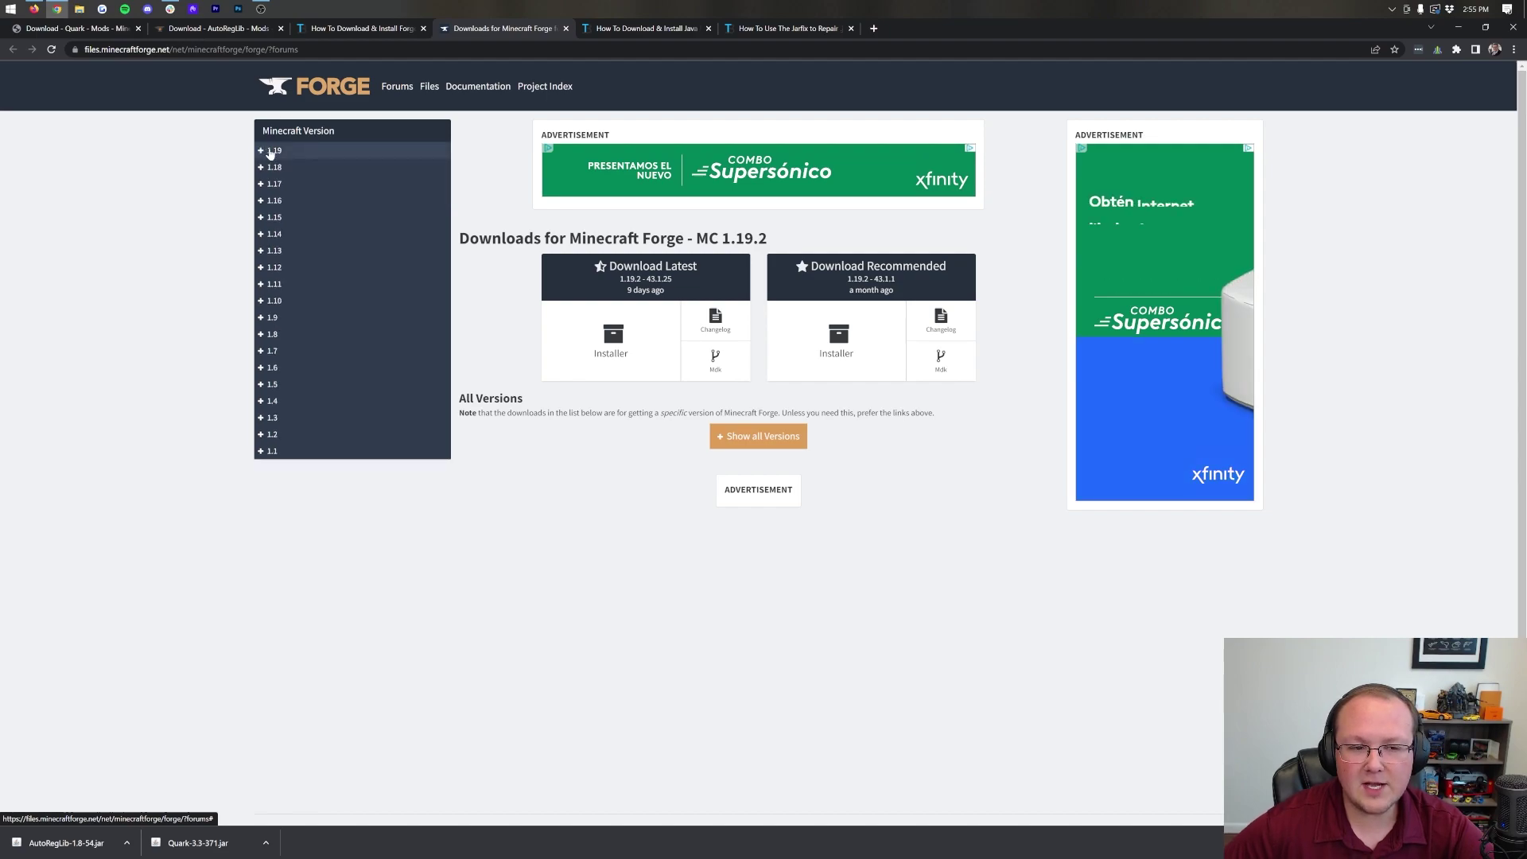
pyautogui.click(265, 151)
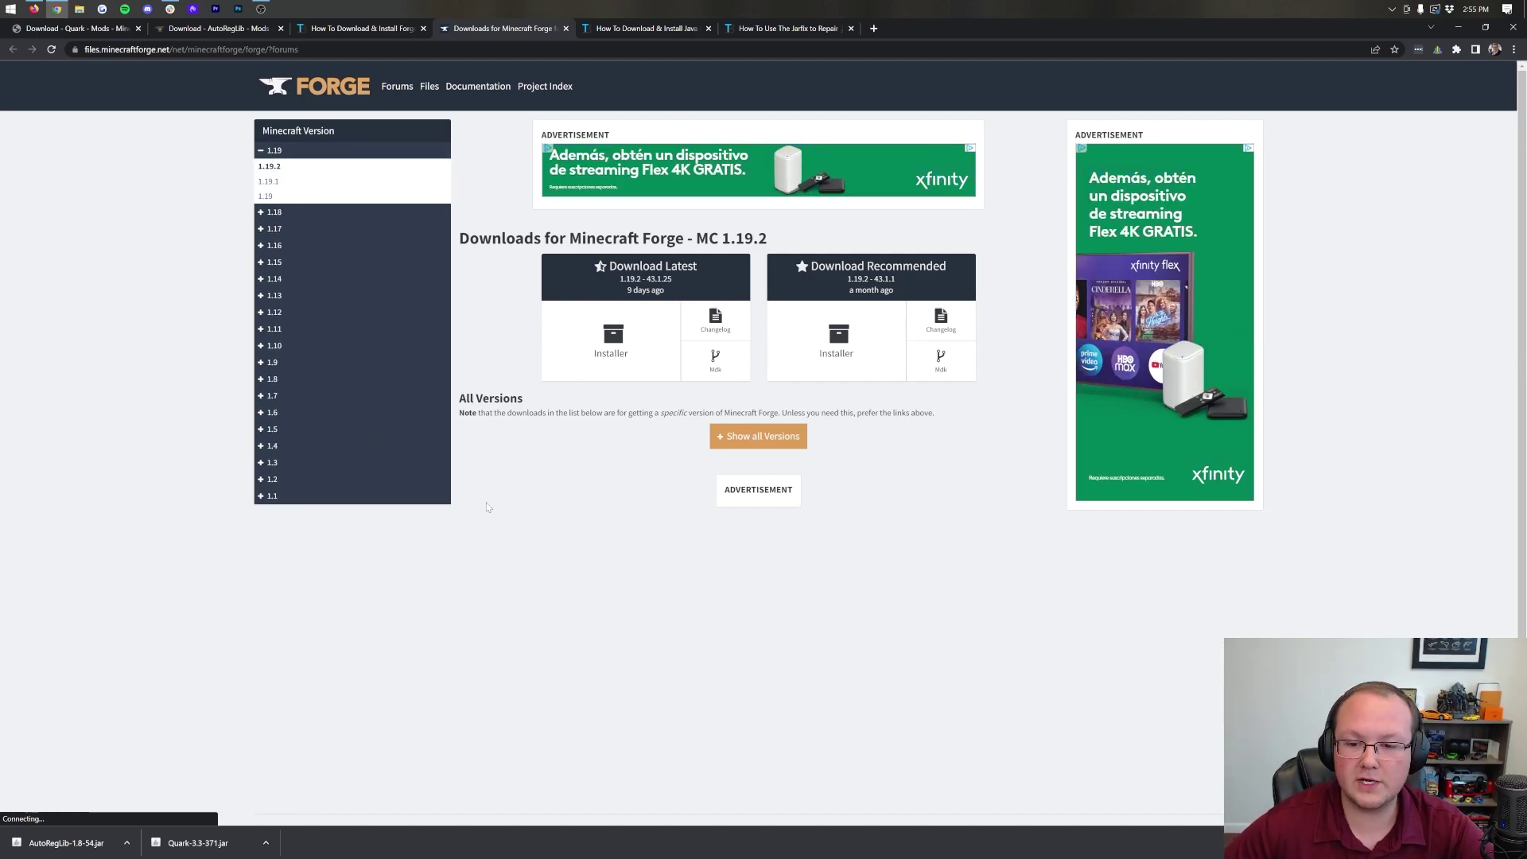
pyautogui.click(625, 361)
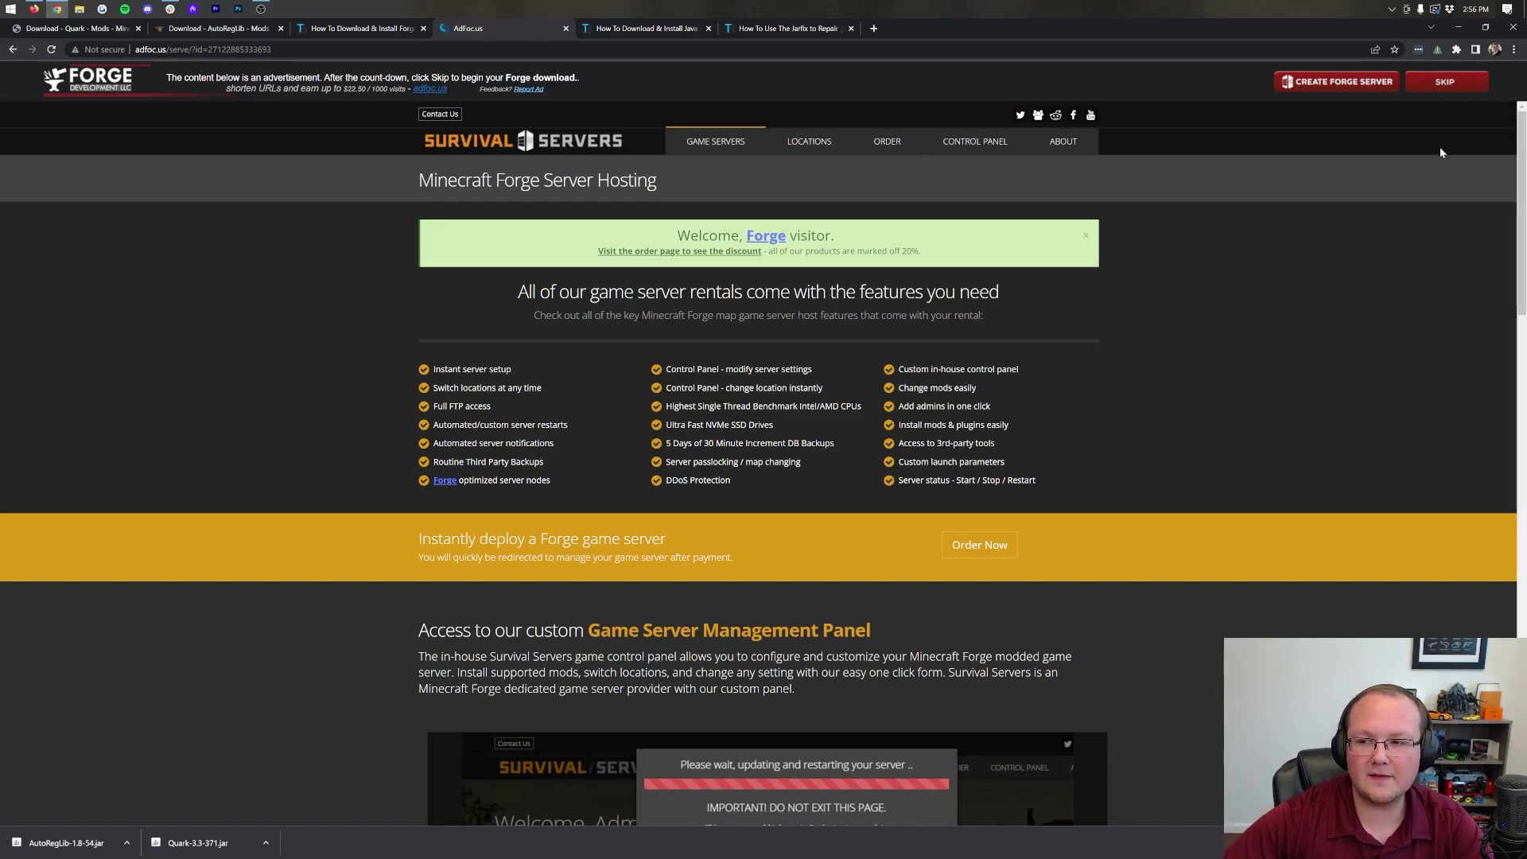
pyautogui.click(1432, 82)
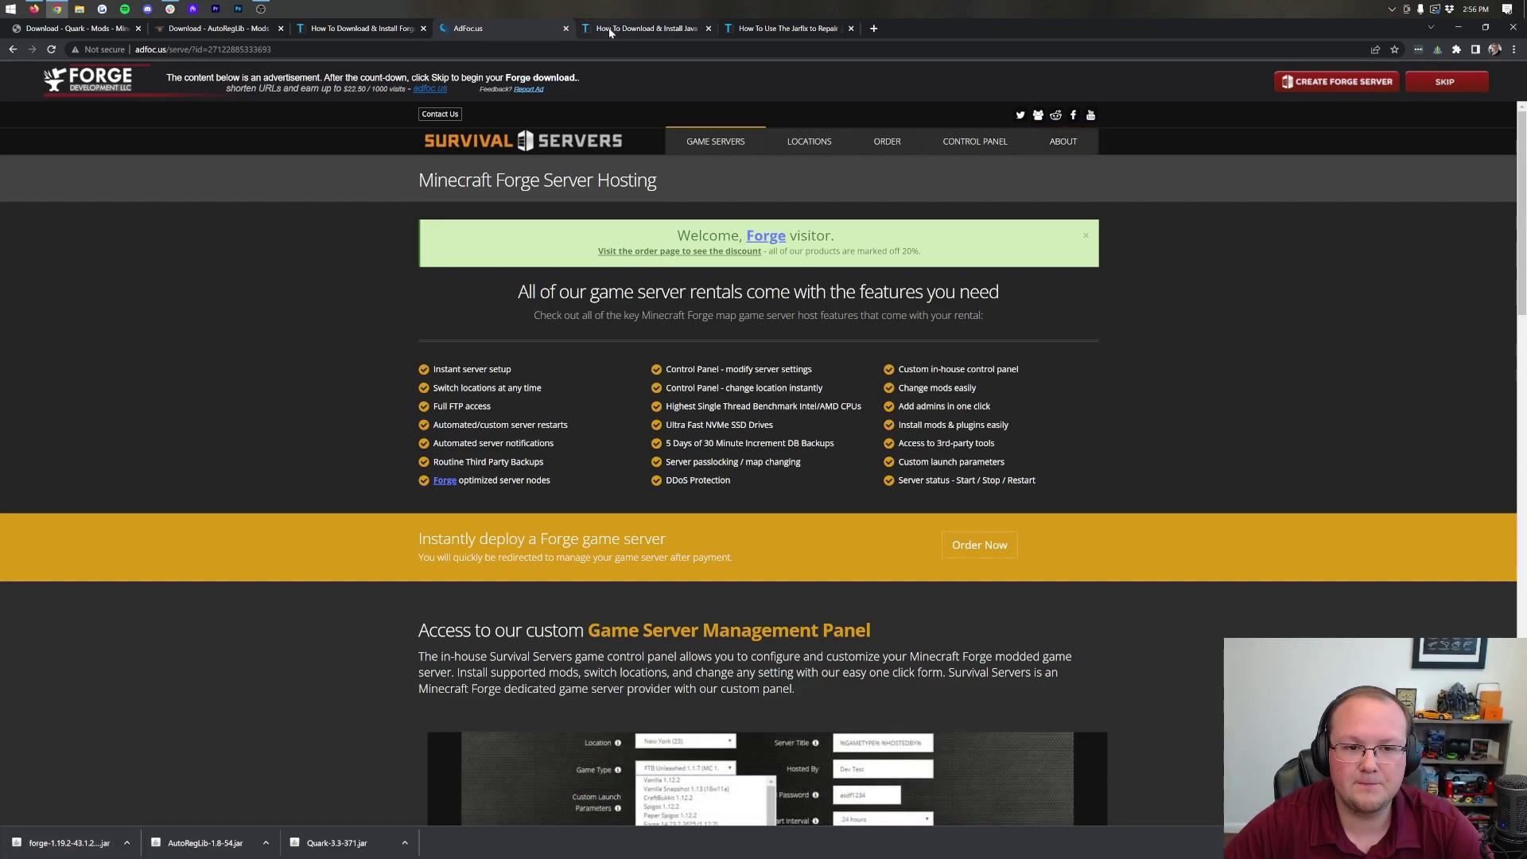
# Step: Minimize the browser and open the Downloads folder through a Windows search
pyautogui.click(629, 29)
pyautogui.click(1458, 27)
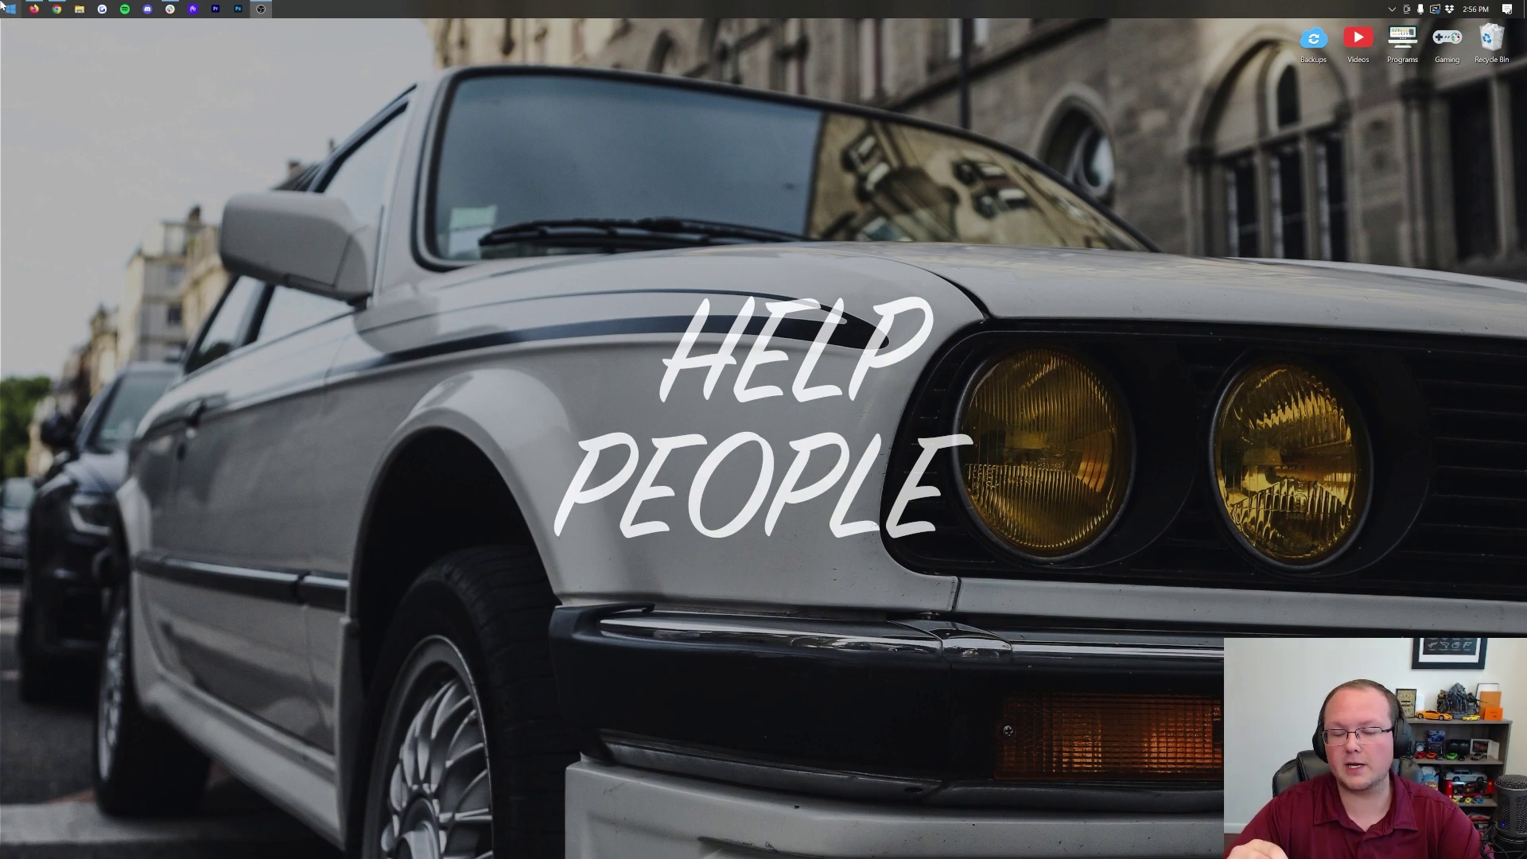
pyautogui.click(7, 8)
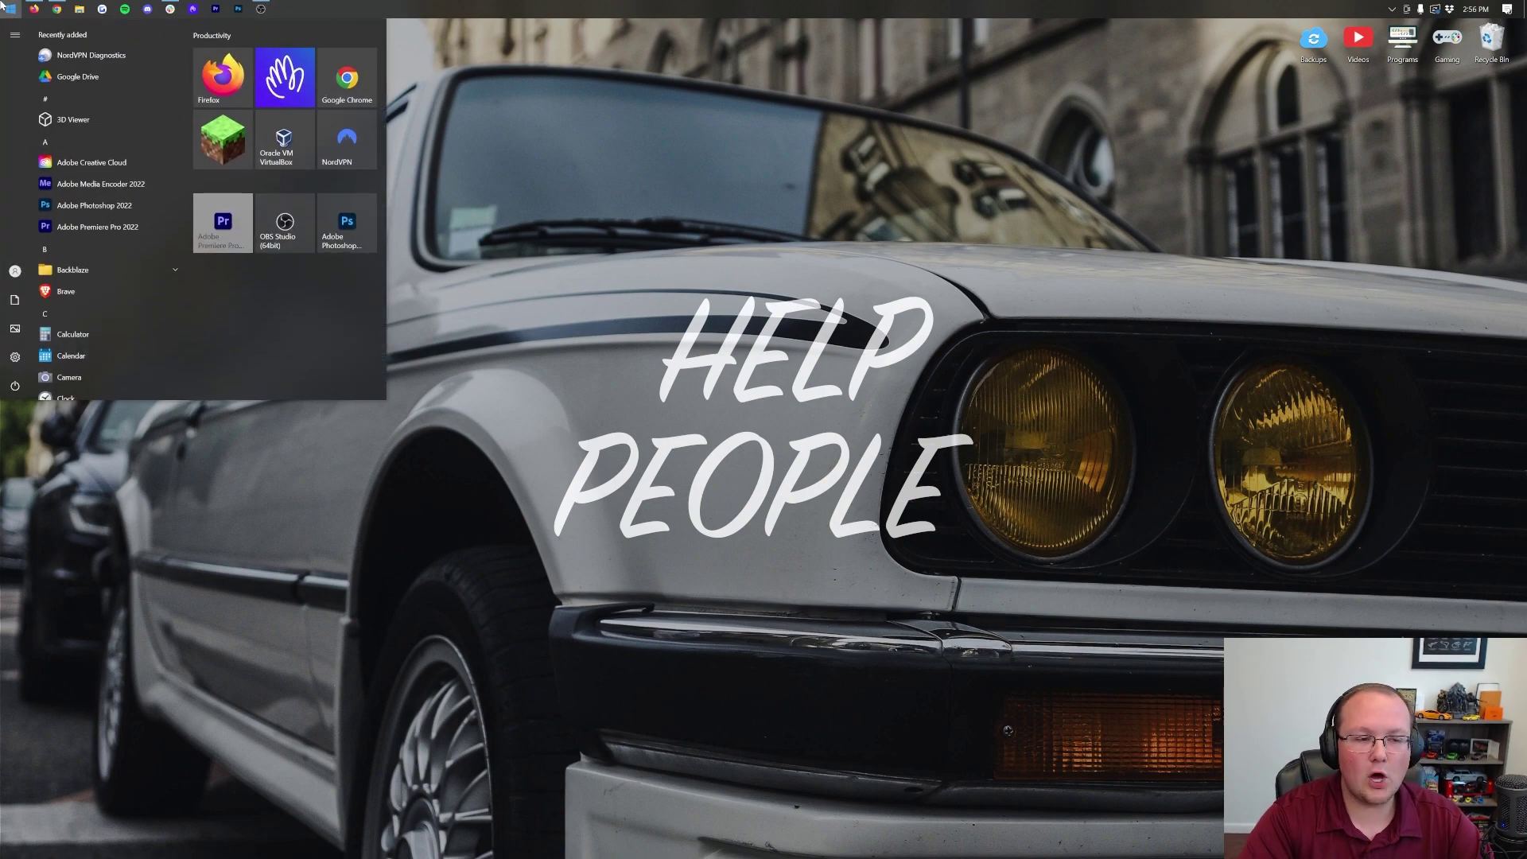
pyautogui.write('down')
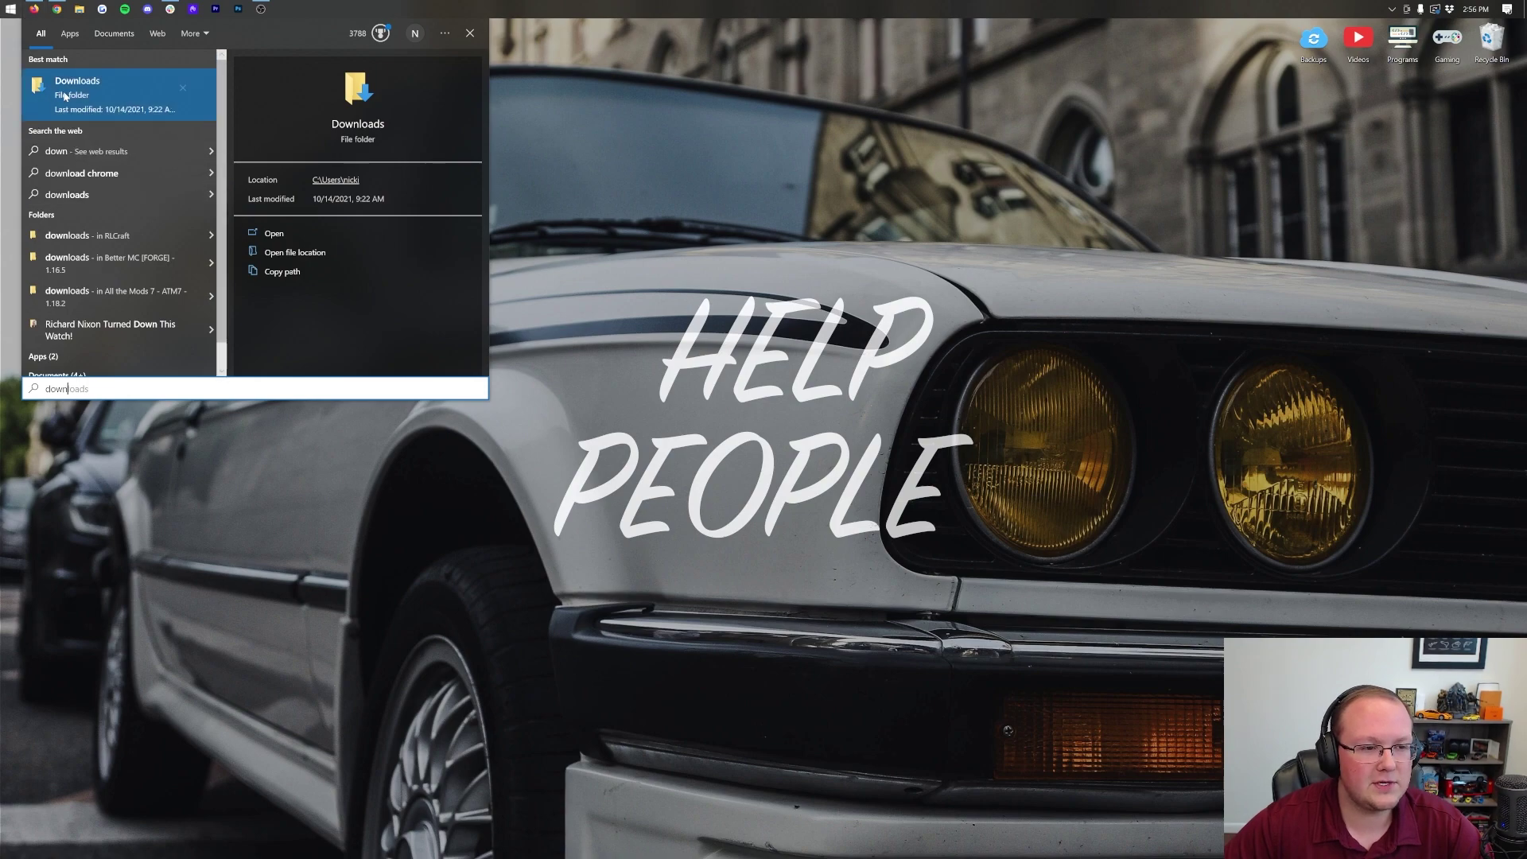
pyautogui.press('Return')
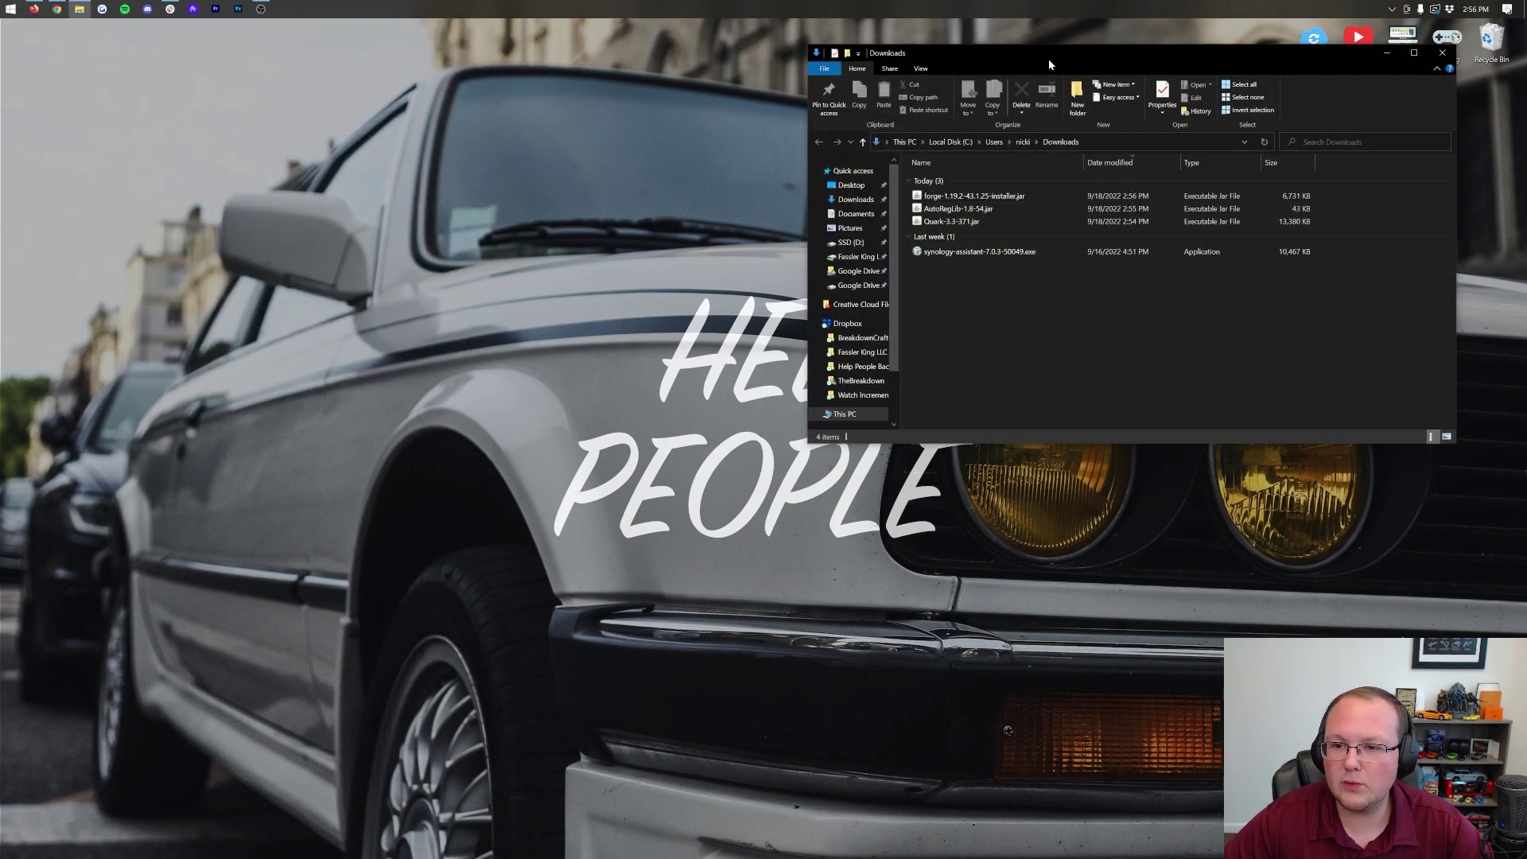
# Step: Move the Forge installer, AutoRegLib and Quark jar files from Downloads to the desktop, close the folder, and set the mods apart from the installer
pyautogui.moveTo(1048, 59); pyautogui.dragTo(694, 169)
pyautogui.click(595, 307)
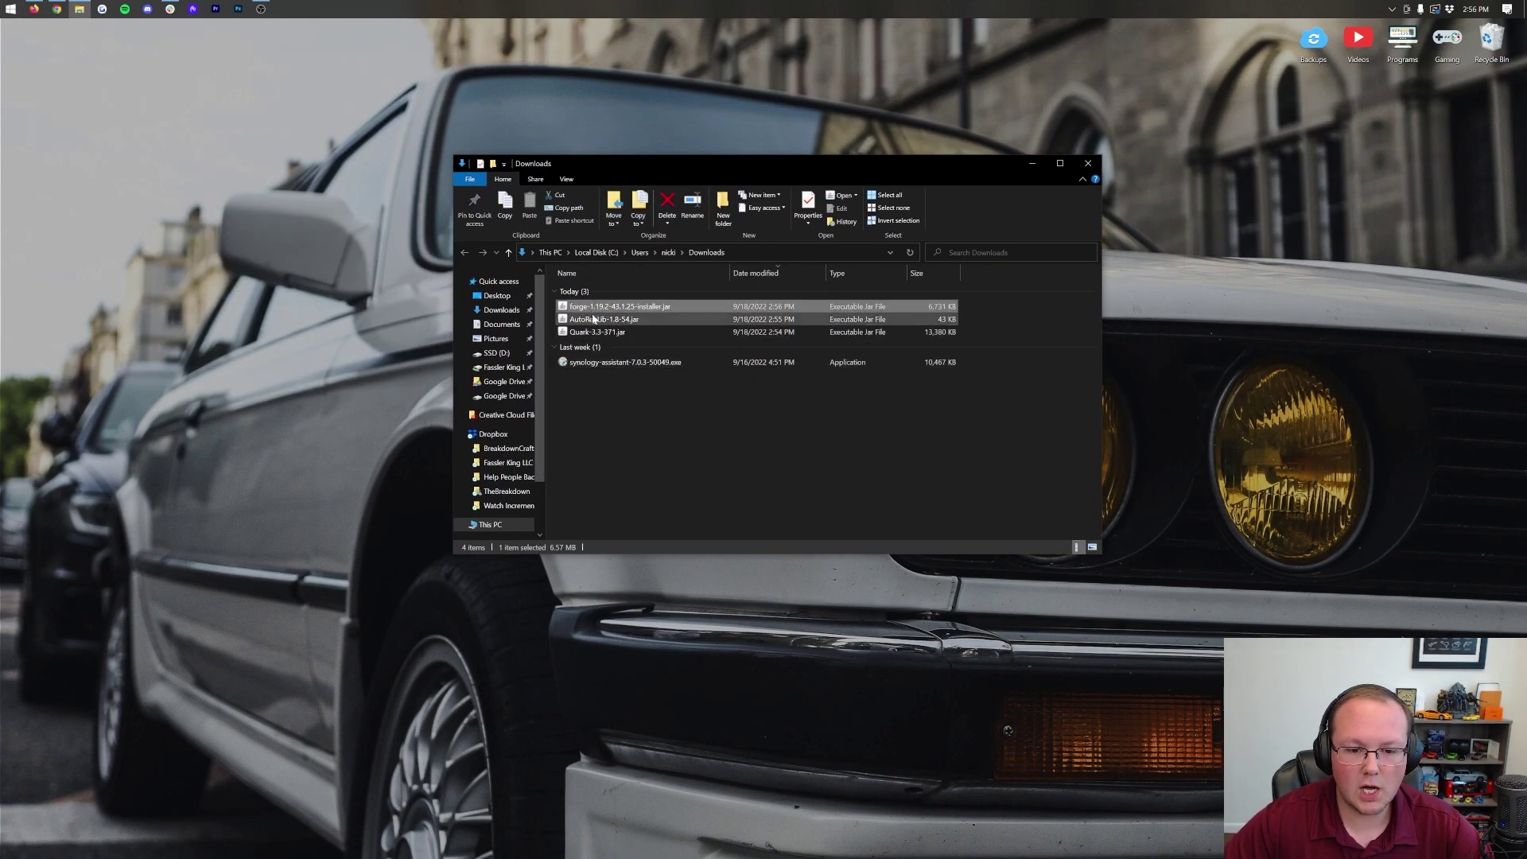
pyautogui.keyDown('shift'); pyautogui.click(597, 332); pyautogui.keyUp('shift')
pyautogui.moveTo(597, 332); pyautogui.dragTo(497, 167)
pyautogui.click(1088, 163)
pyautogui.moveTo(592, 298); pyautogui.dragTo(459, 171)
pyautogui.click(593, 172)
pyautogui.rightClick(594, 172)
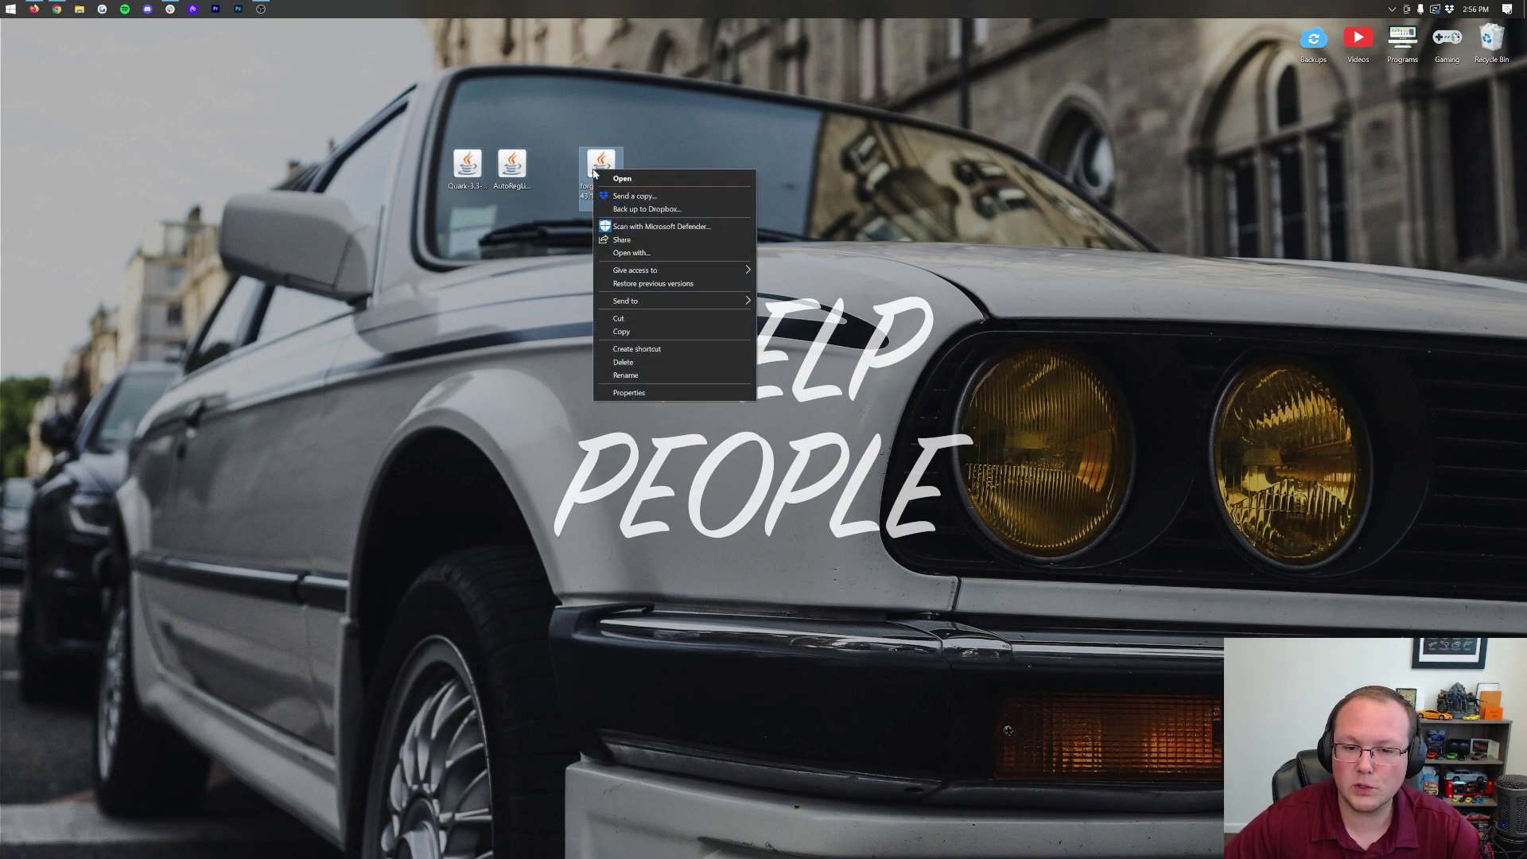
pyautogui.click(668, 260)
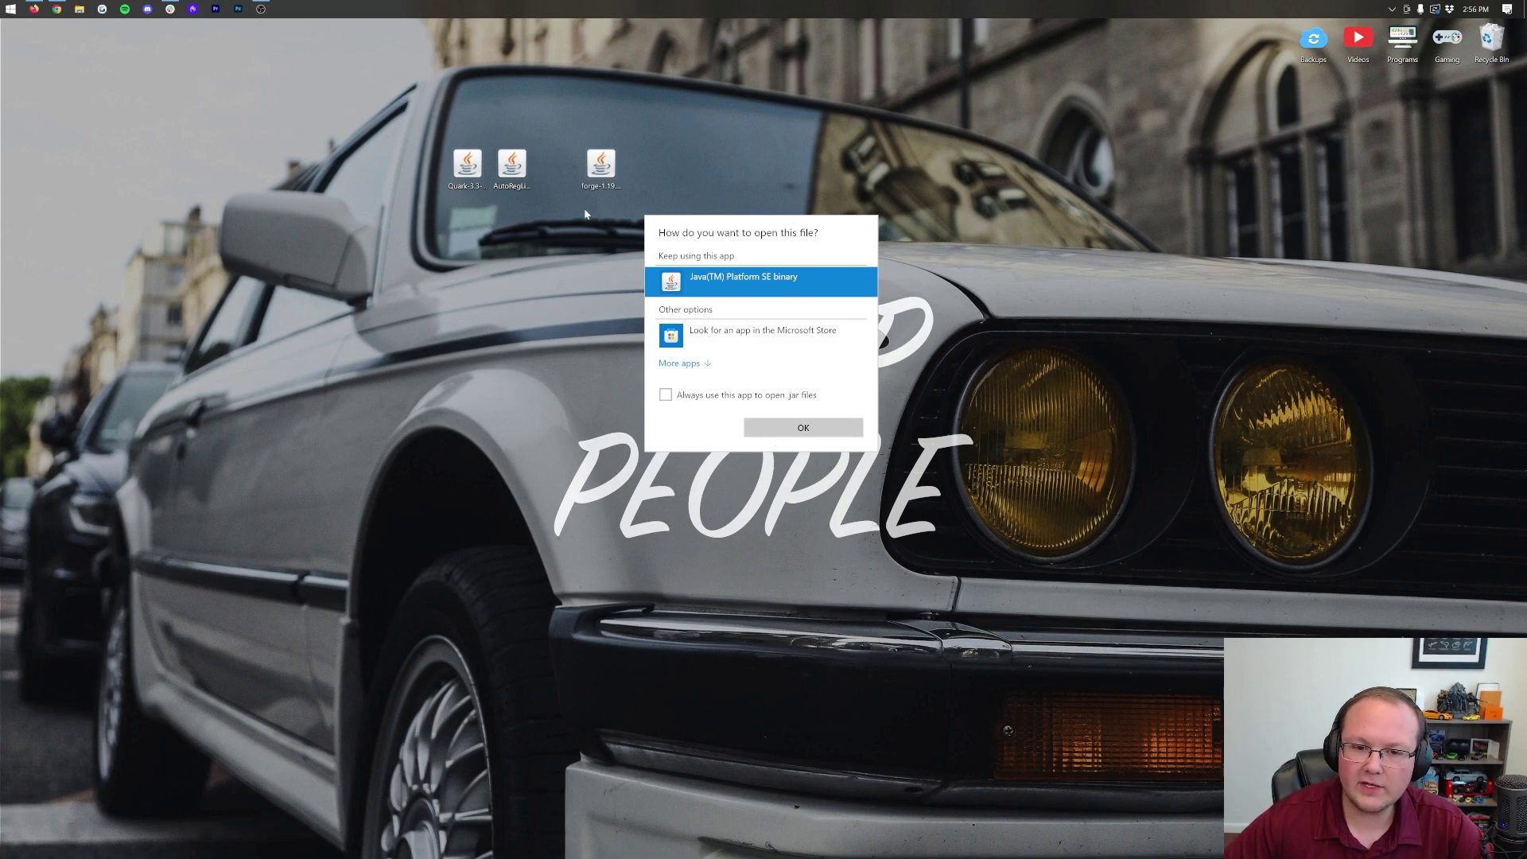
pyautogui.click(605, 315)
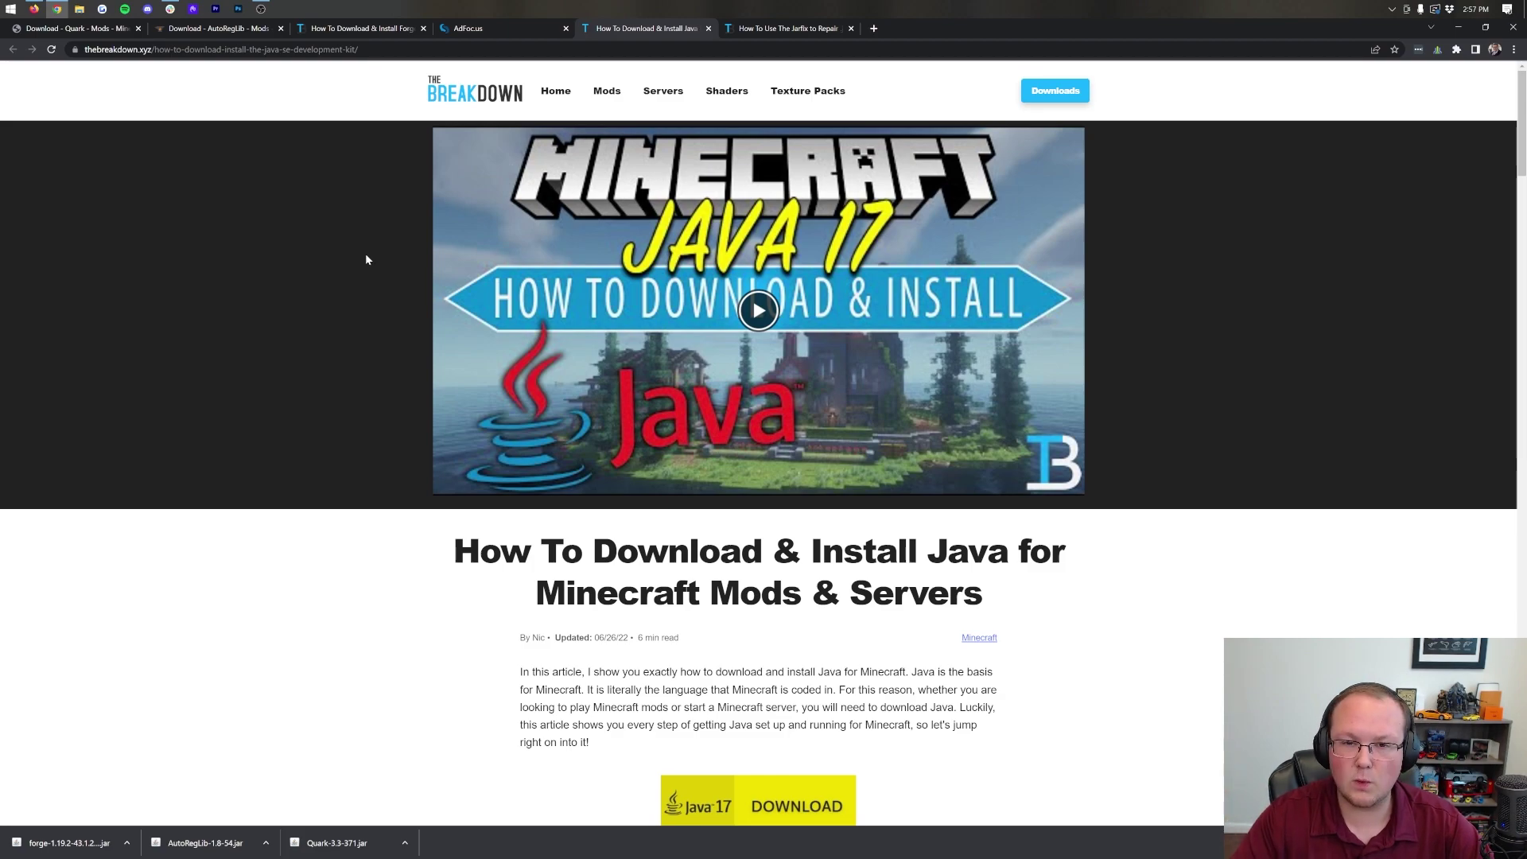
# Step: Look over the Java 17 installation guide and the Jarfix guide in the browser, and minimize the browser
pyautogui.scroll(-4, 706, 487)
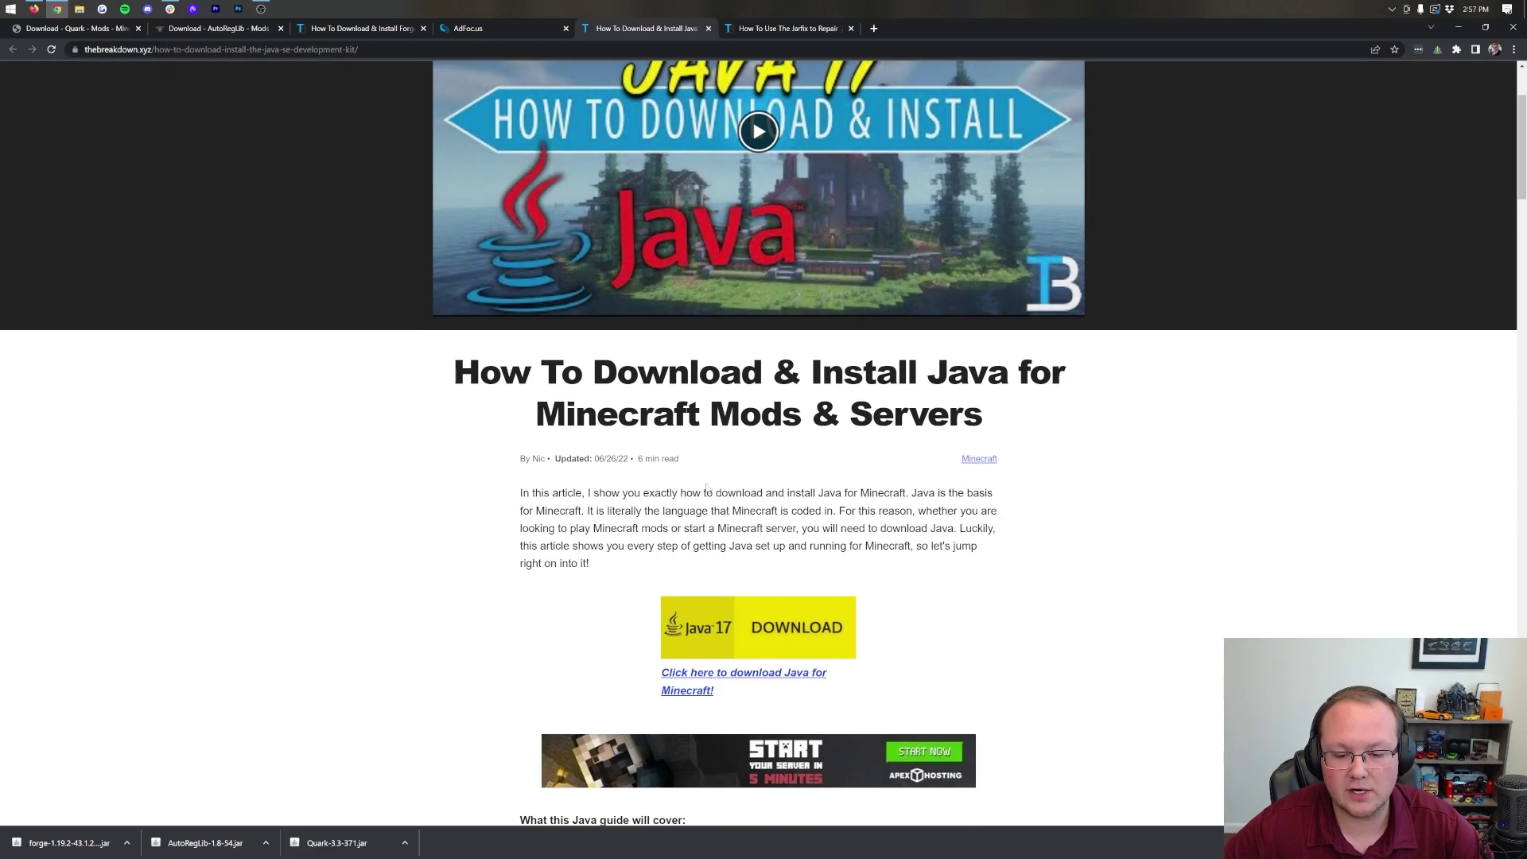
pyautogui.scroll(-14, 706, 488)
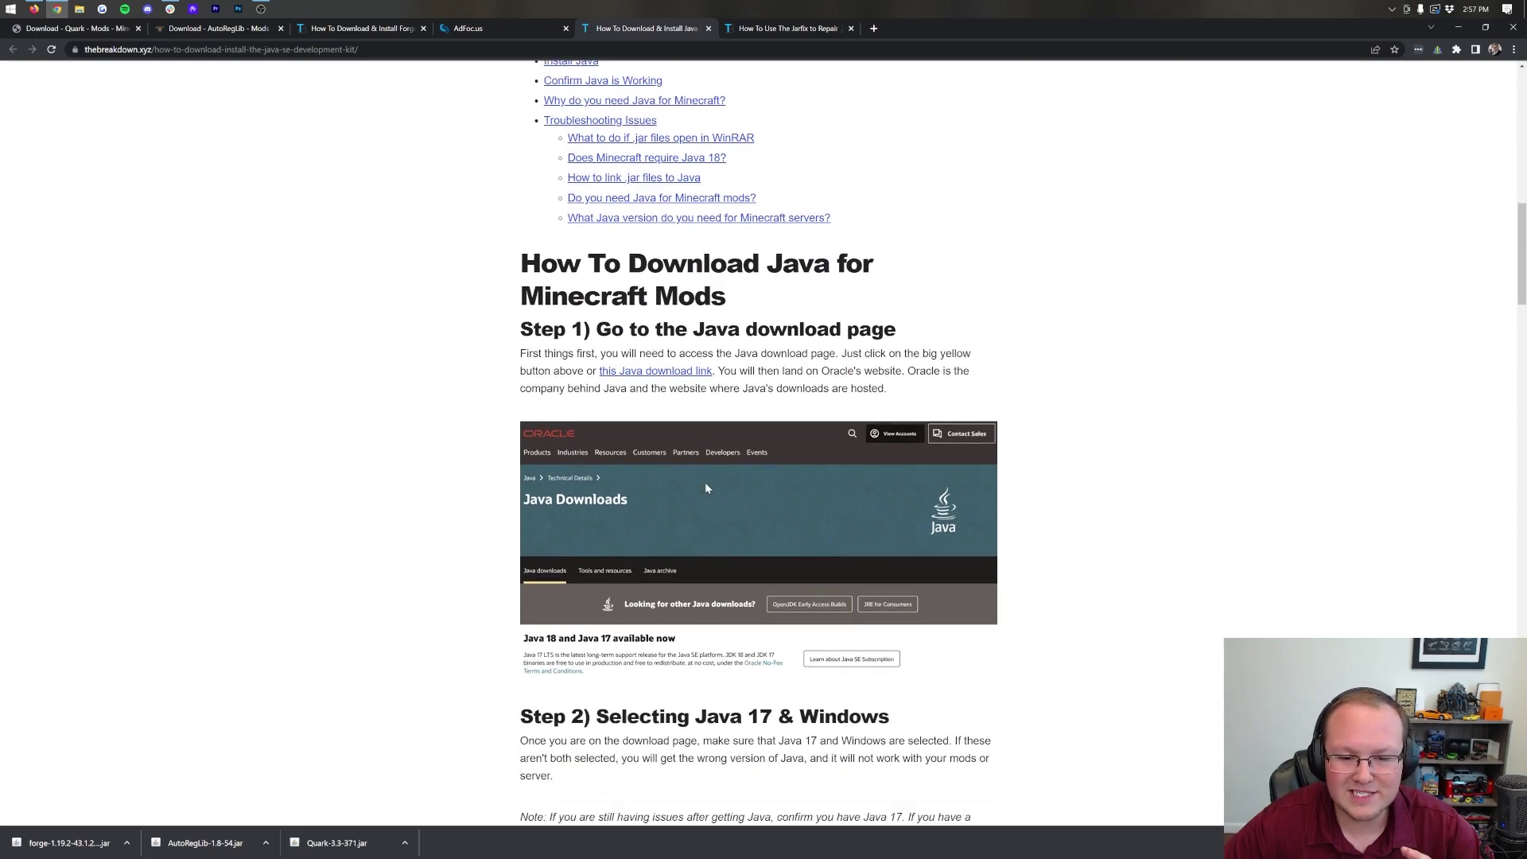
pyautogui.scroll(18, 706, 488)
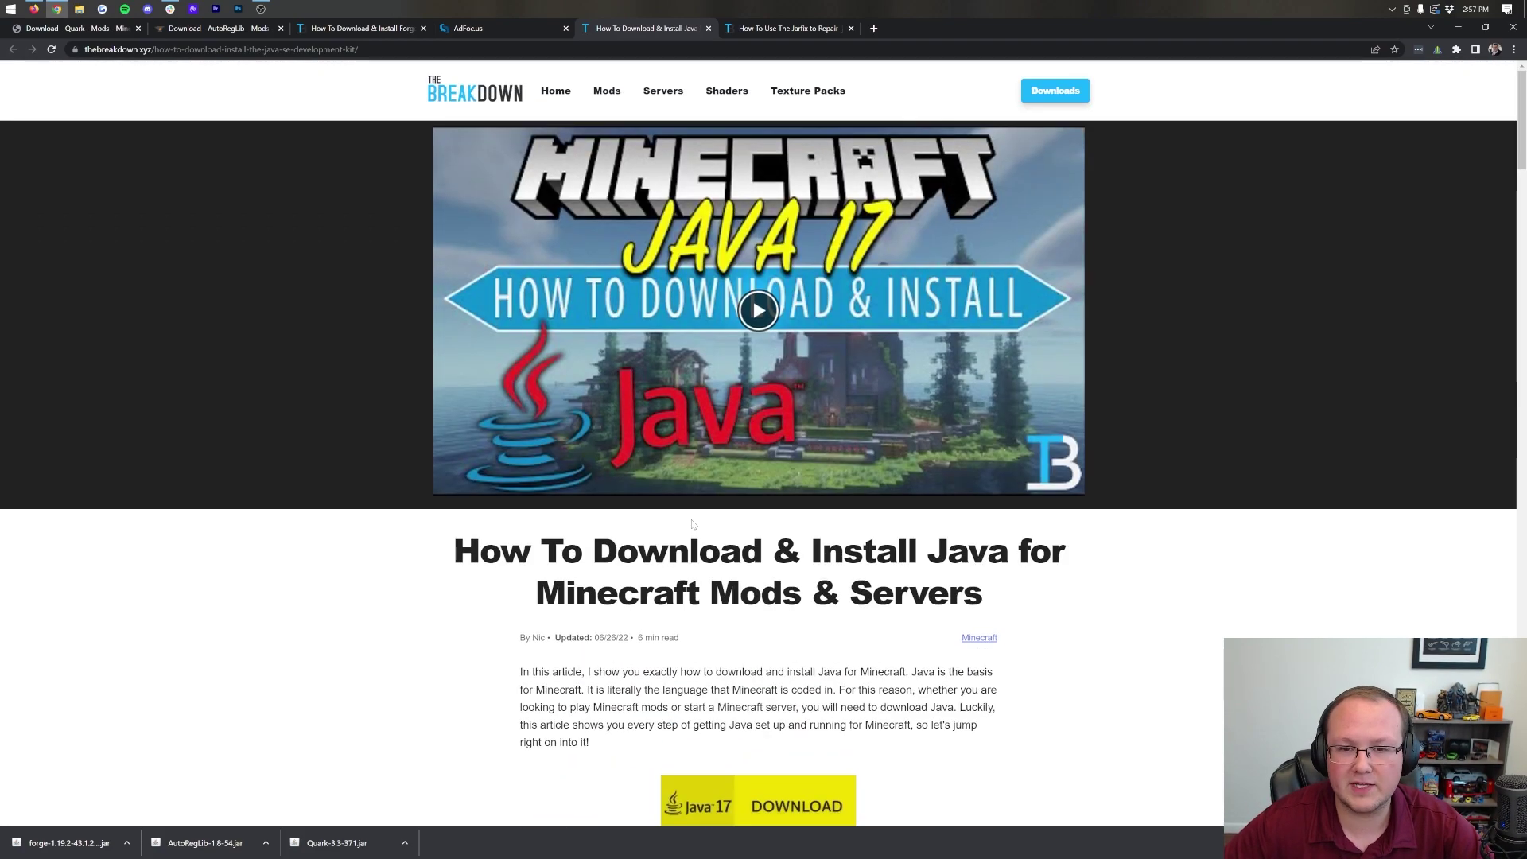
pyautogui.click(767, 30)
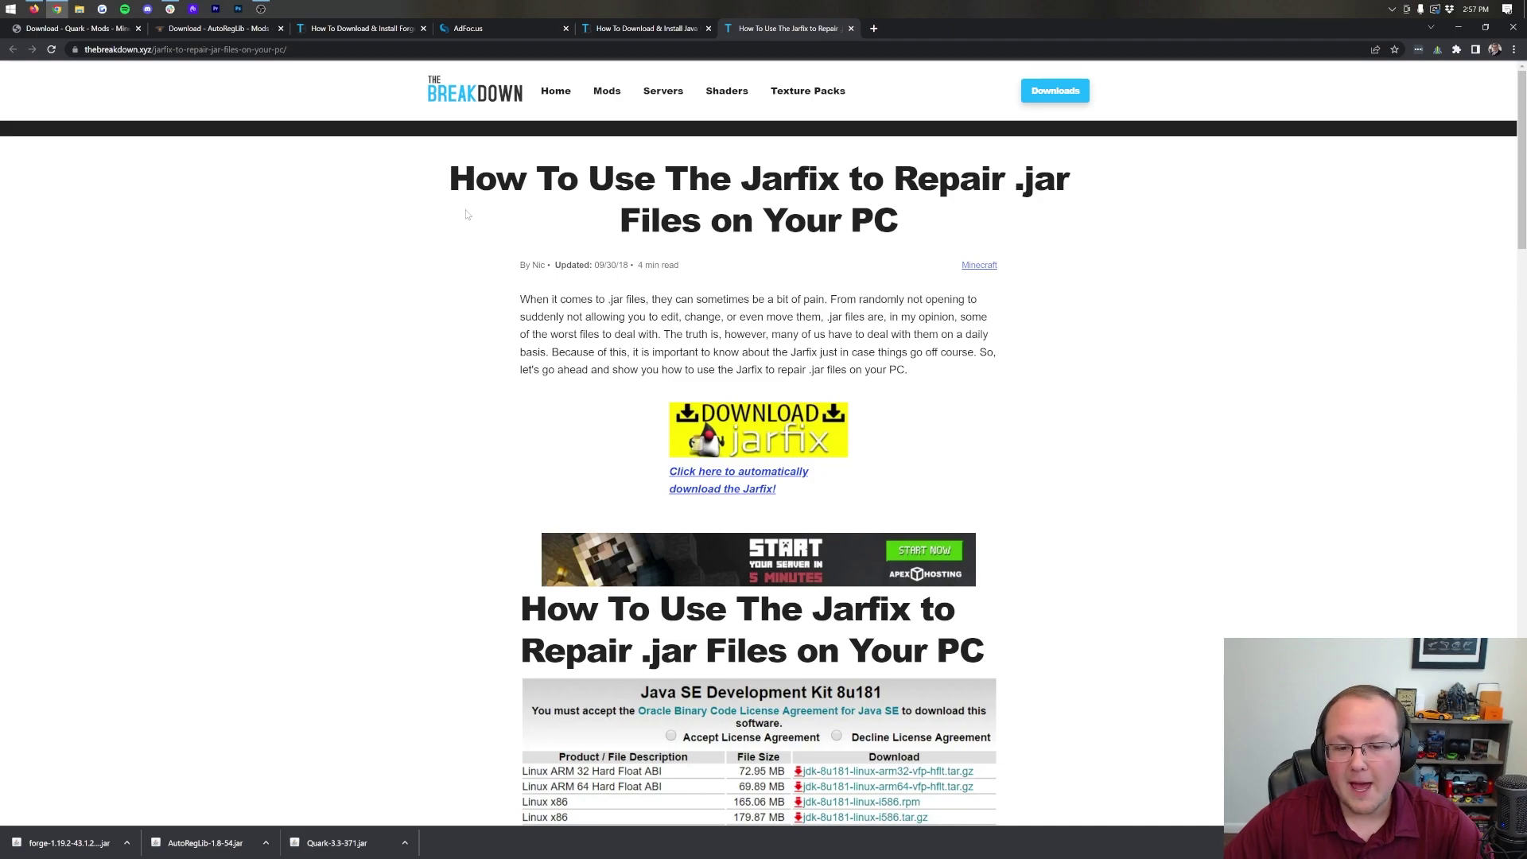
pyautogui.click(682, 30)
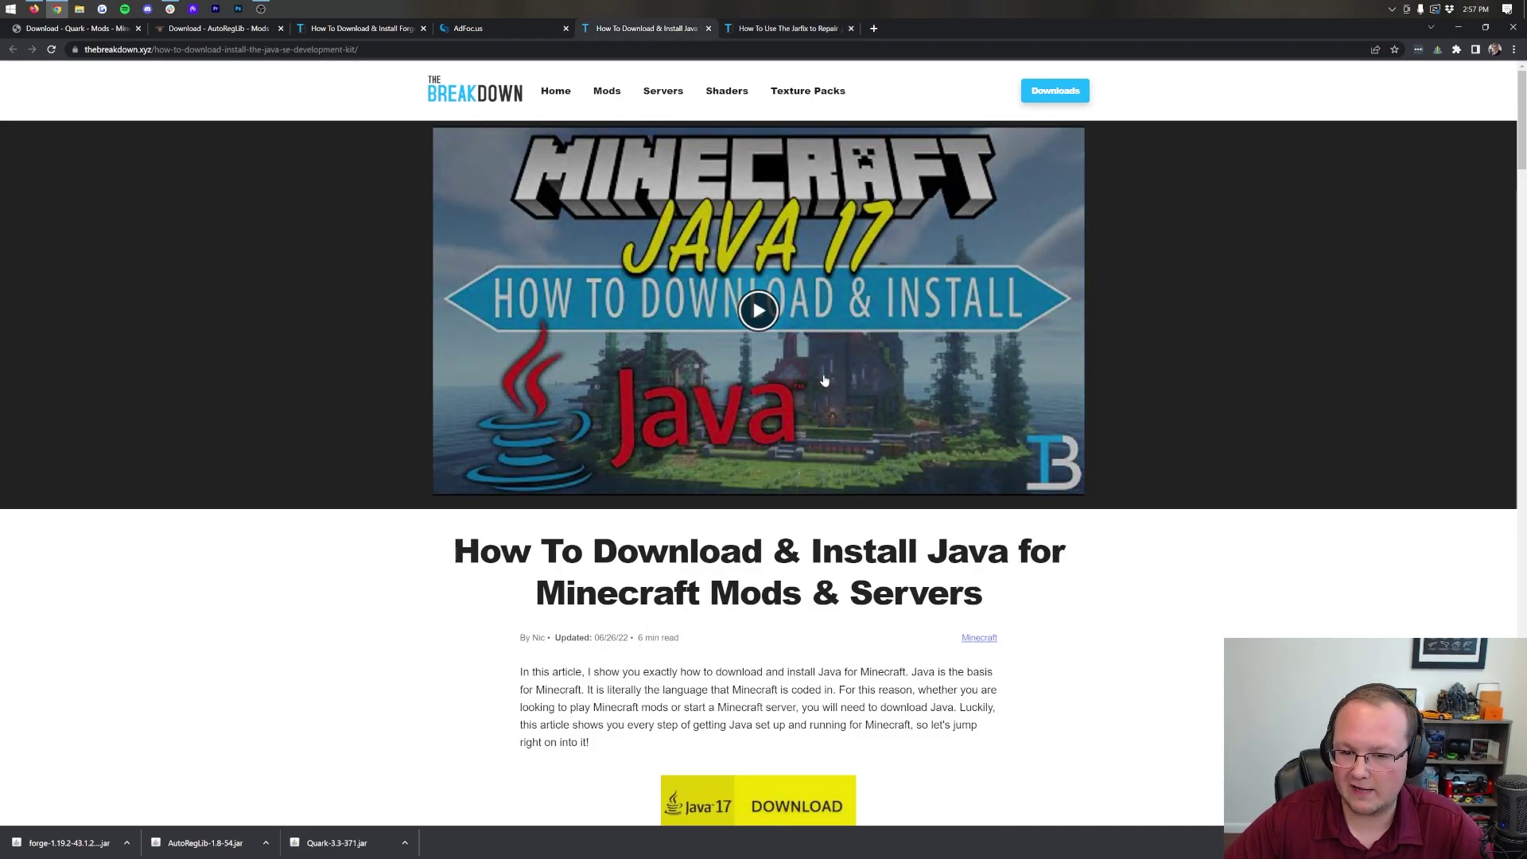
pyautogui.click(756, 29)
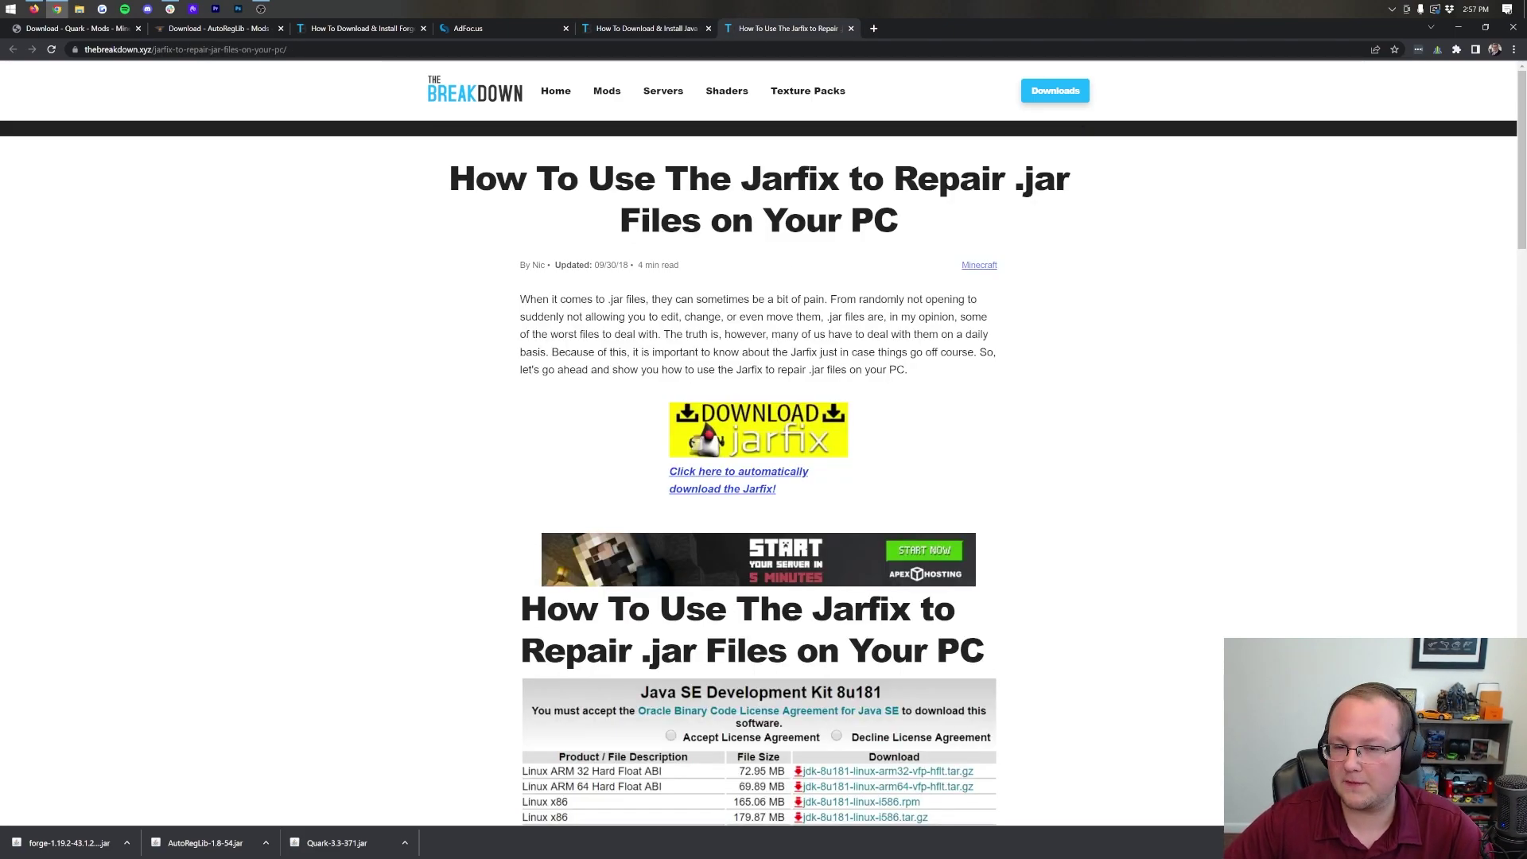
pyautogui.click(1457, 27)
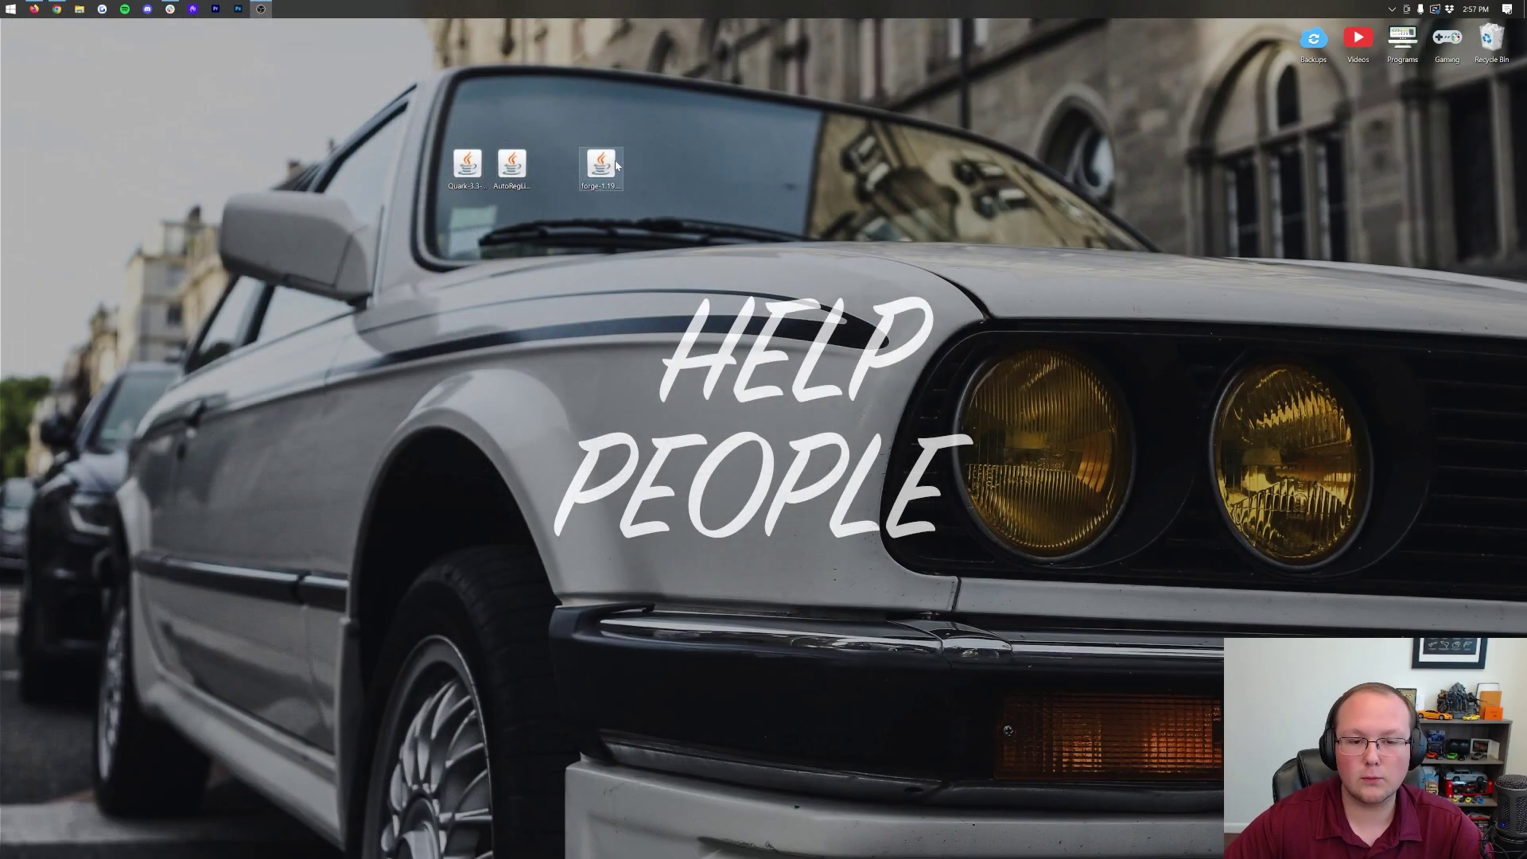
# Step: Run the Forge installer with Java(TM) Platform SE binary, install the client, and move the installer file to the Recycle Bin
pyautogui.rightClick(617, 164)
pyautogui.click(668, 243)
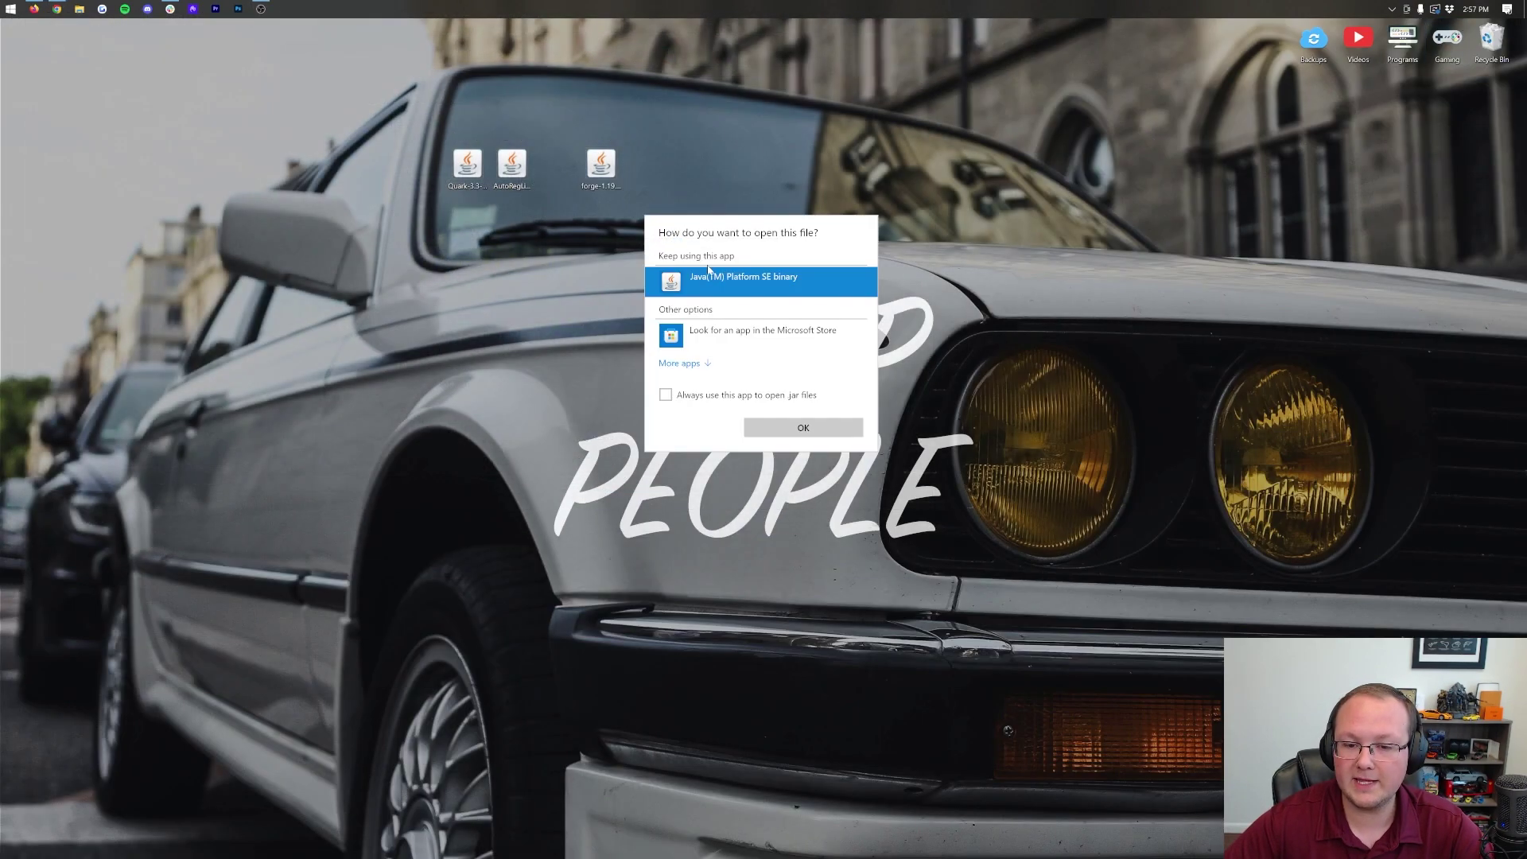
pyautogui.click(803, 427)
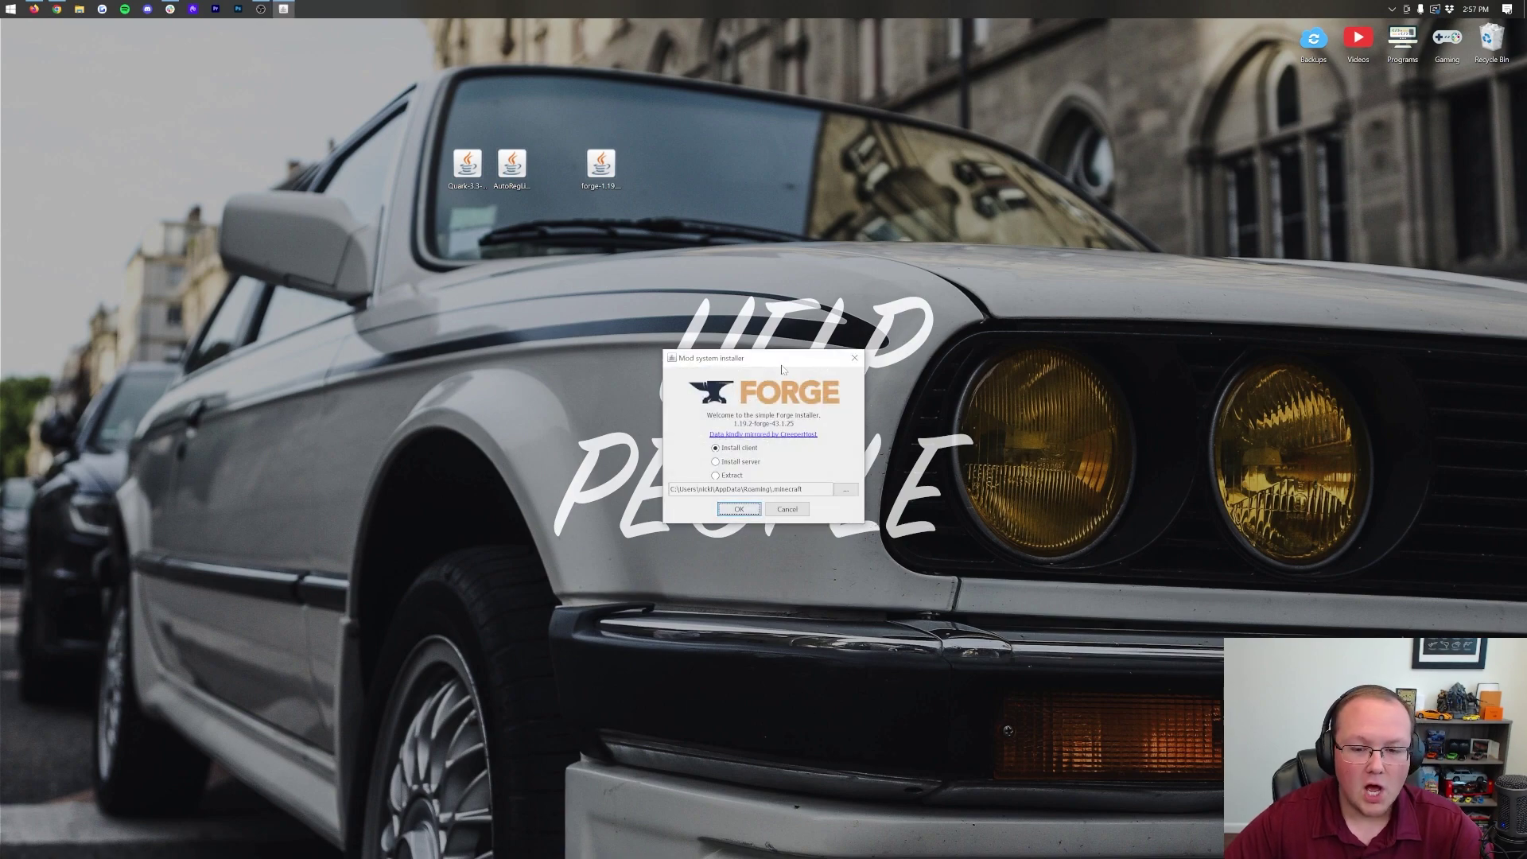
pyautogui.click(738, 509)
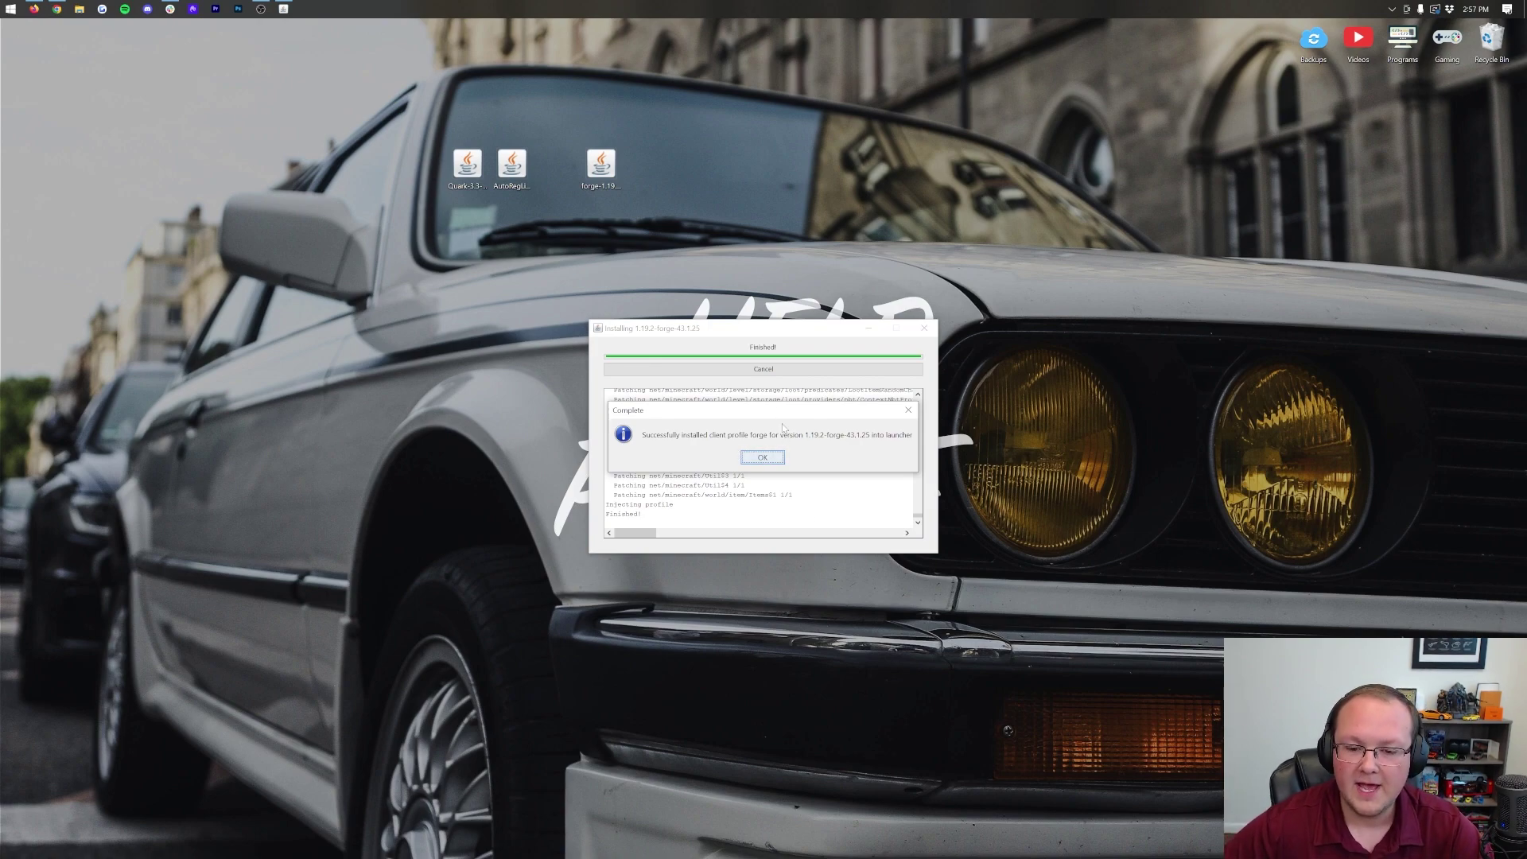
pyautogui.click(778, 458)
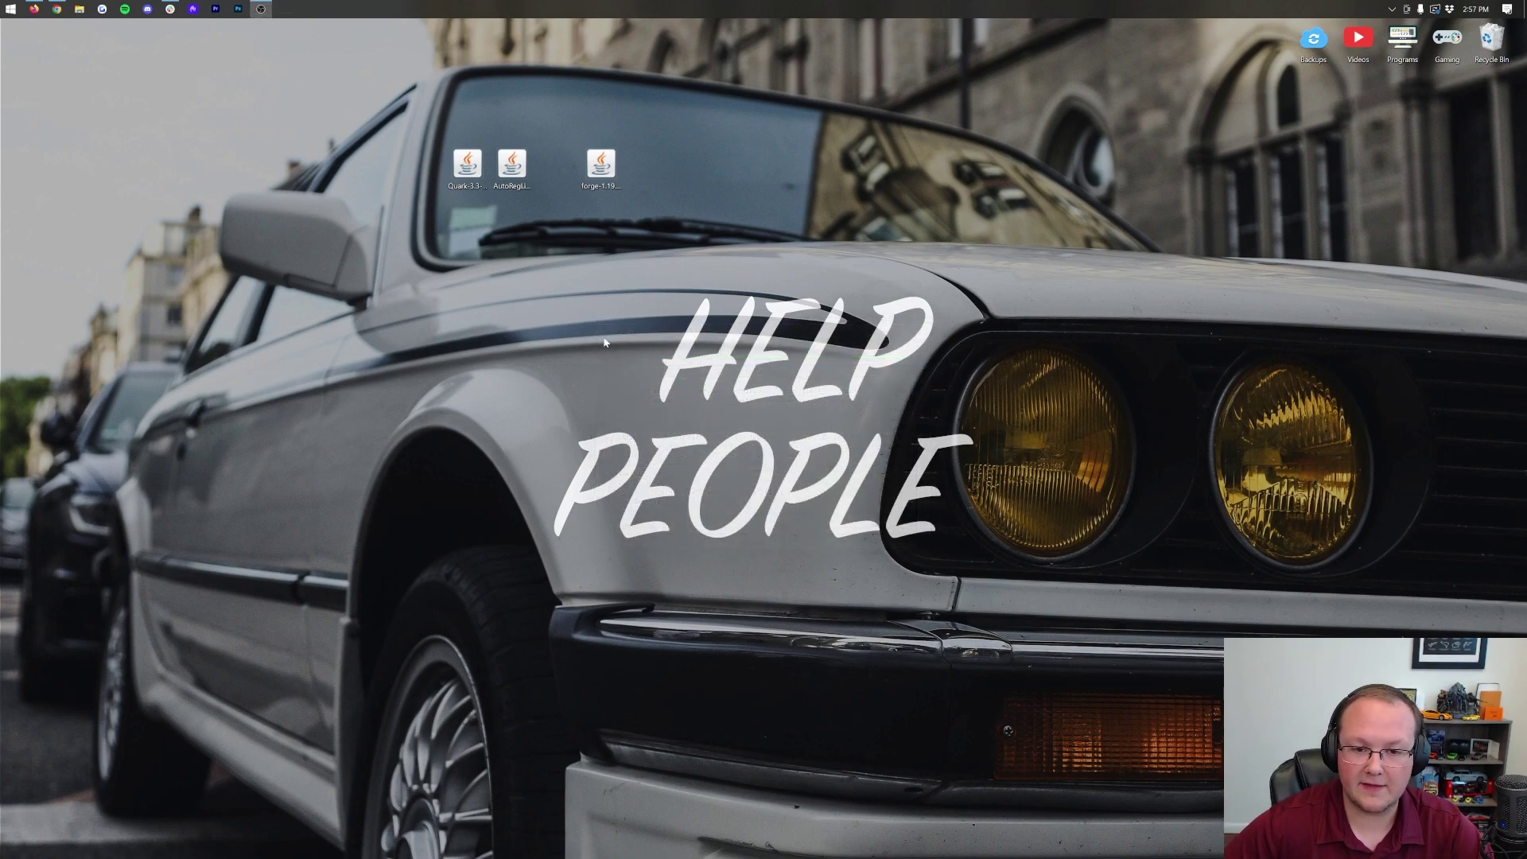
pyautogui.moveTo(600, 165); pyautogui.dragTo(1491, 40)
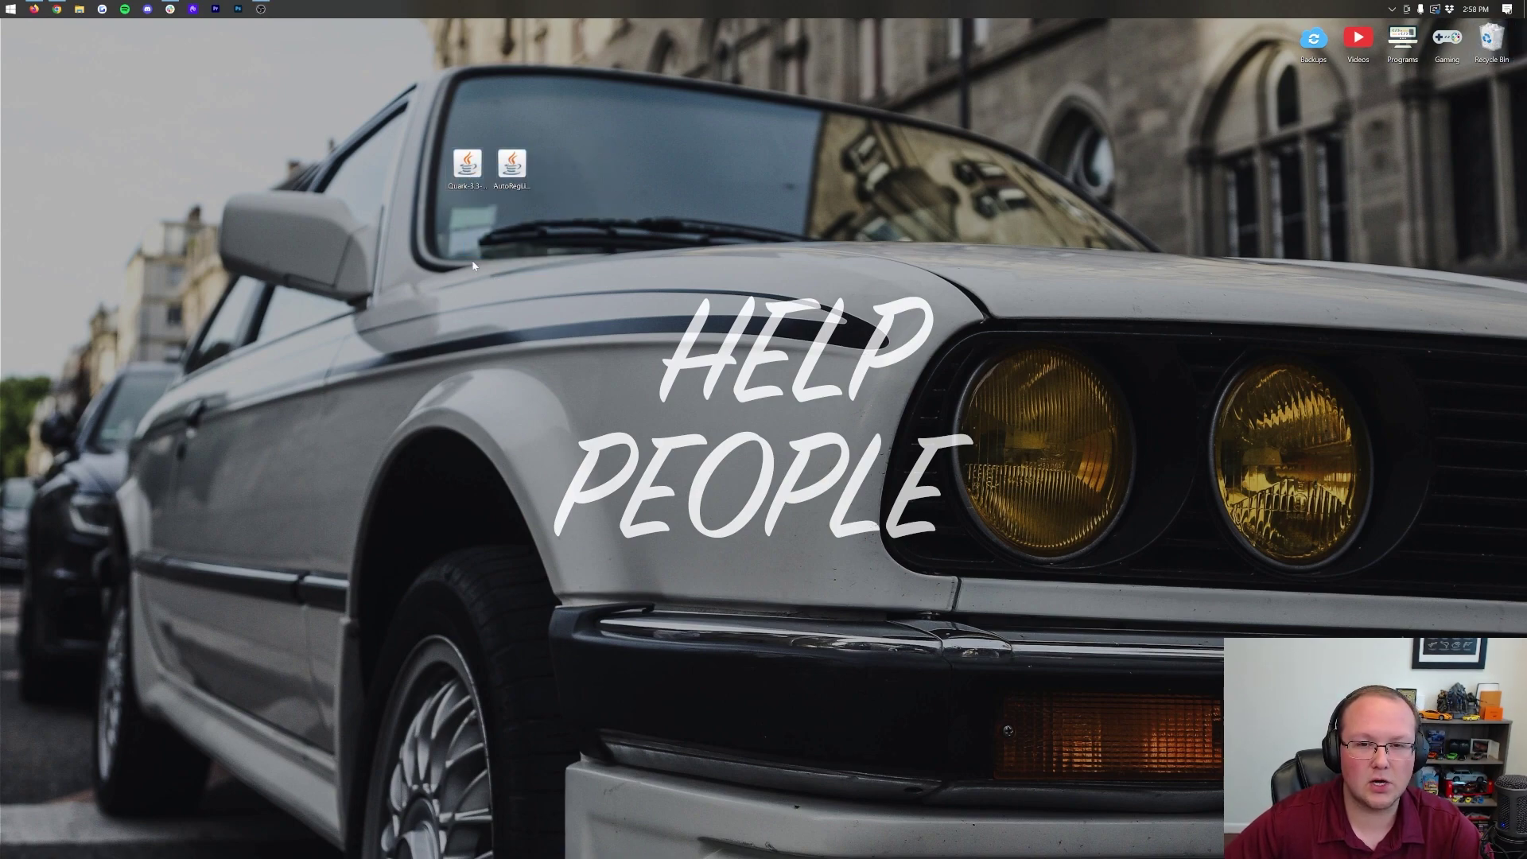
# Step: Open the Minecraft Launcher and select the forge 1.19.2-forge-43.1.25 installation for Java Edition
pyautogui.press('super')
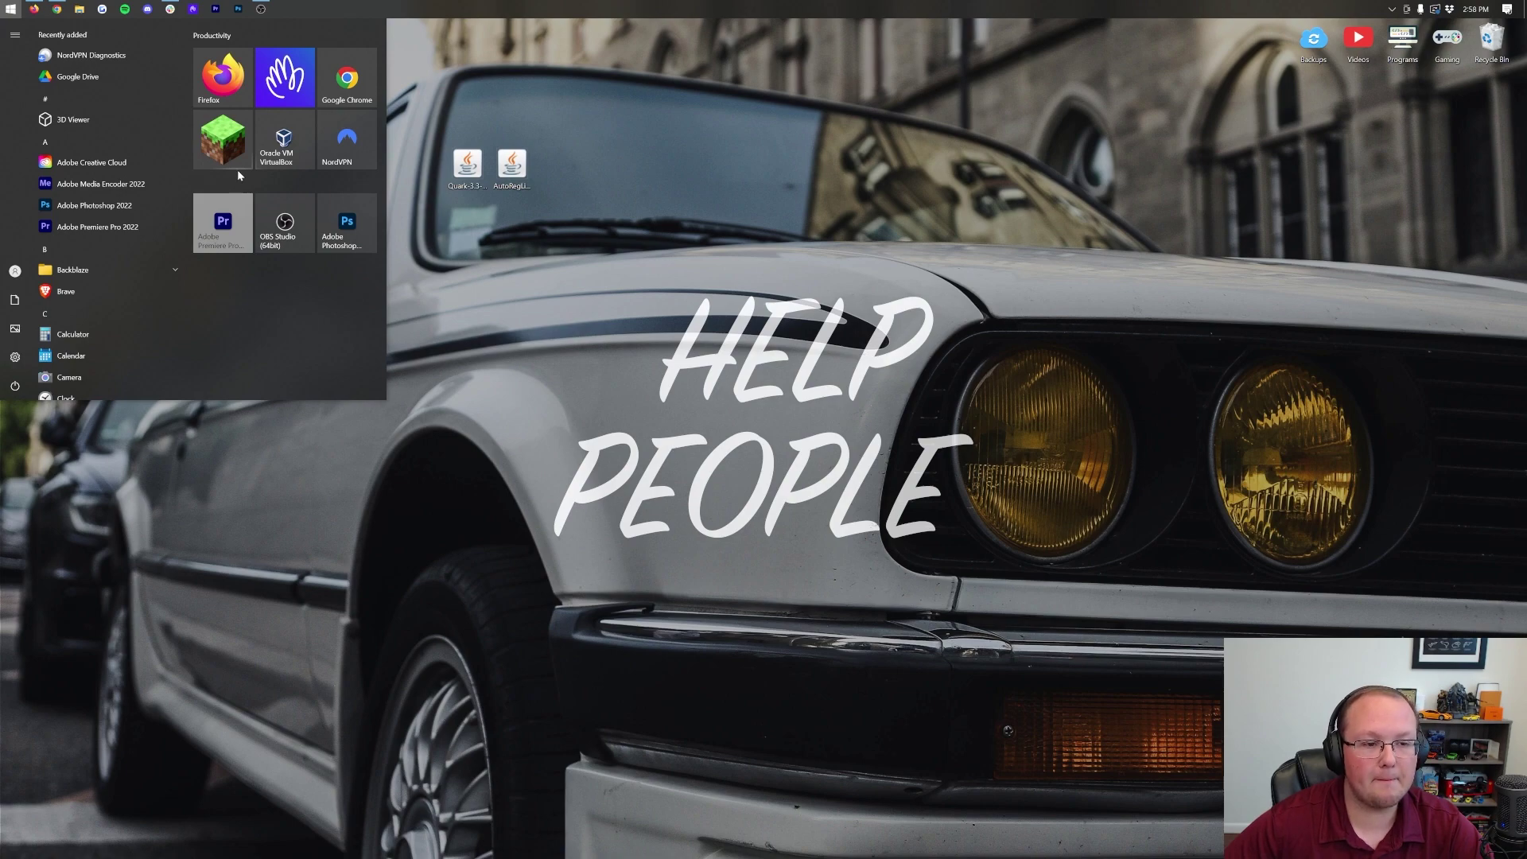
pyautogui.click(237, 170)
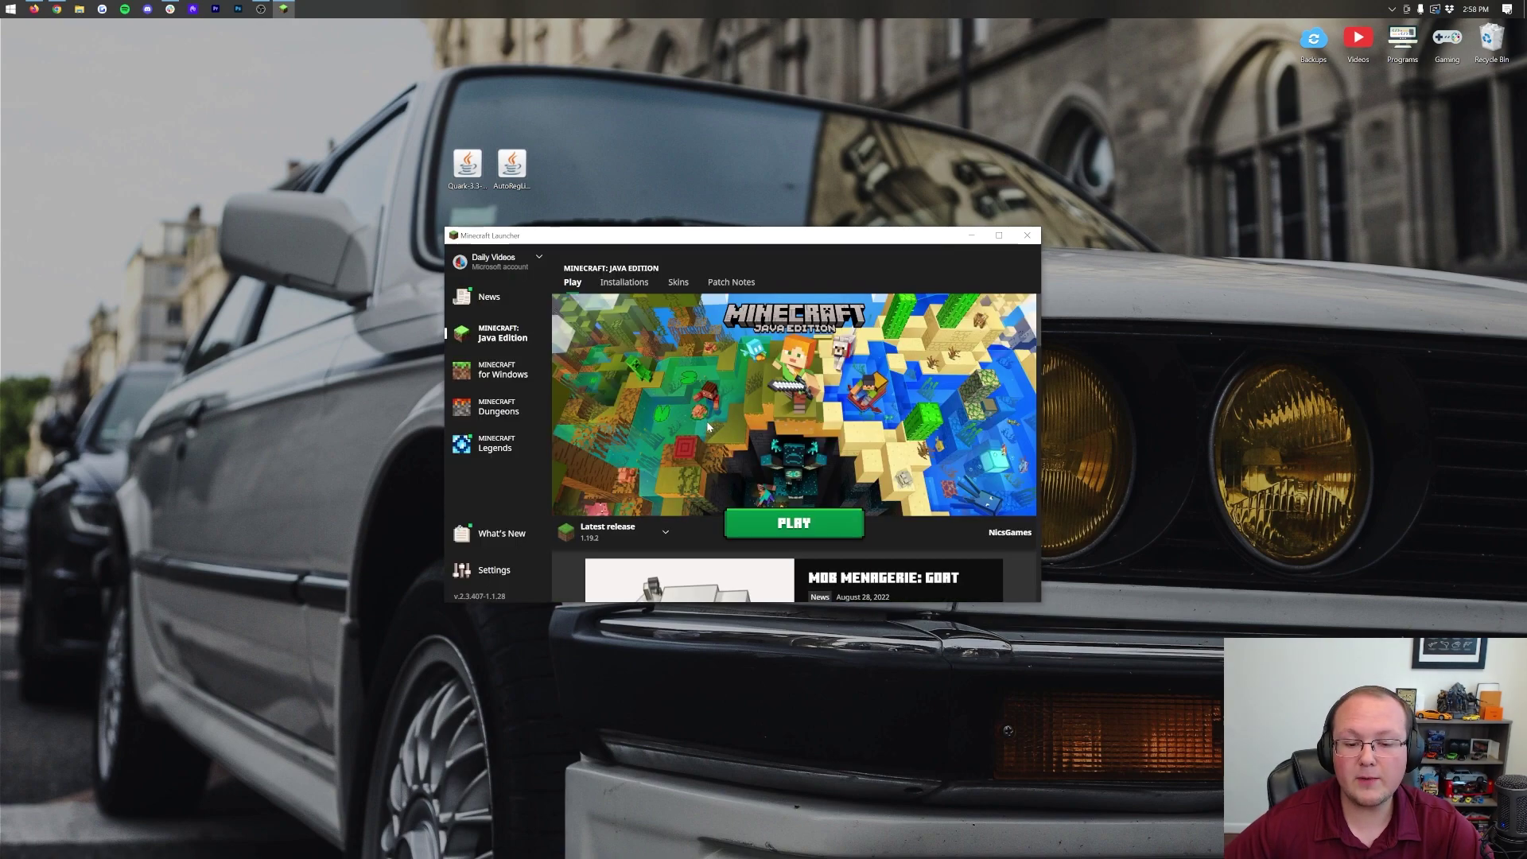
pyautogui.click(651, 533)
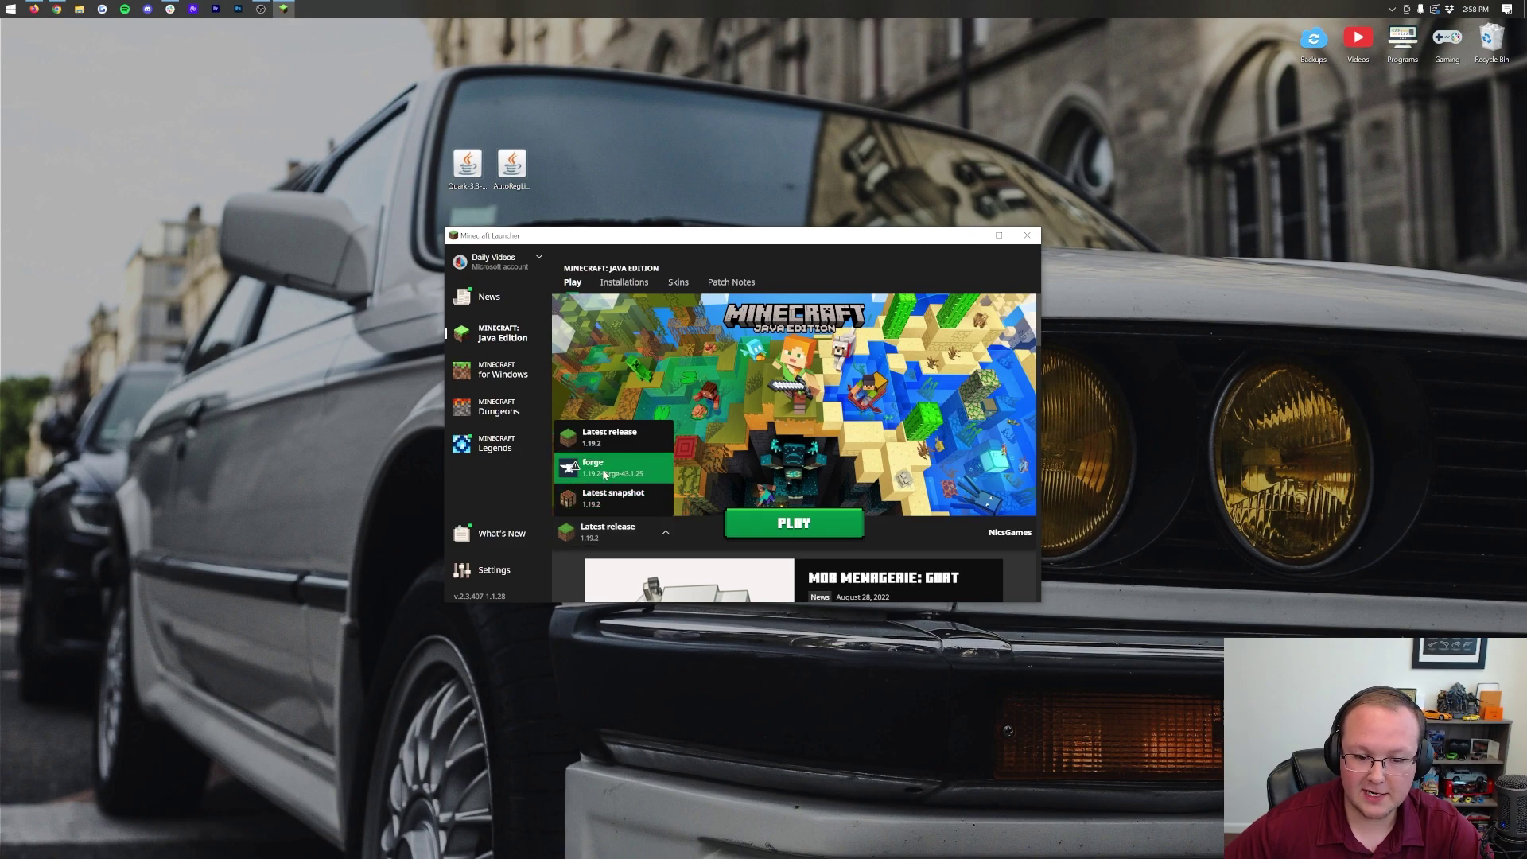
pyautogui.click(612, 471)
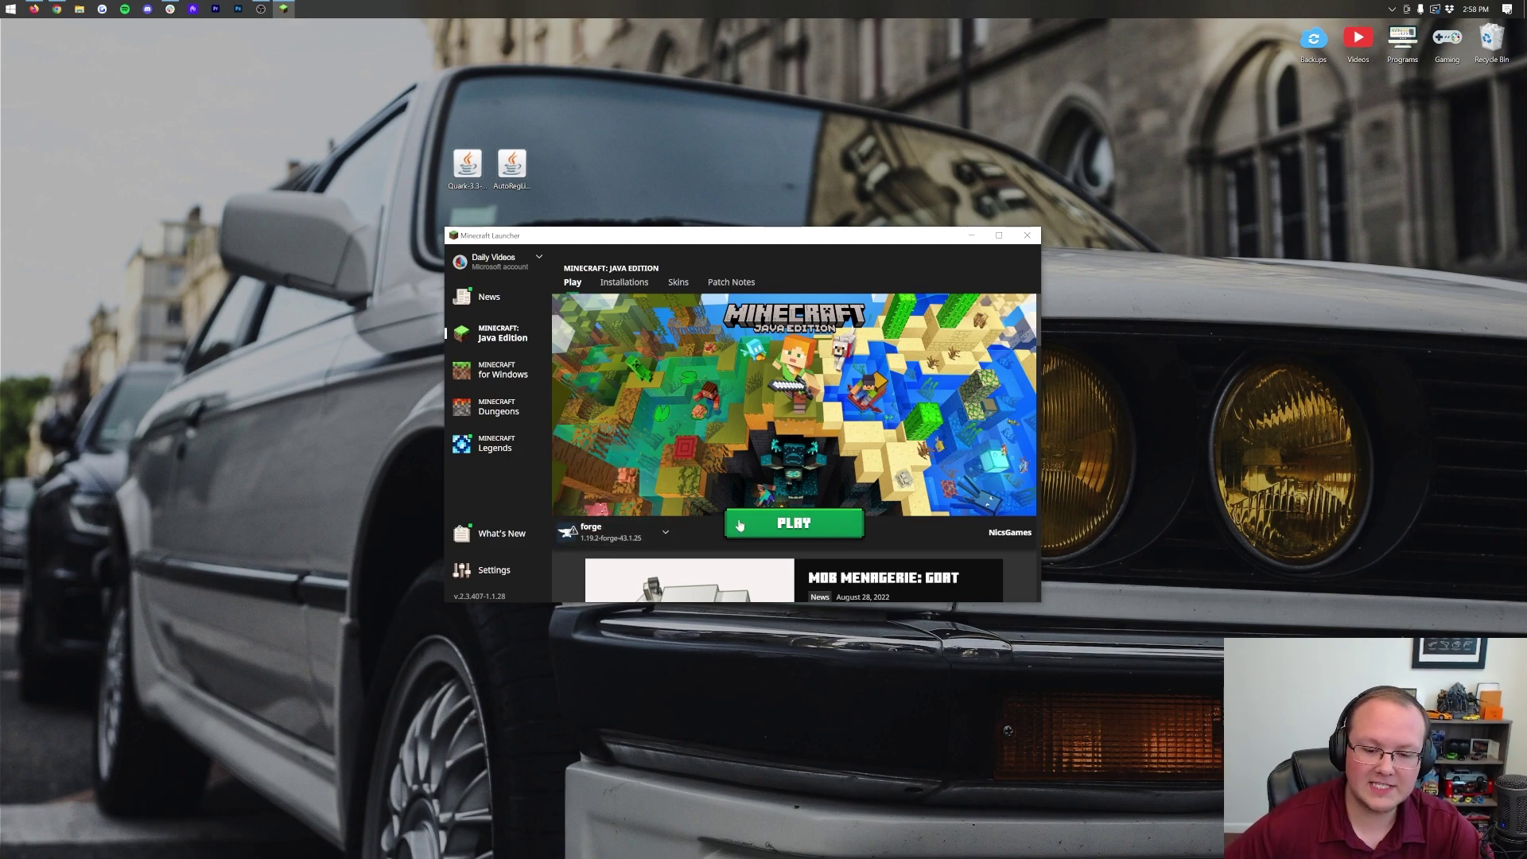
pyautogui.click(799, 525)
pyautogui.click(815, 490)
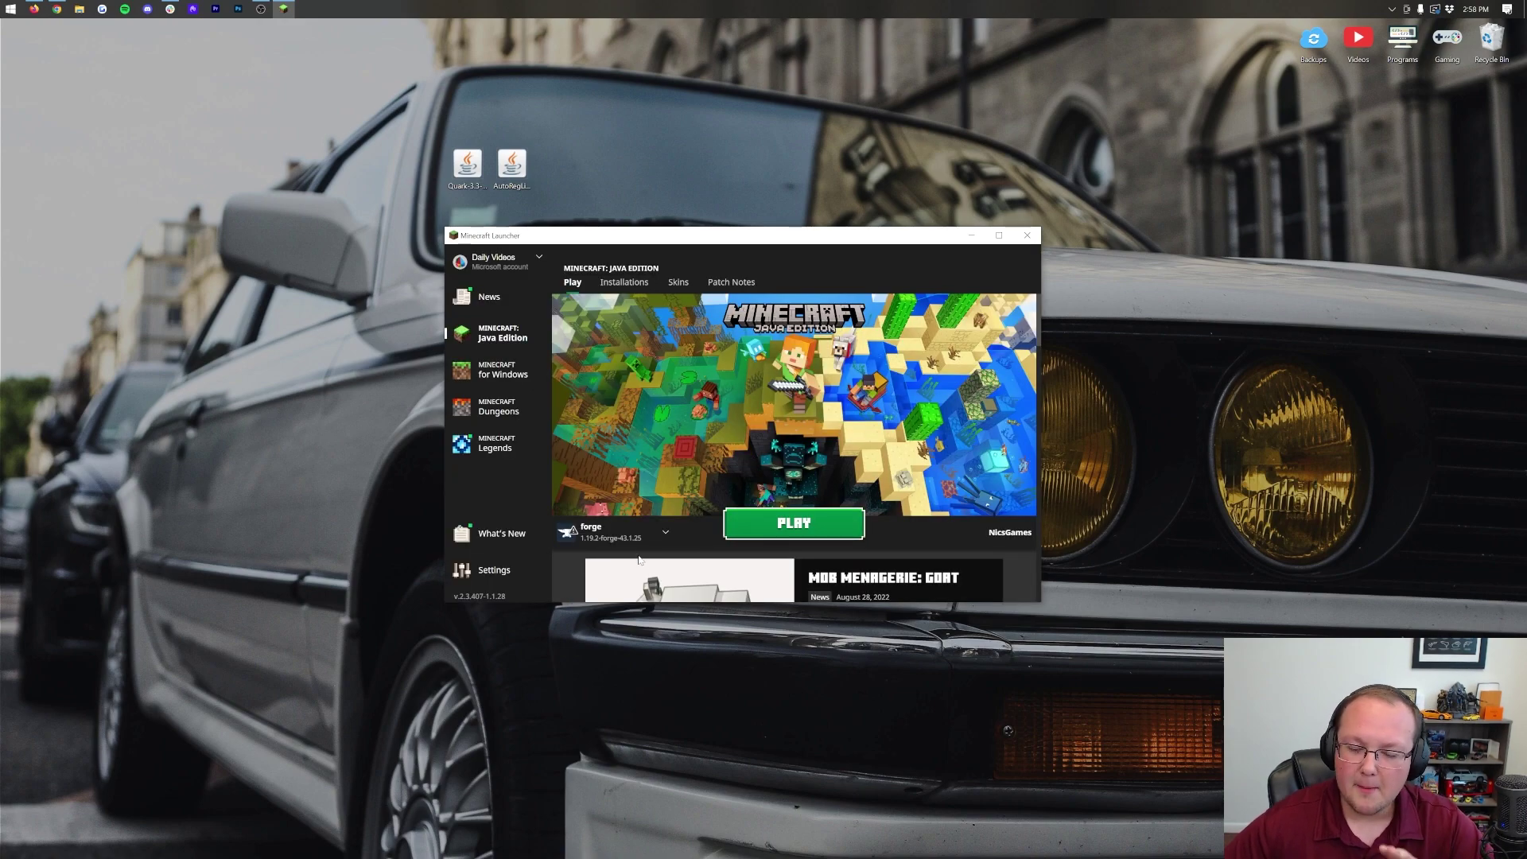
# Step: Include modded versions in the Java Edition installations list, and start but cancel launching the forge installation
pyautogui.click(624, 282)
pyautogui.click(921, 334)
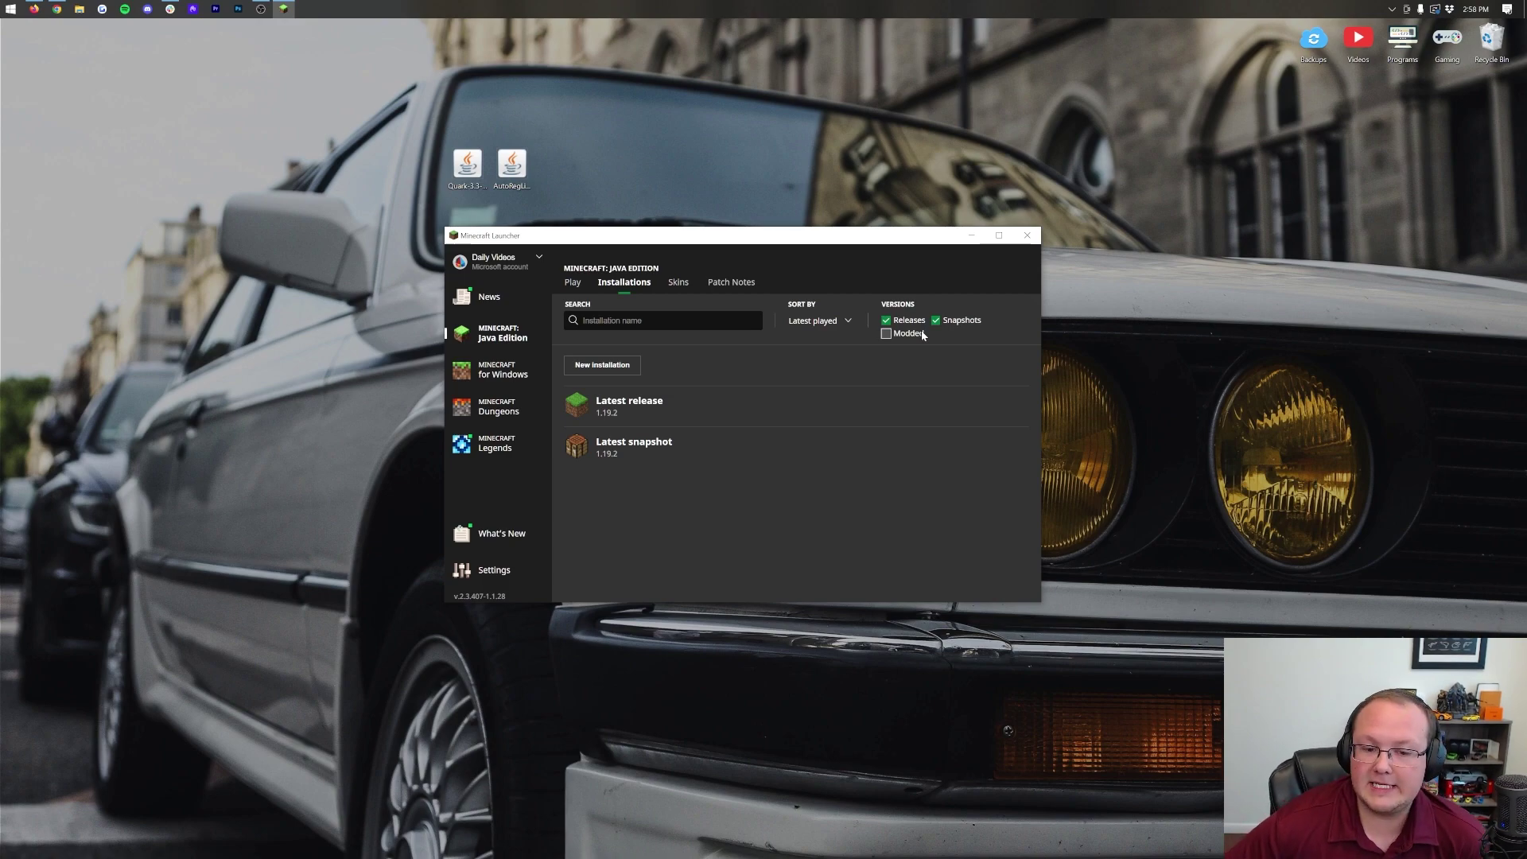
pyautogui.click(886, 333)
pyautogui.click(952, 449)
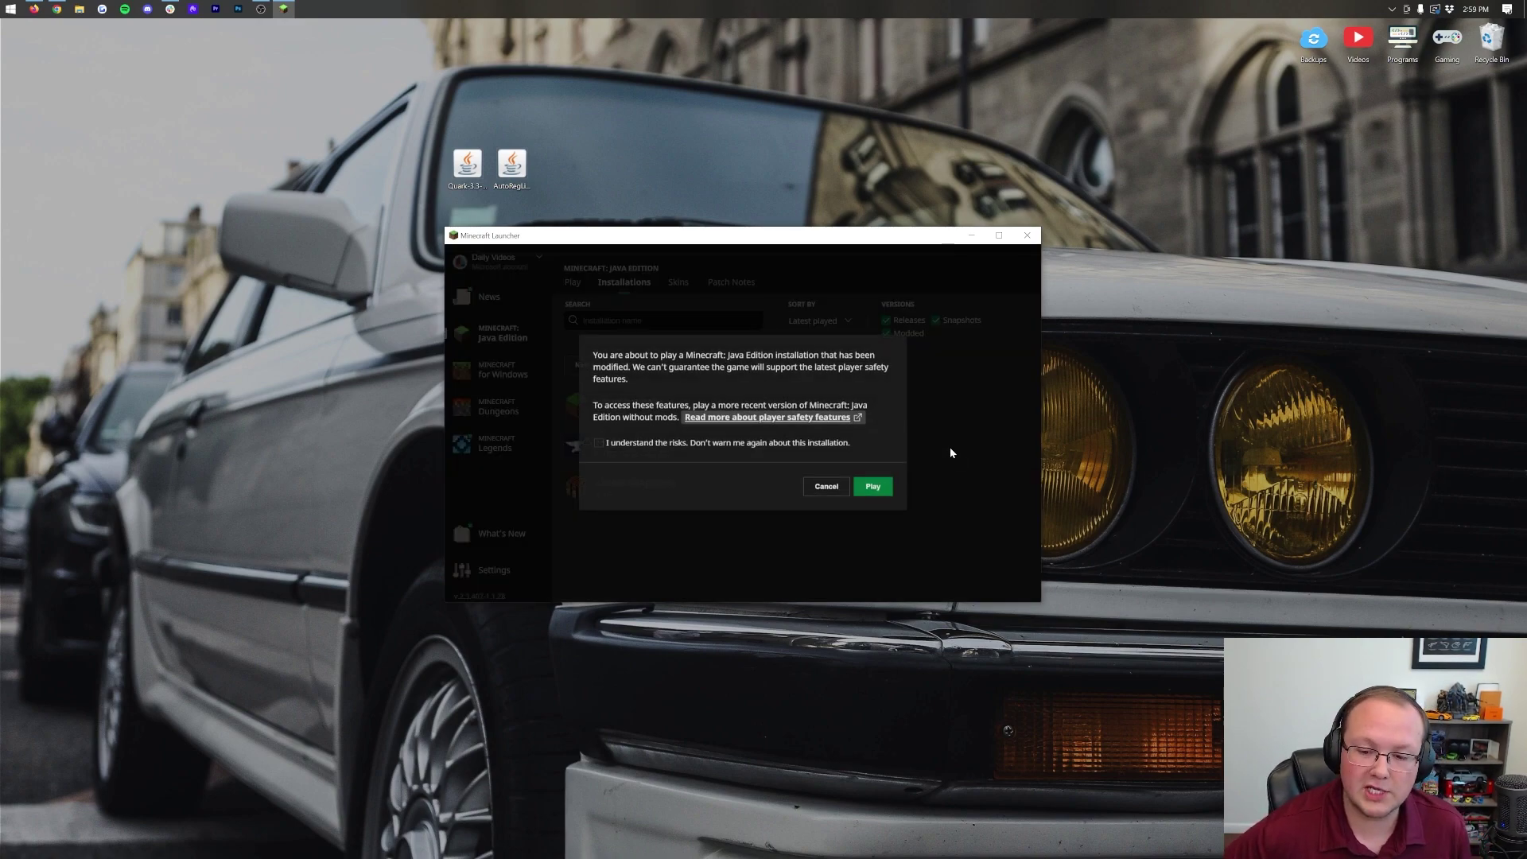
pyautogui.click(825, 486)
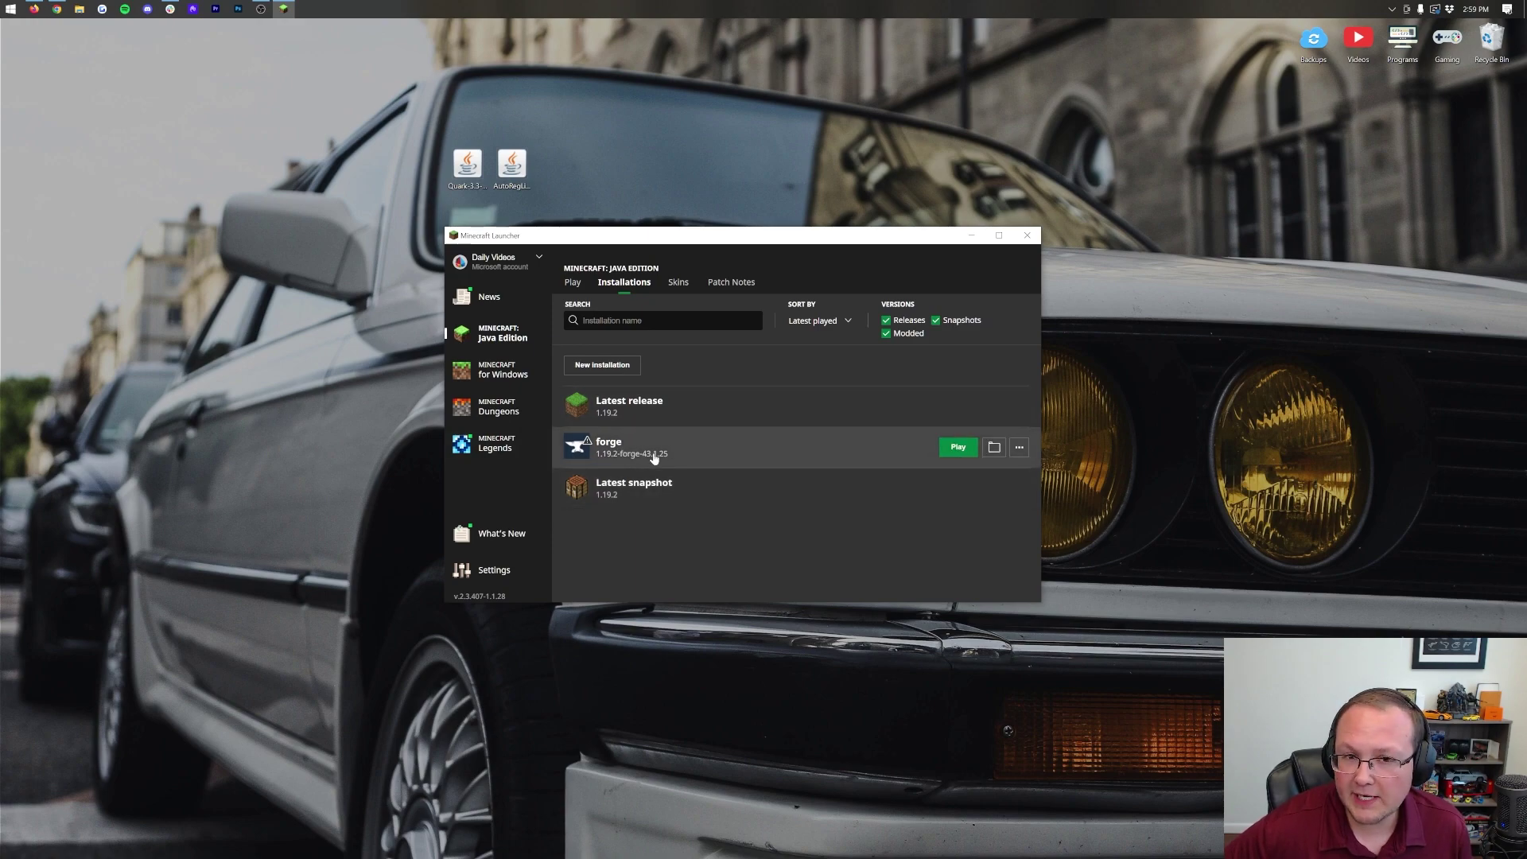
# Step: Create an installation named Quark Mod using release 1.19.2-forge-43.1.25 with a resolution of 1920 x 1080
pyautogui.click(621, 367)
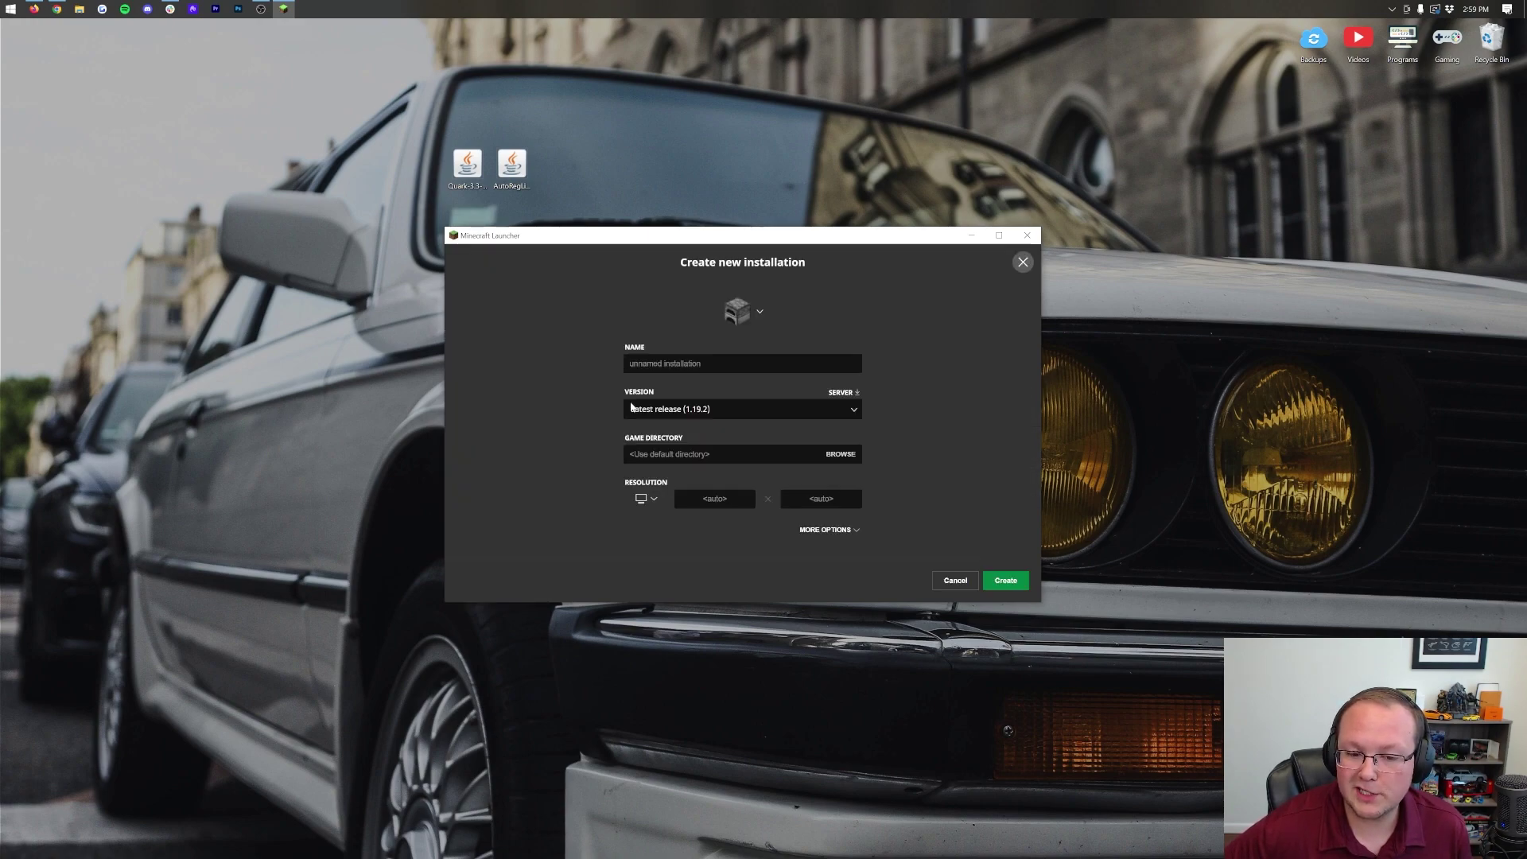
pyautogui.click(713, 367)
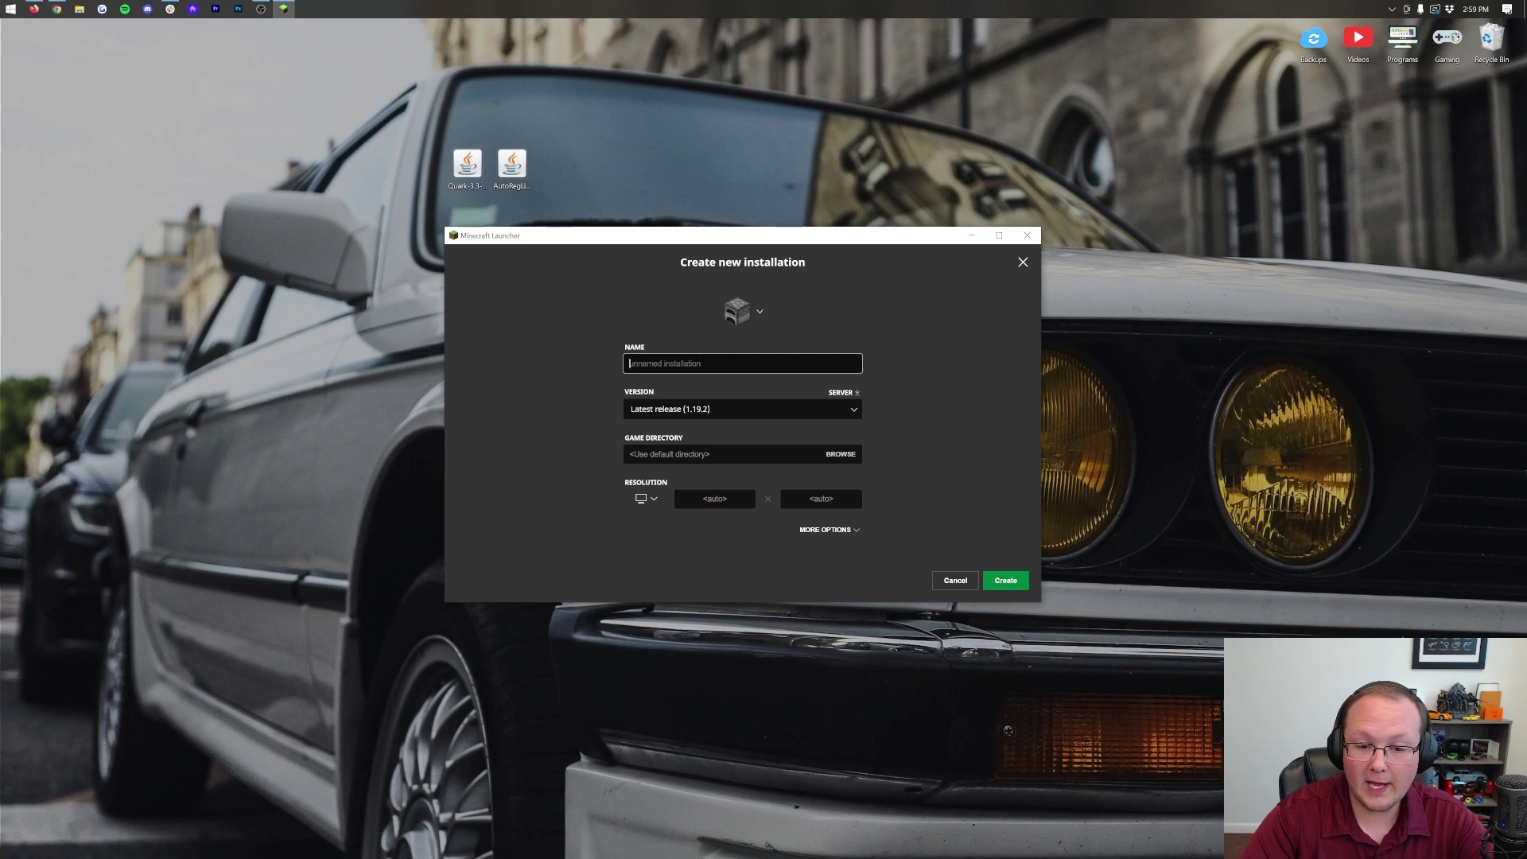
pyautogui.write('Quark Mod')
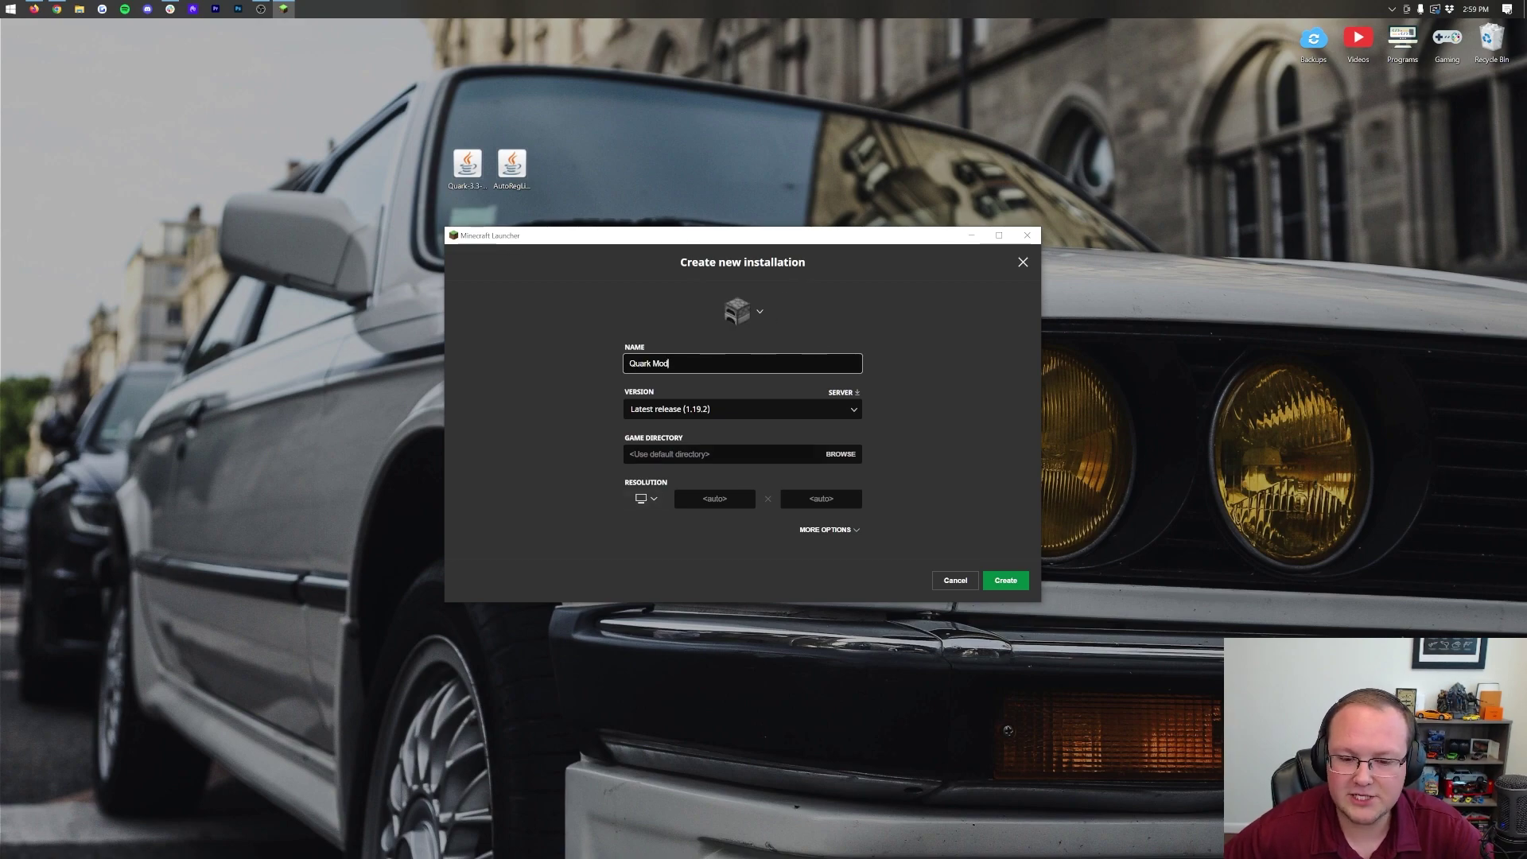
pyautogui.click(742, 409)
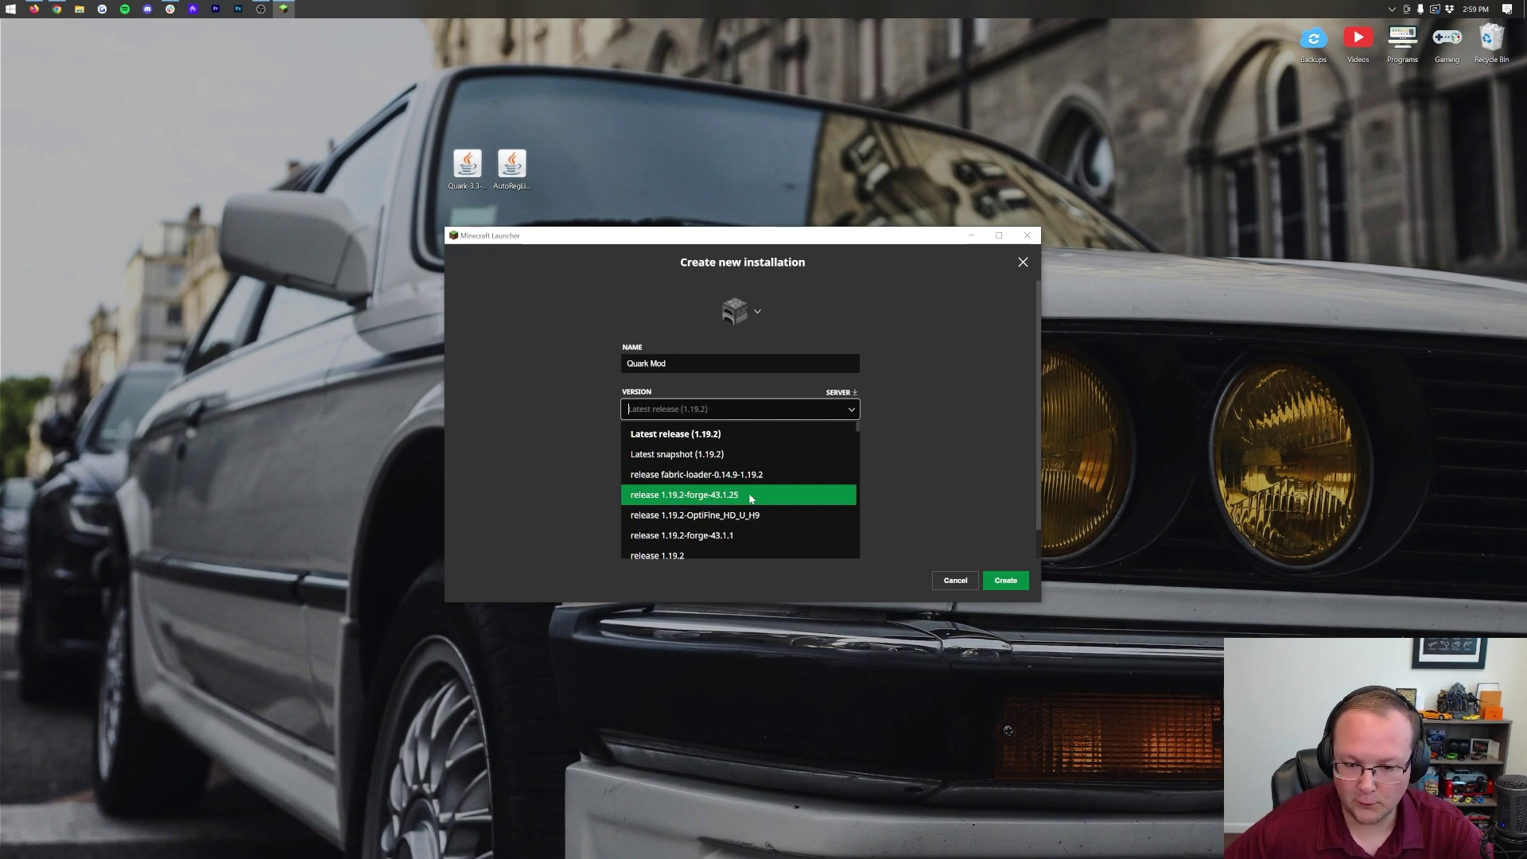
pyautogui.click(706, 495)
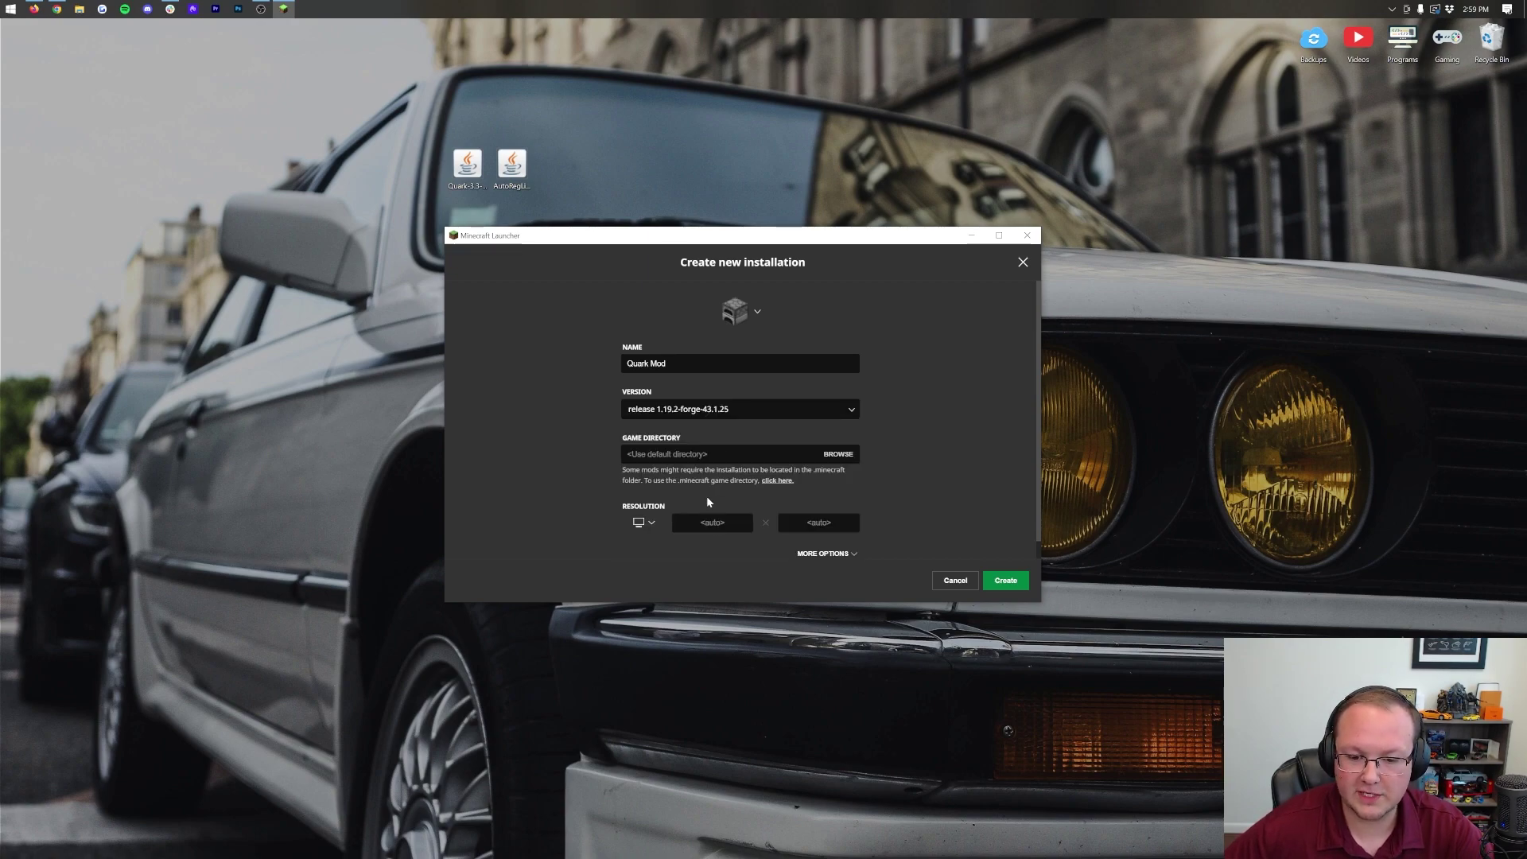
pyautogui.click(650, 524)
pyautogui.click(644, 478)
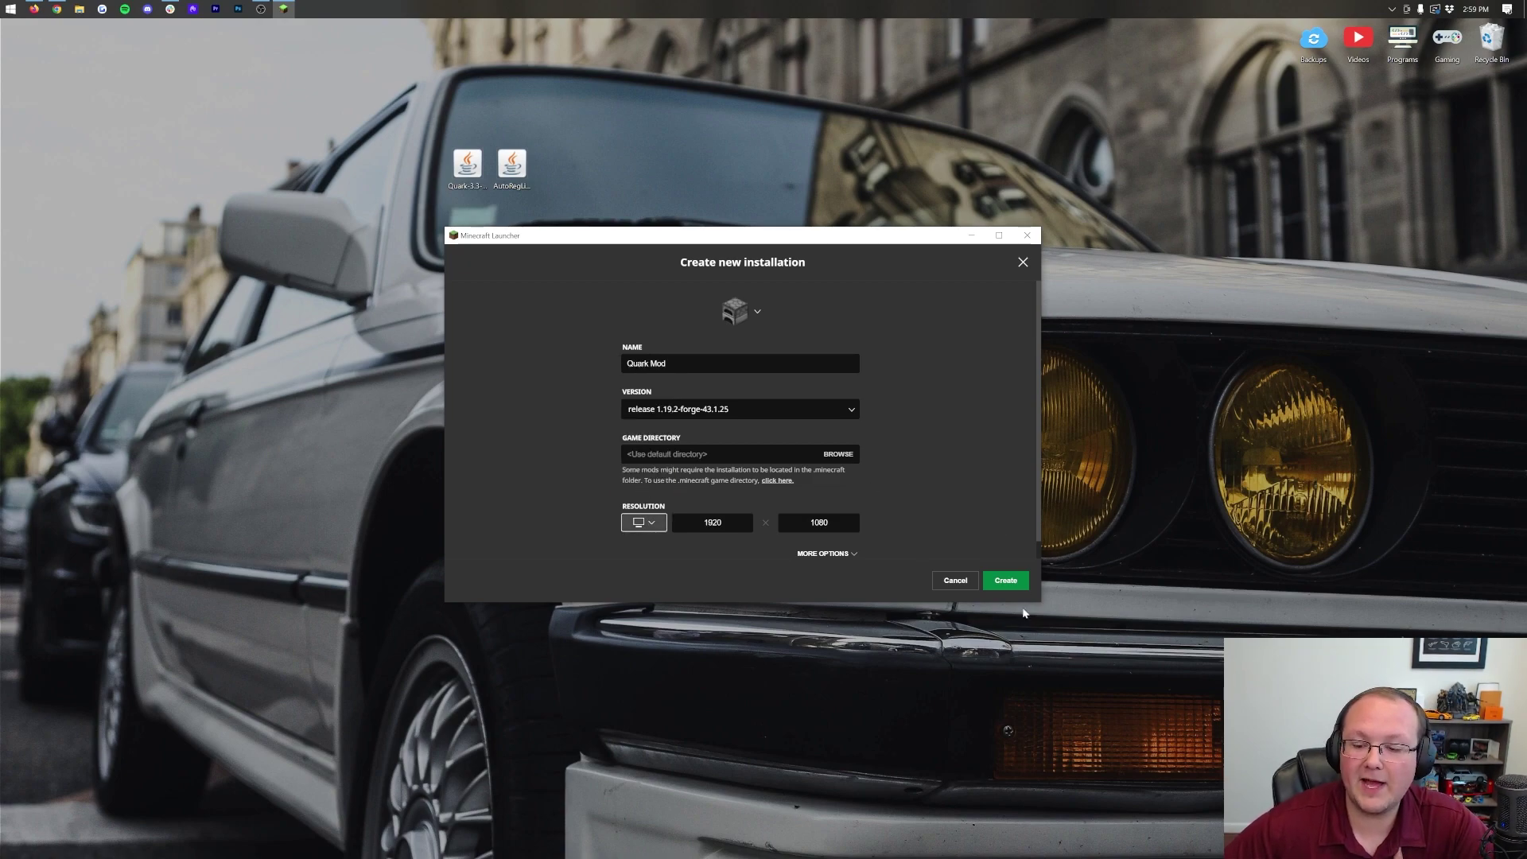
pyautogui.click(1006, 580)
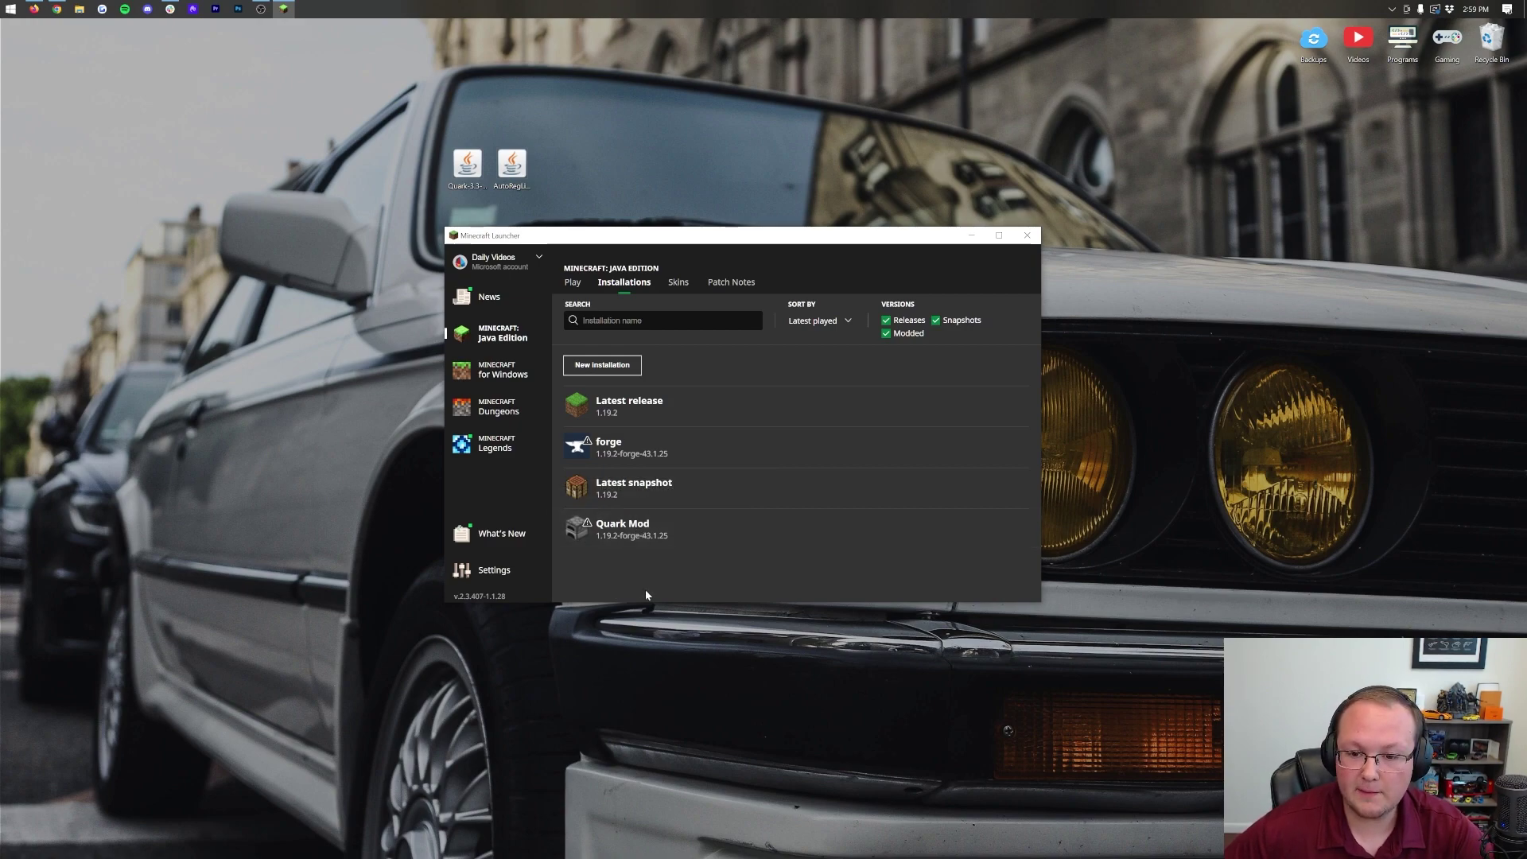
# Step: Launch the Quark Mod installation, accepting the modified-game notice, and open the mods folder from the game's mod list
pyautogui.click(958, 529)
pyautogui.click(865, 487)
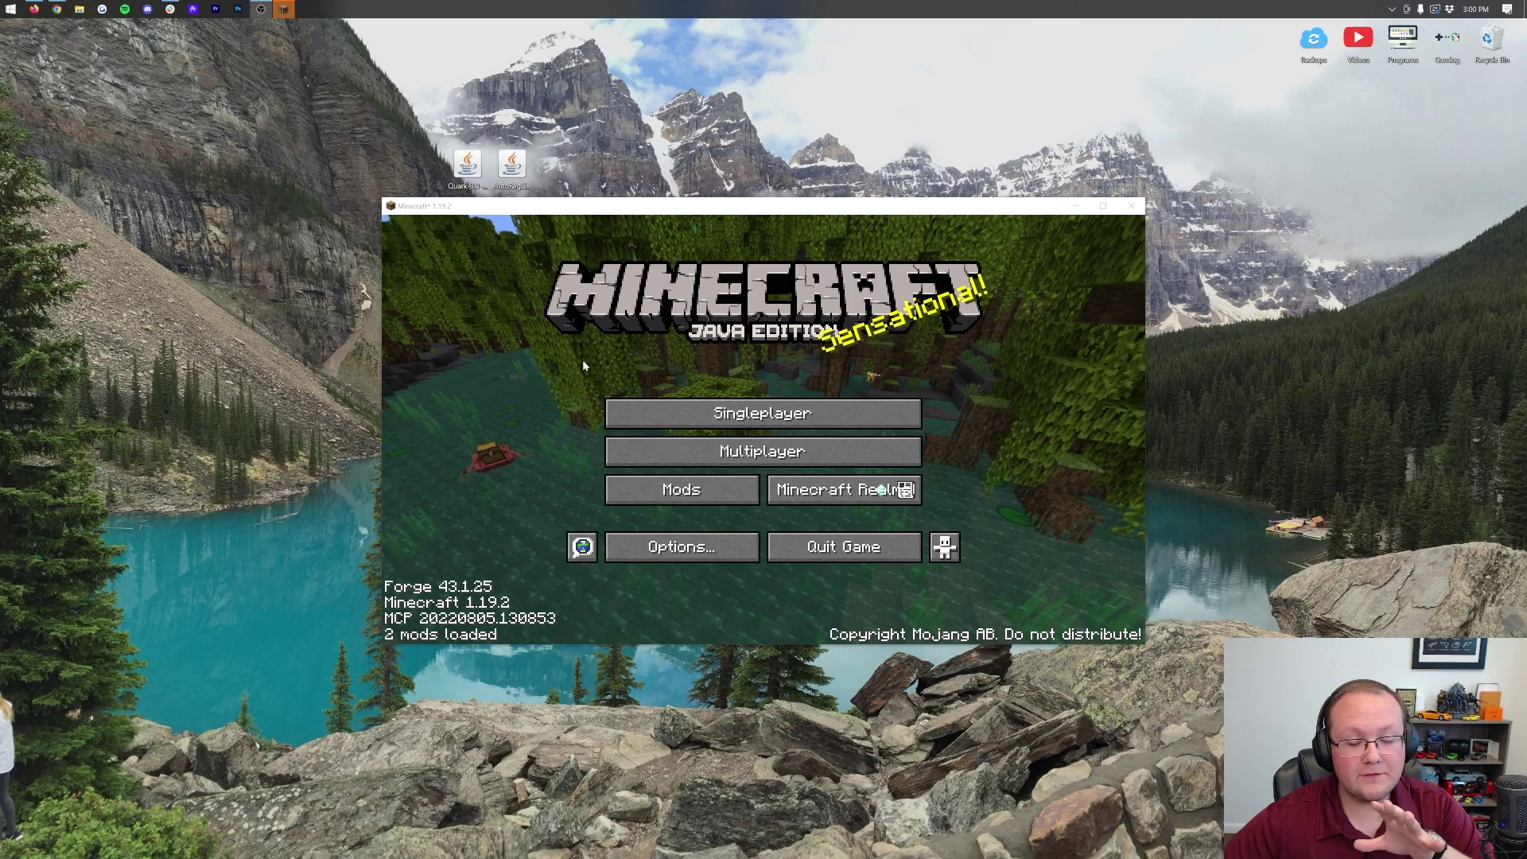
pyautogui.click(622, 486)
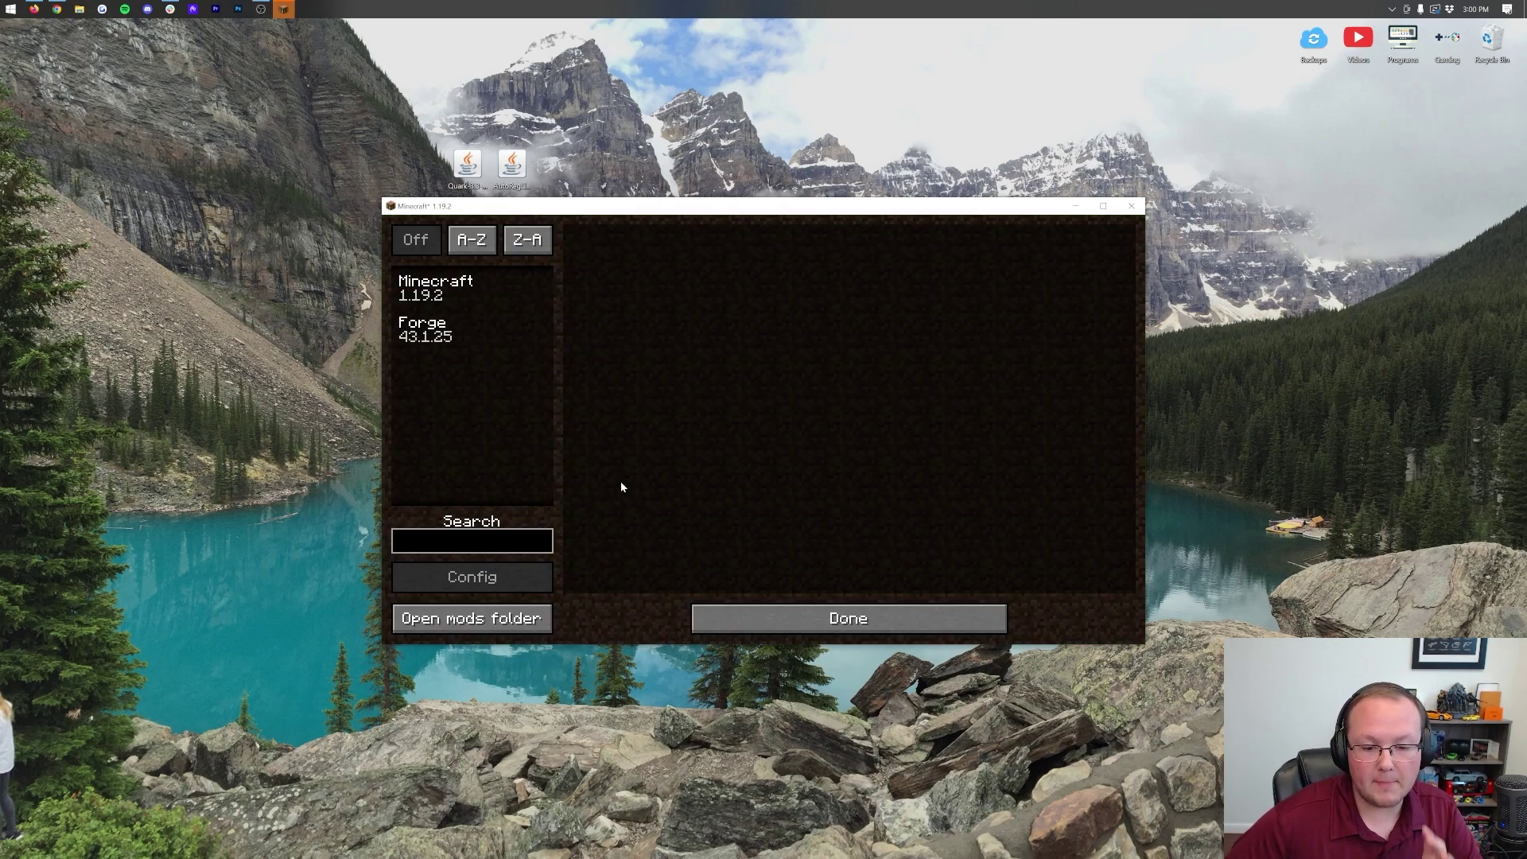
pyautogui.click(773, 609)
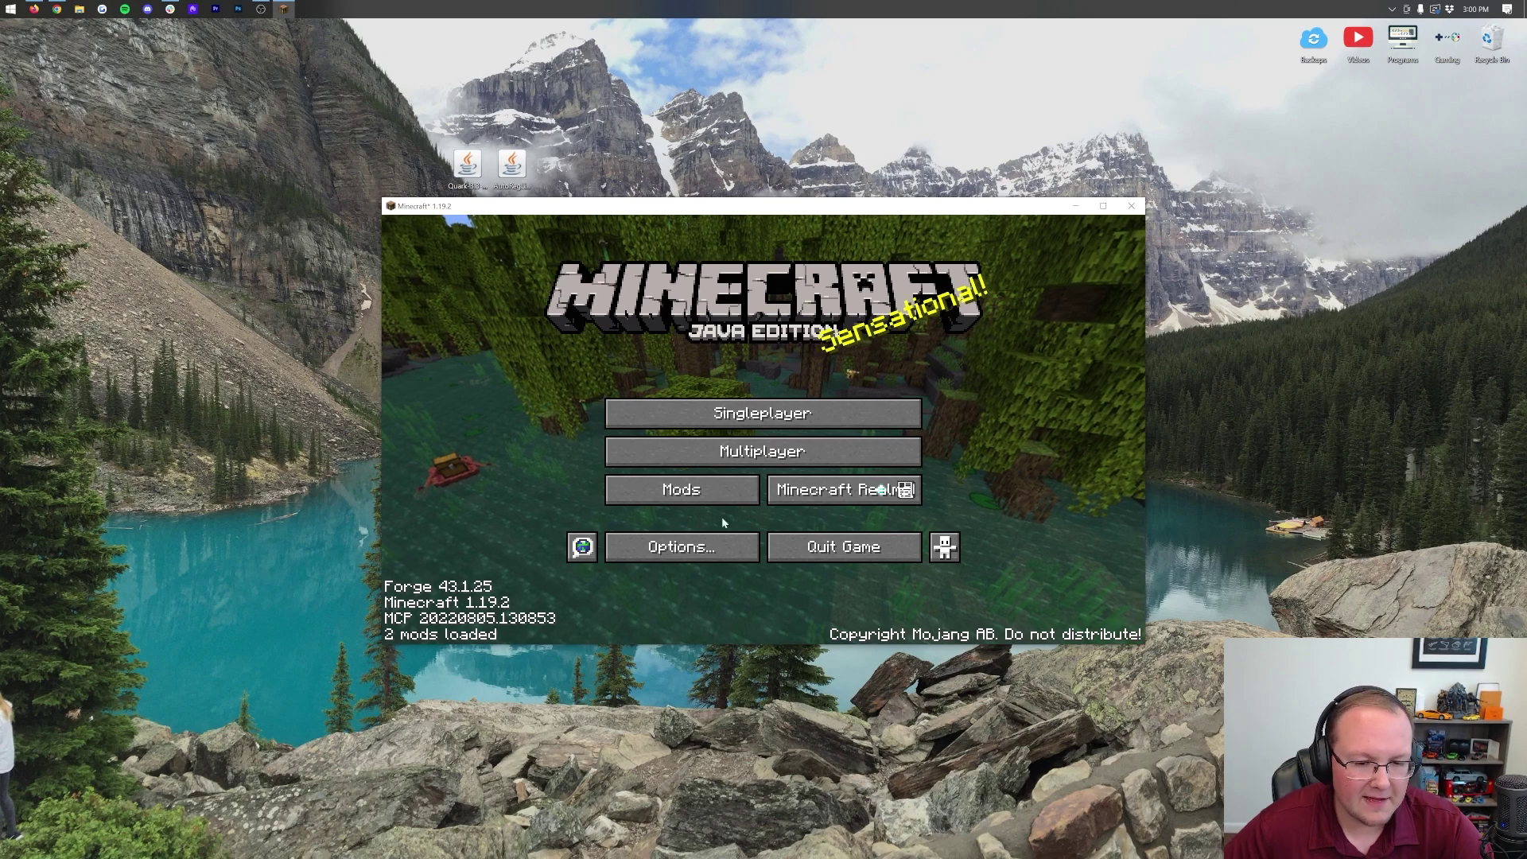
pyautogui.click(672, 501)
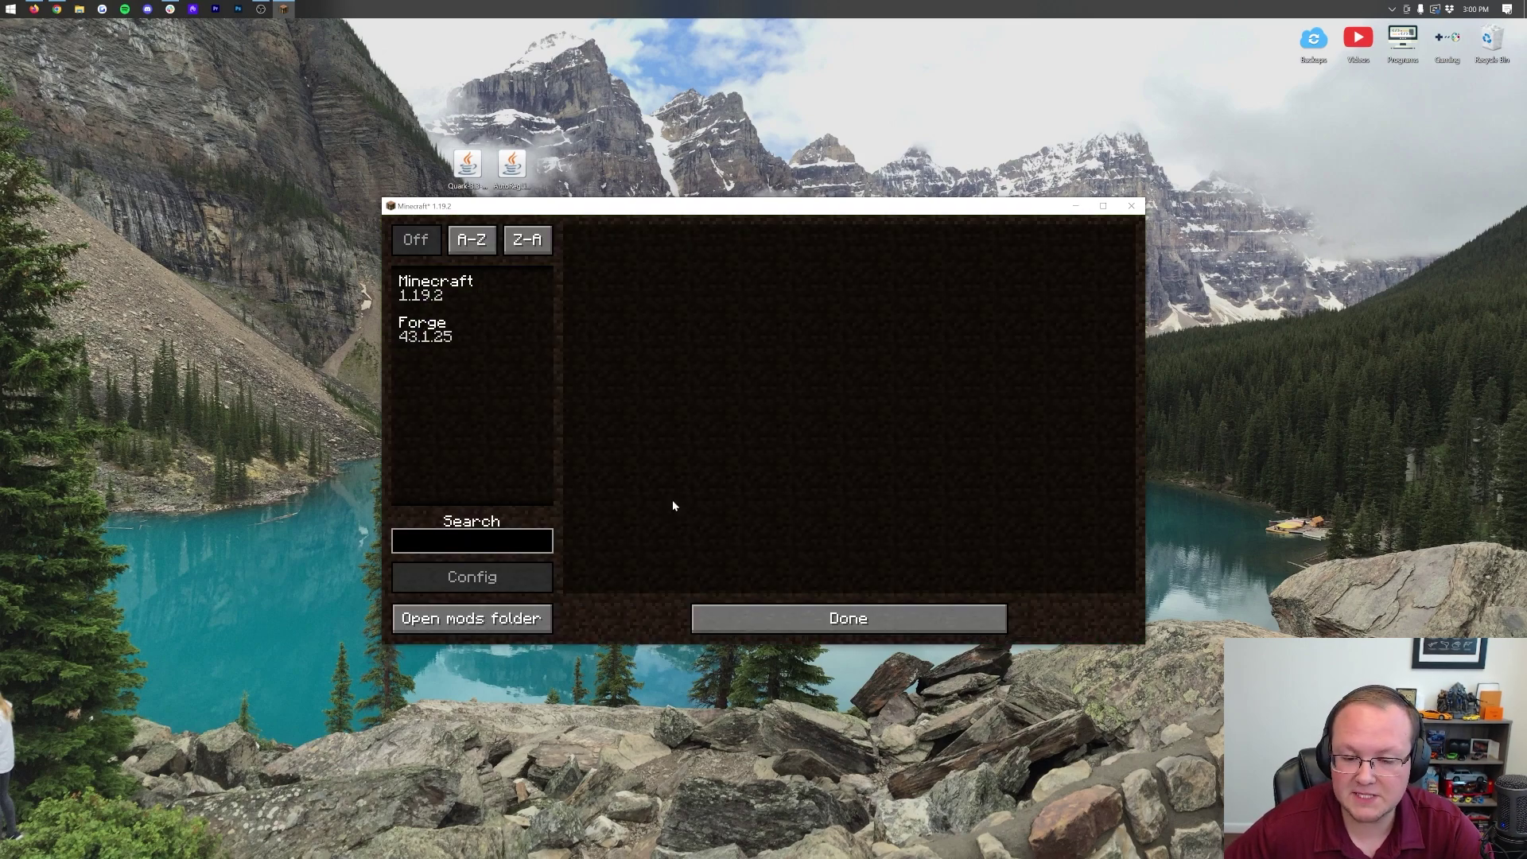
pyautogui.click(438, 625)
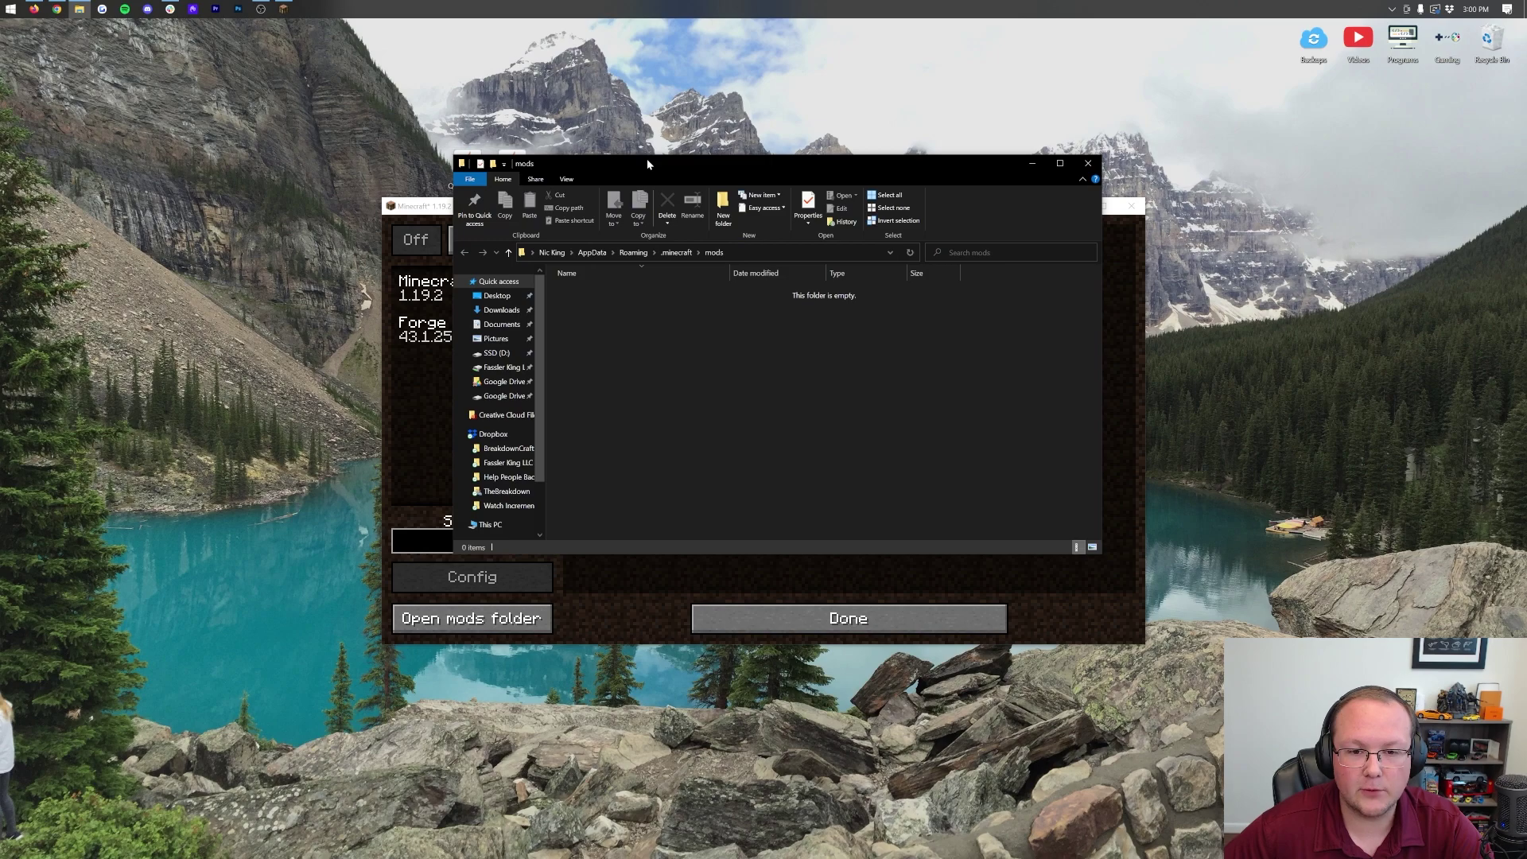
# Step: Move Quark-3.3-371.jar and AutoRegLib-1.8-54.jar from the desktop into the mods folder, close the folder and quit the game
pyautogui.moveTo(648, 163); pyautogui.dragTo(644, 209)
pyautogui.moveTo(610, 152); pyautogui.dragTo(475, 167)
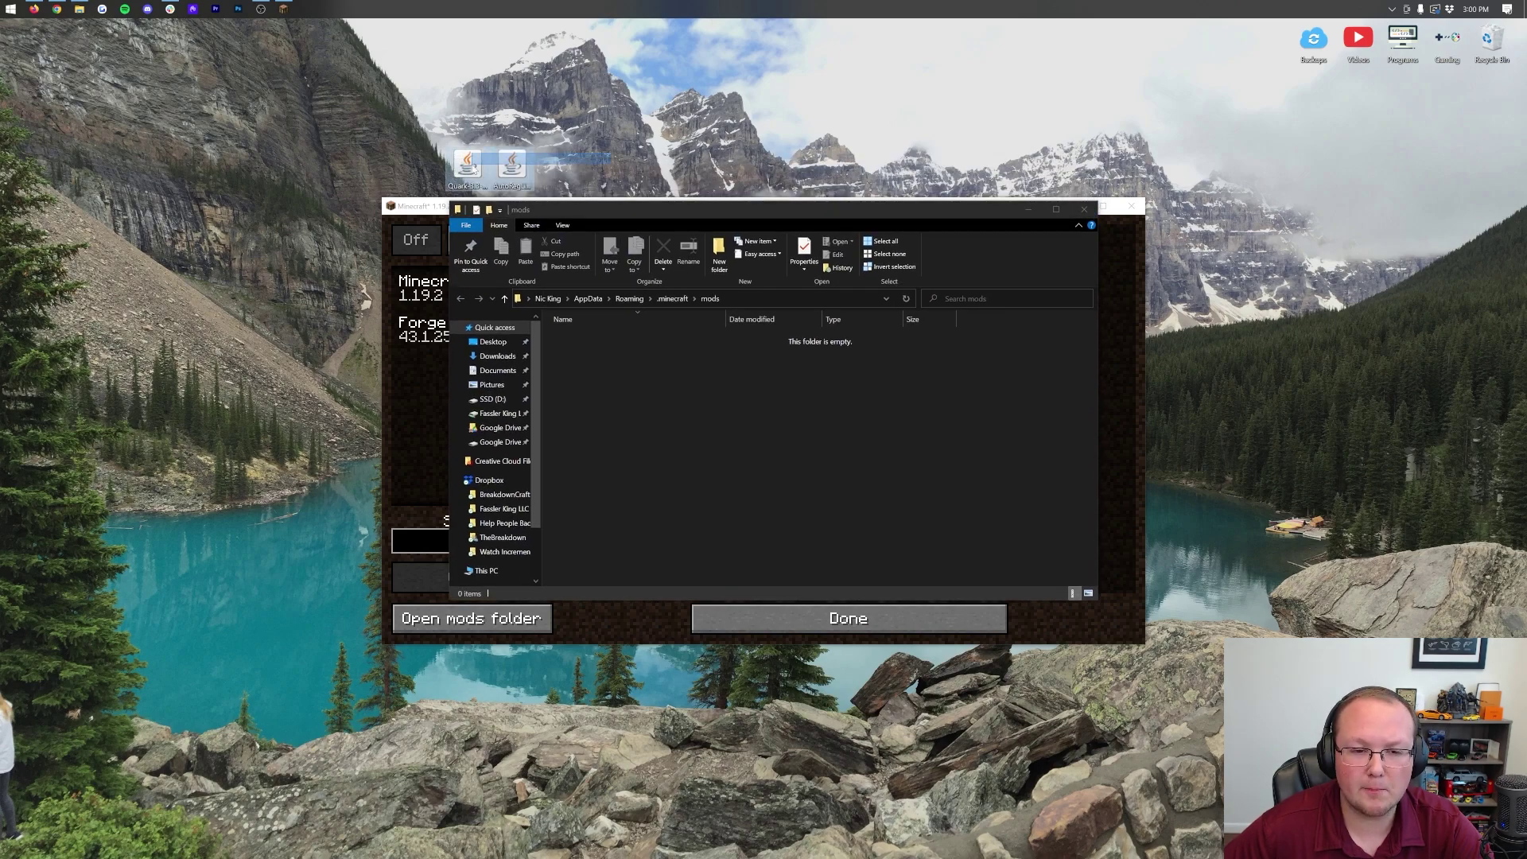
pyautogui.moveTo(572, 139); pyautogui.dragTo(770, 413)
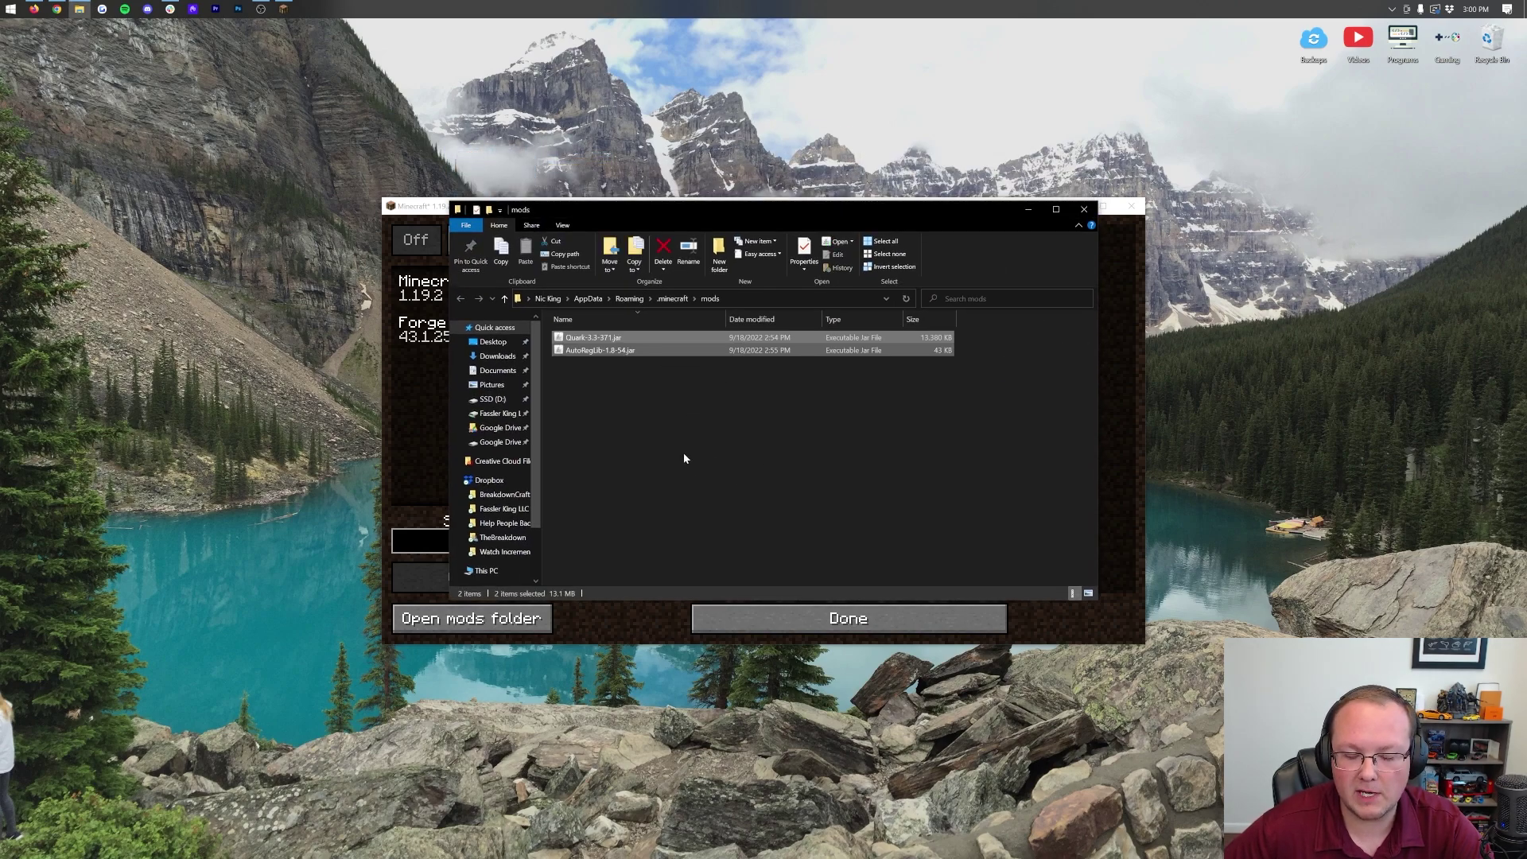
pyautogui.click(1085, 209)
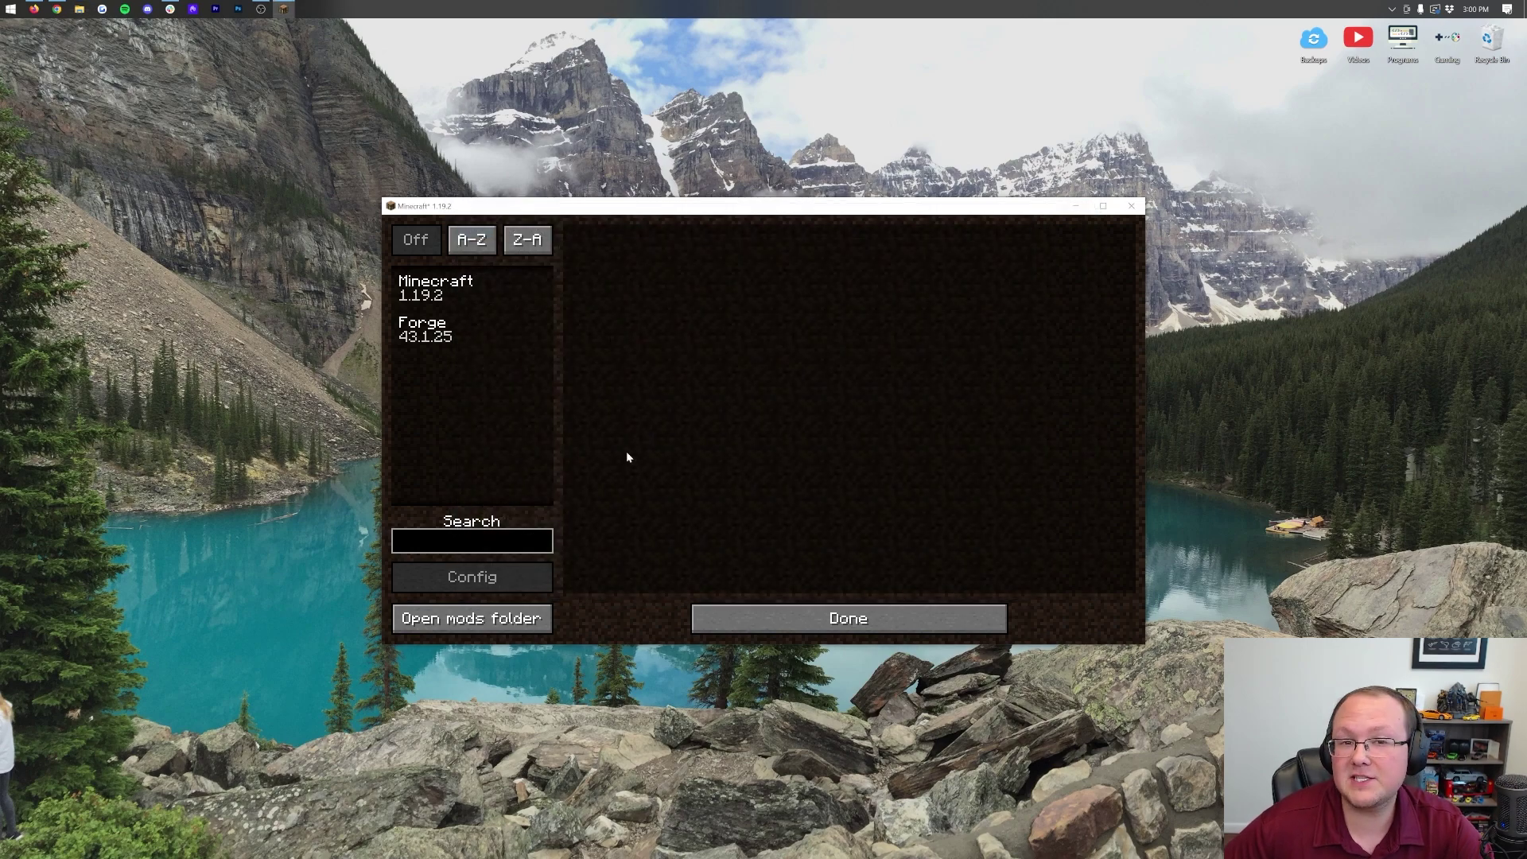
pyautogui.click(778, 619)
pyautogui.click(808, 552)
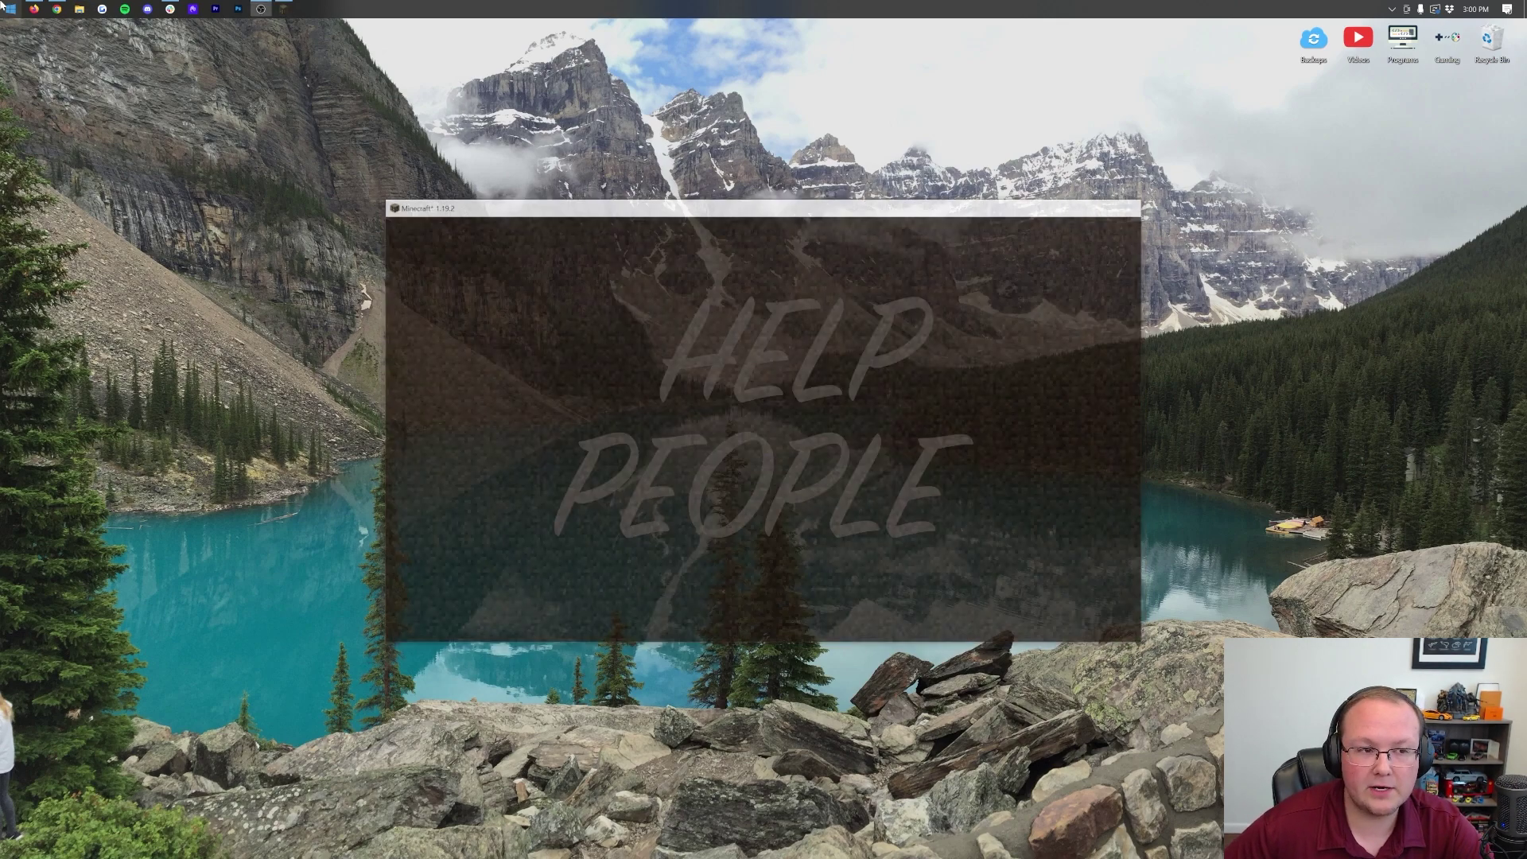
# Step: Reopen the Minecraft Launcher and launch Java Edition with the Quark Mod installation, accepting the modified-game notice
pyautogui.click(4, 7)
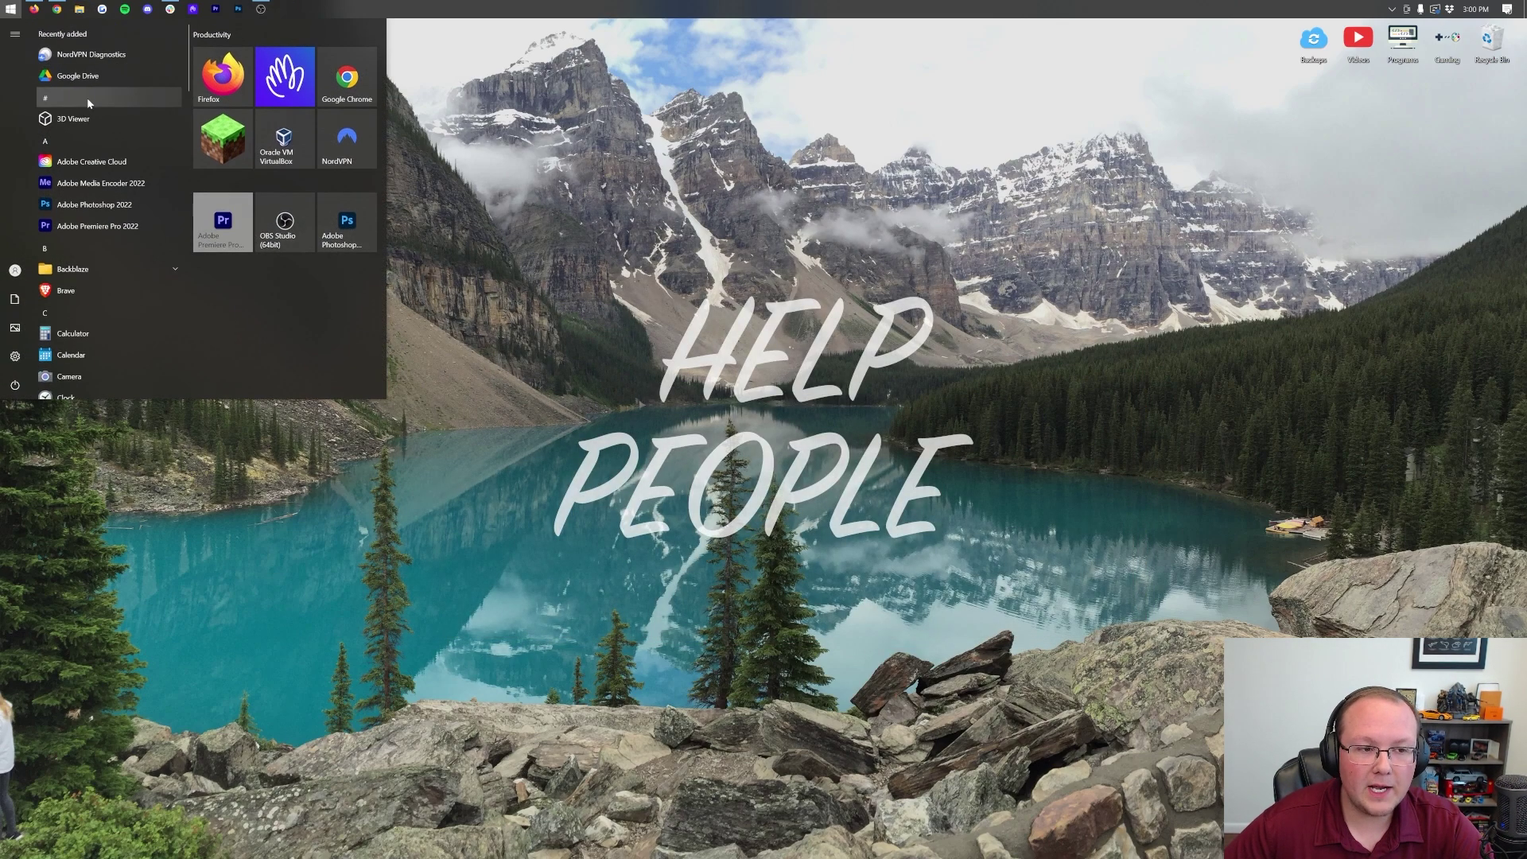
pyautogui.click(213, 165)
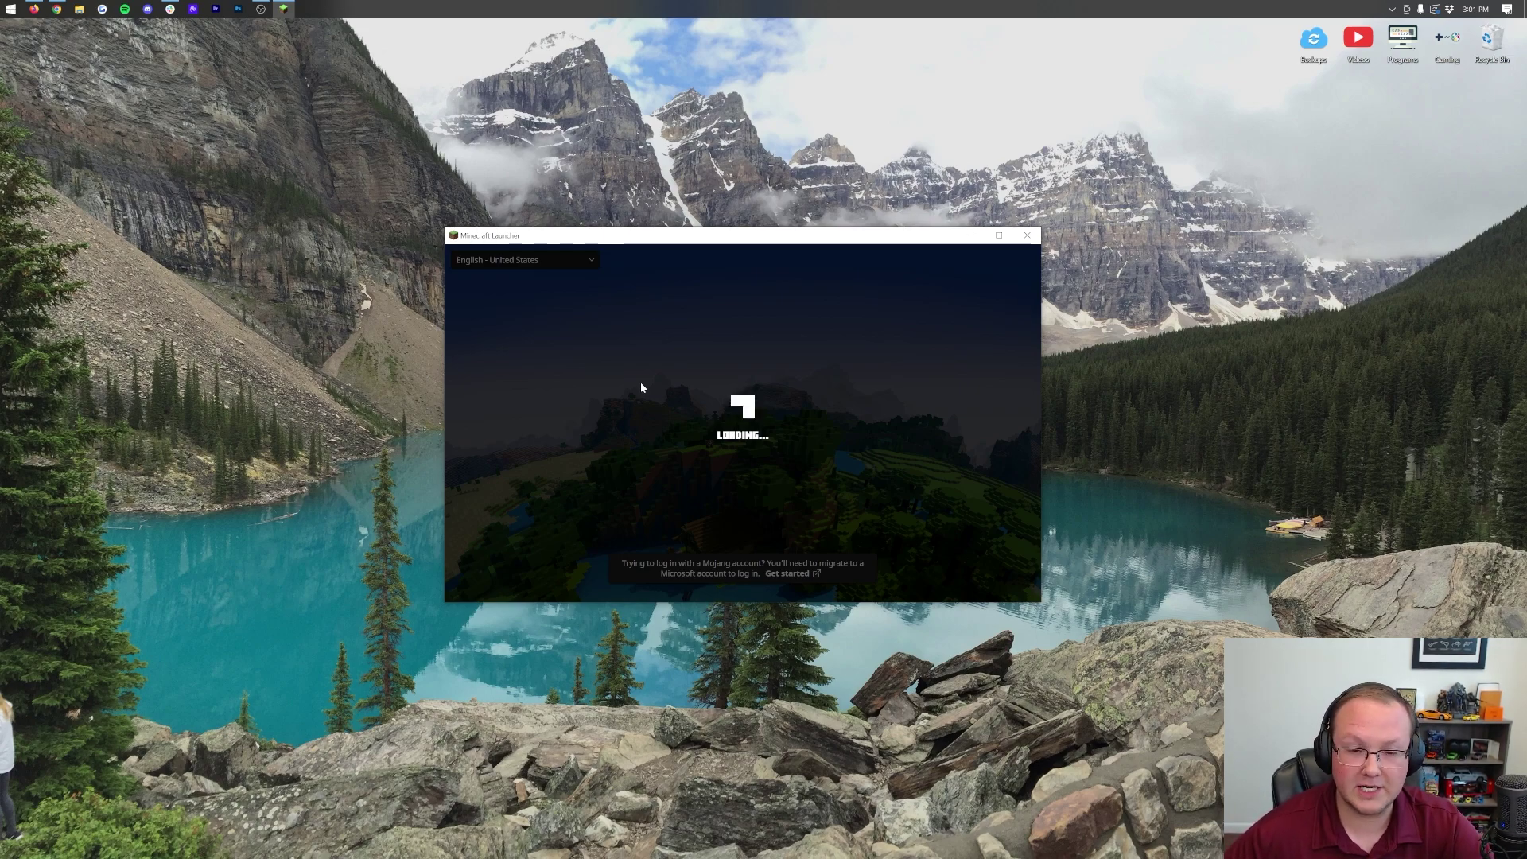
pyautogui.click(629, 527)
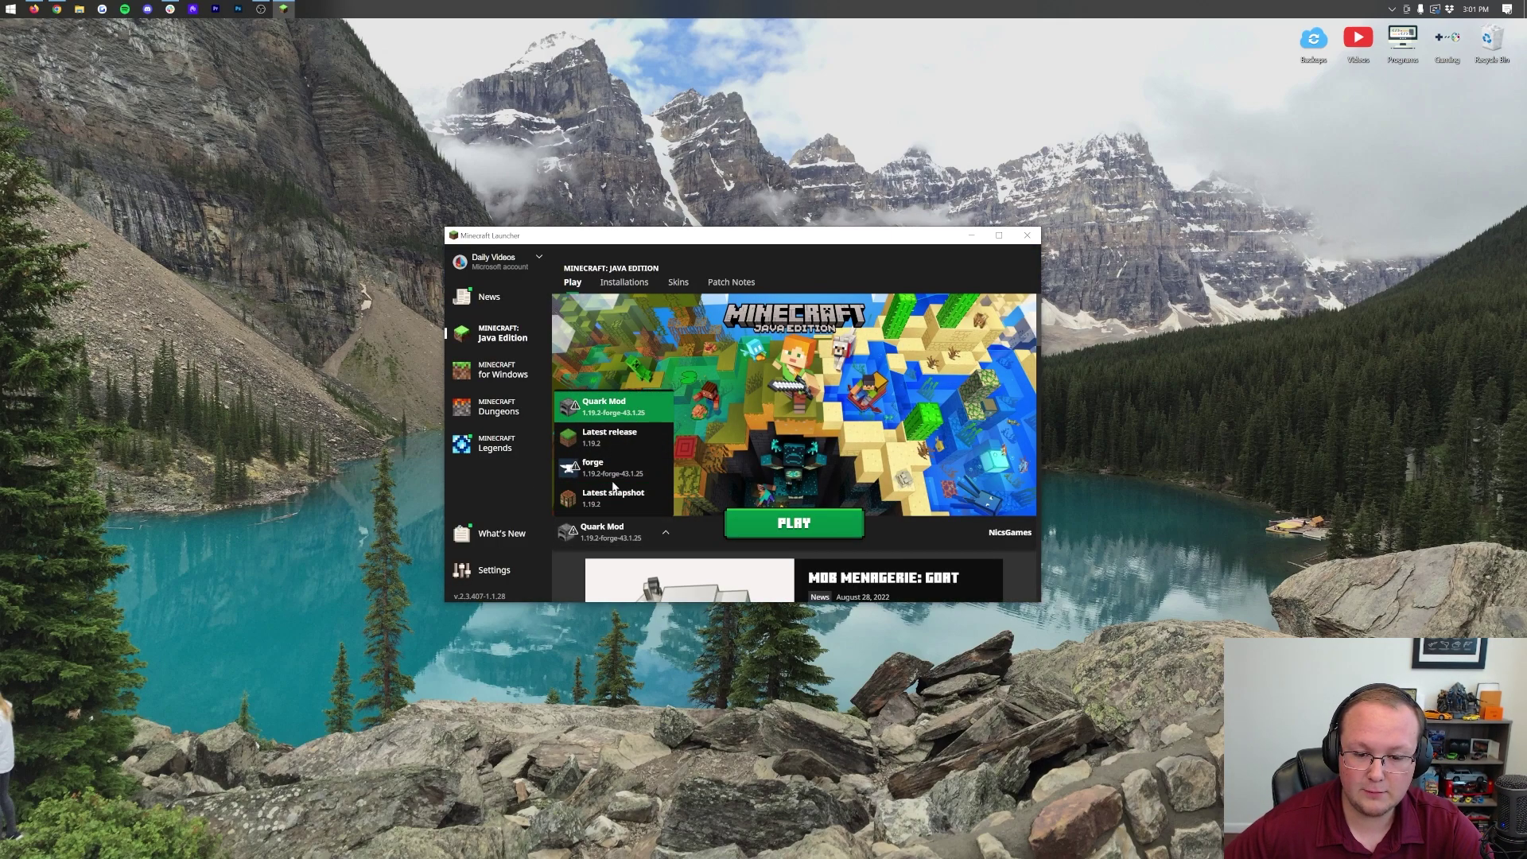
pyautogui.click(613, 469)
pyautogui.click(623, 534)
pyautogui.click(613, 404)
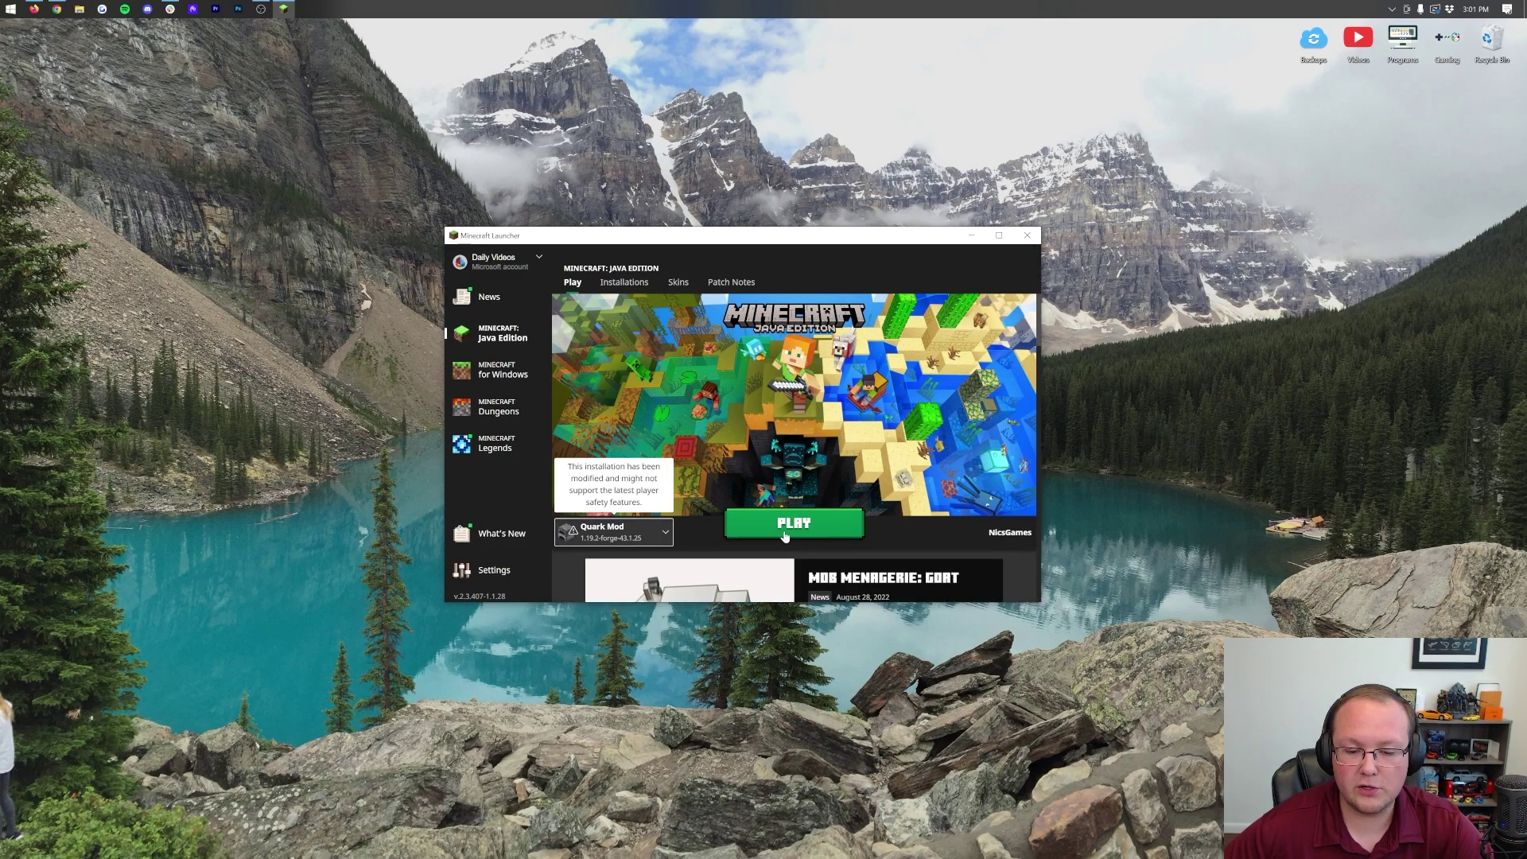
pyautogui.click(785, 528)
pyautogui.click(874, 485)
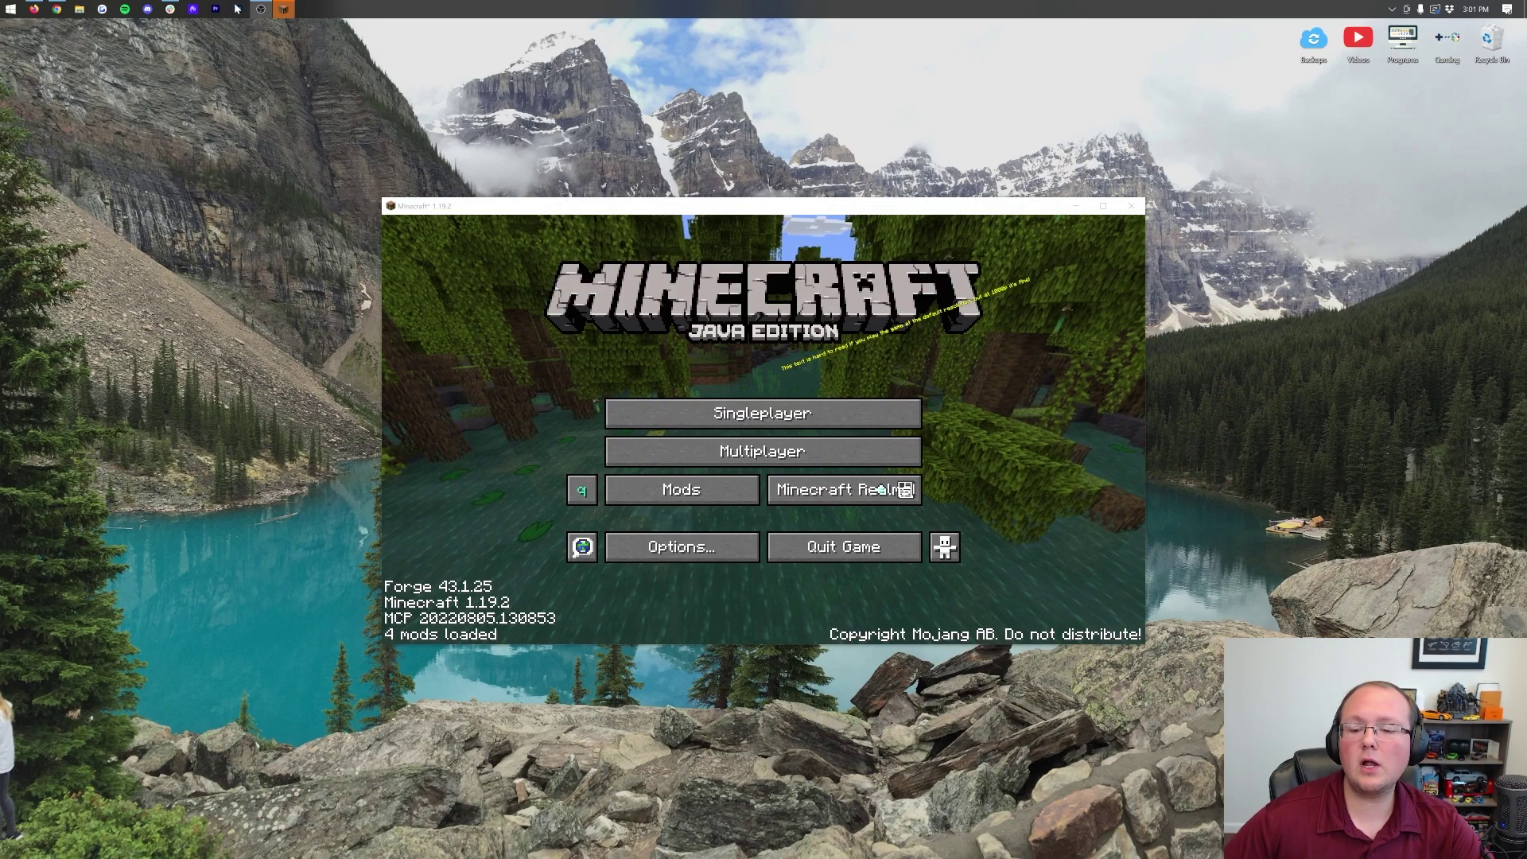
# Step: Check the Forge, AutoRegLib and Quark entries in the game's mod list and return to the title screen
pyautogui.click(675, 494)
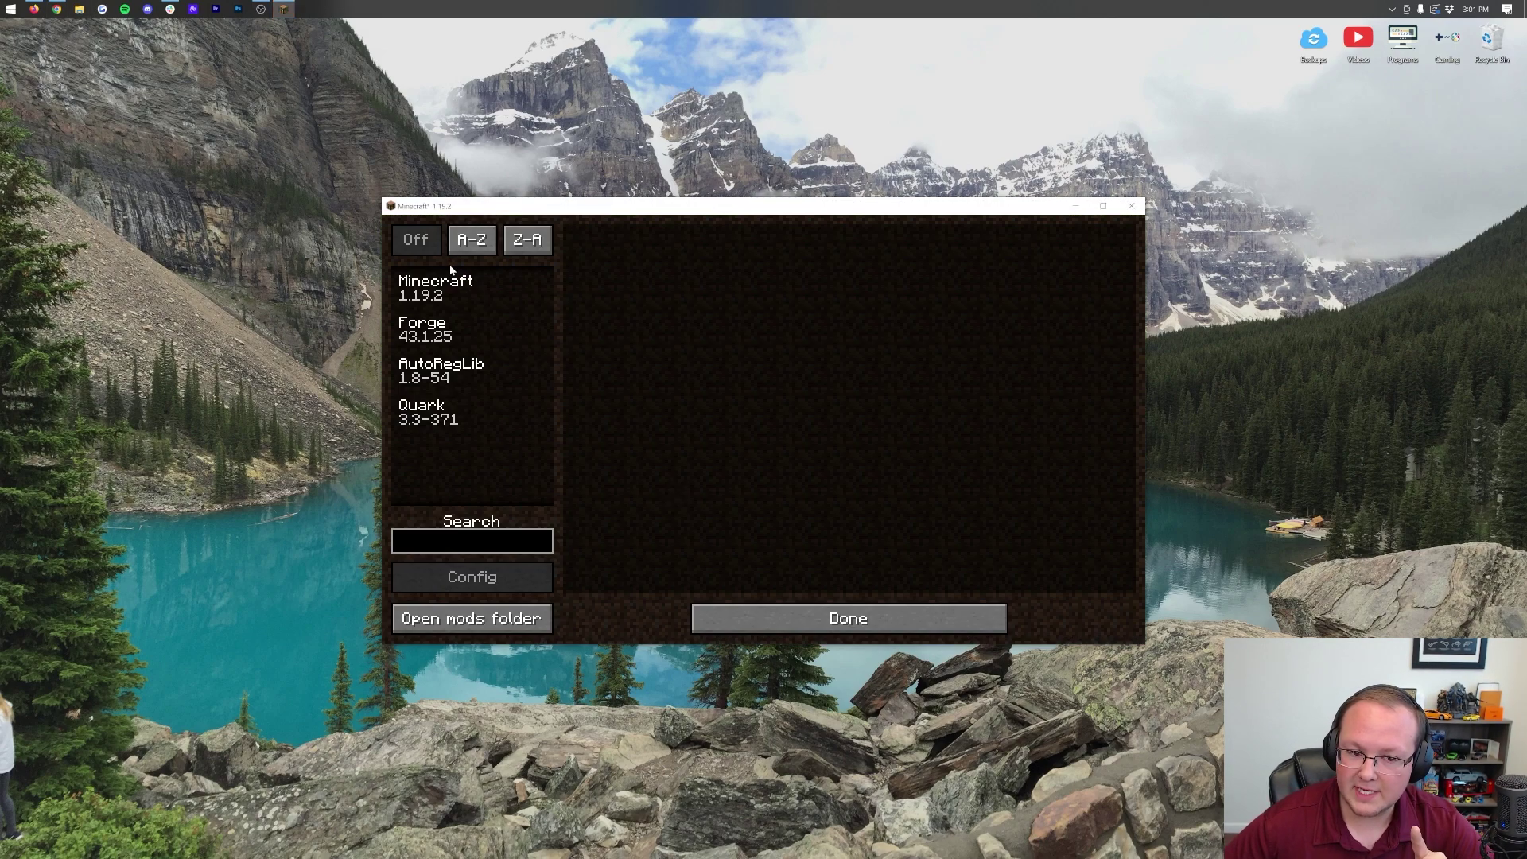
pyautogui.click(425, 334)
pyautogui.click(441, 371)
pyautogui.click(446, 413)
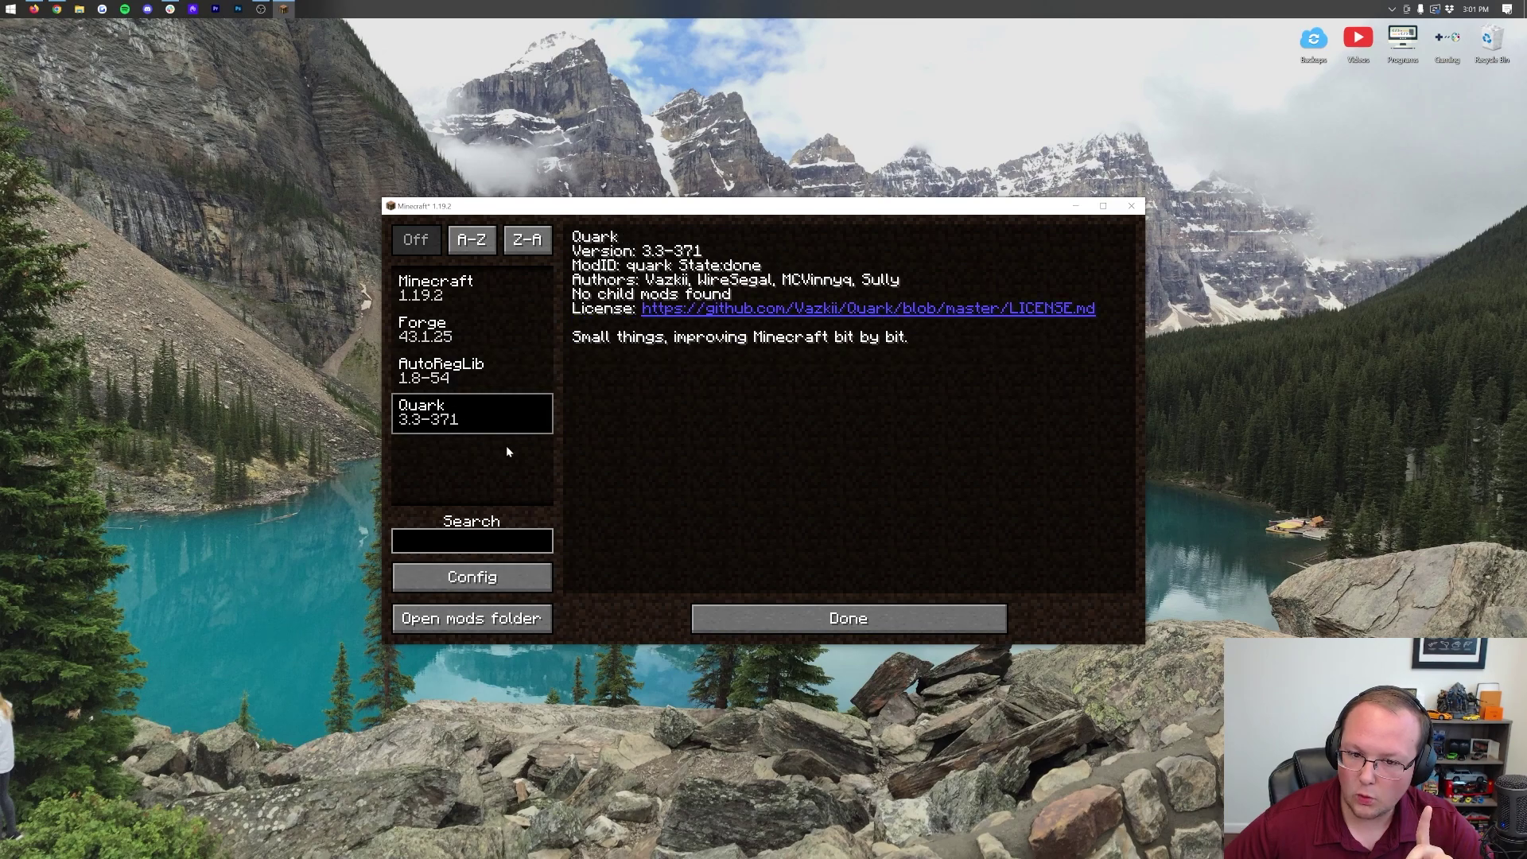
pyautogui.click(799, 625)
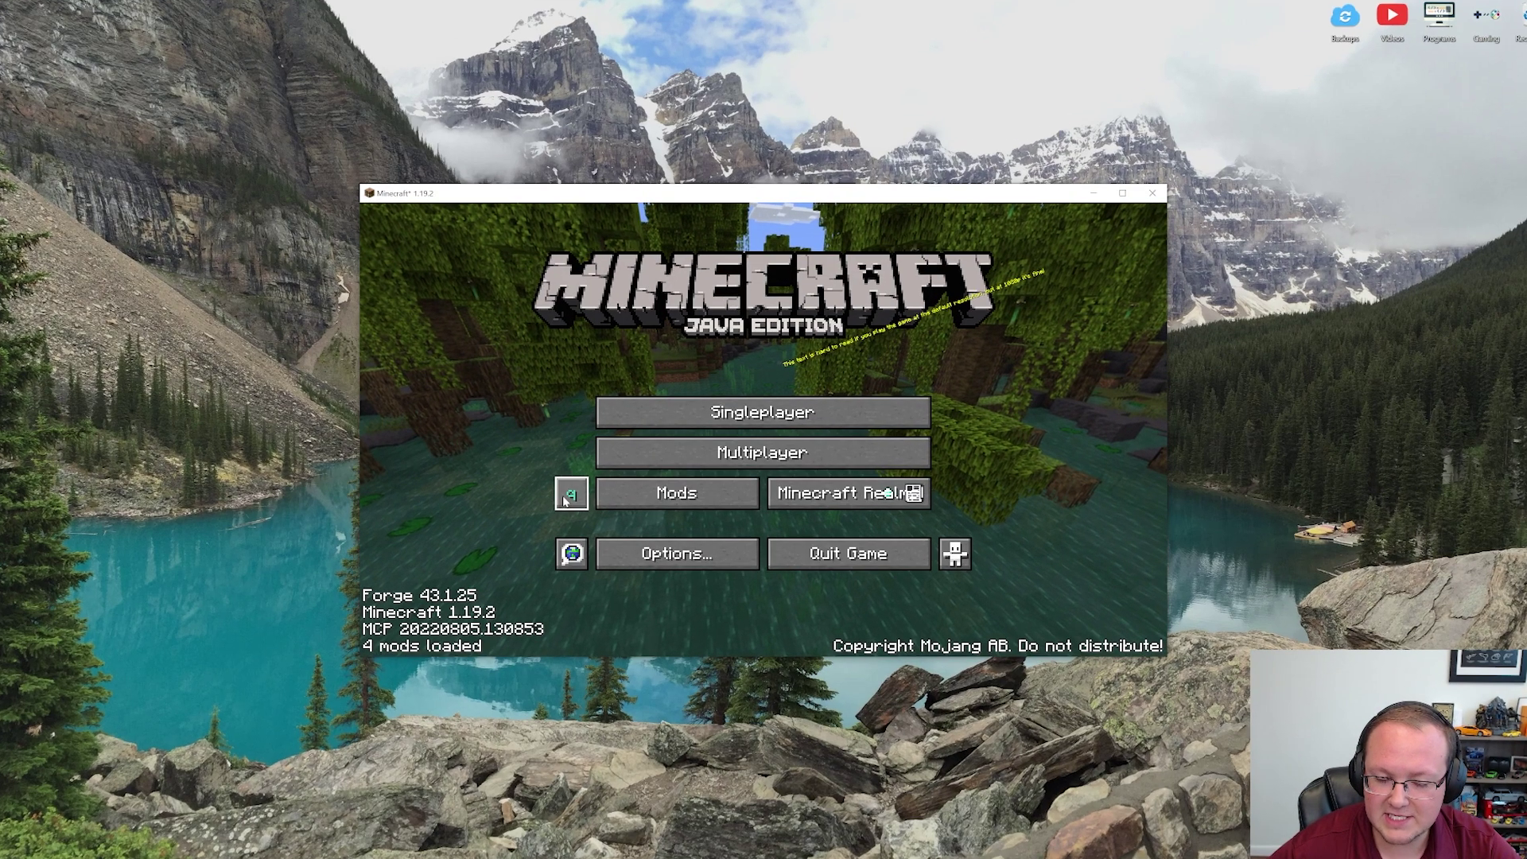
# Step: Open Quark's configuration, try turning off the Automation, Tools, Tweaks and World categories, and turn them all back on
pyautogui.click(570, 494)
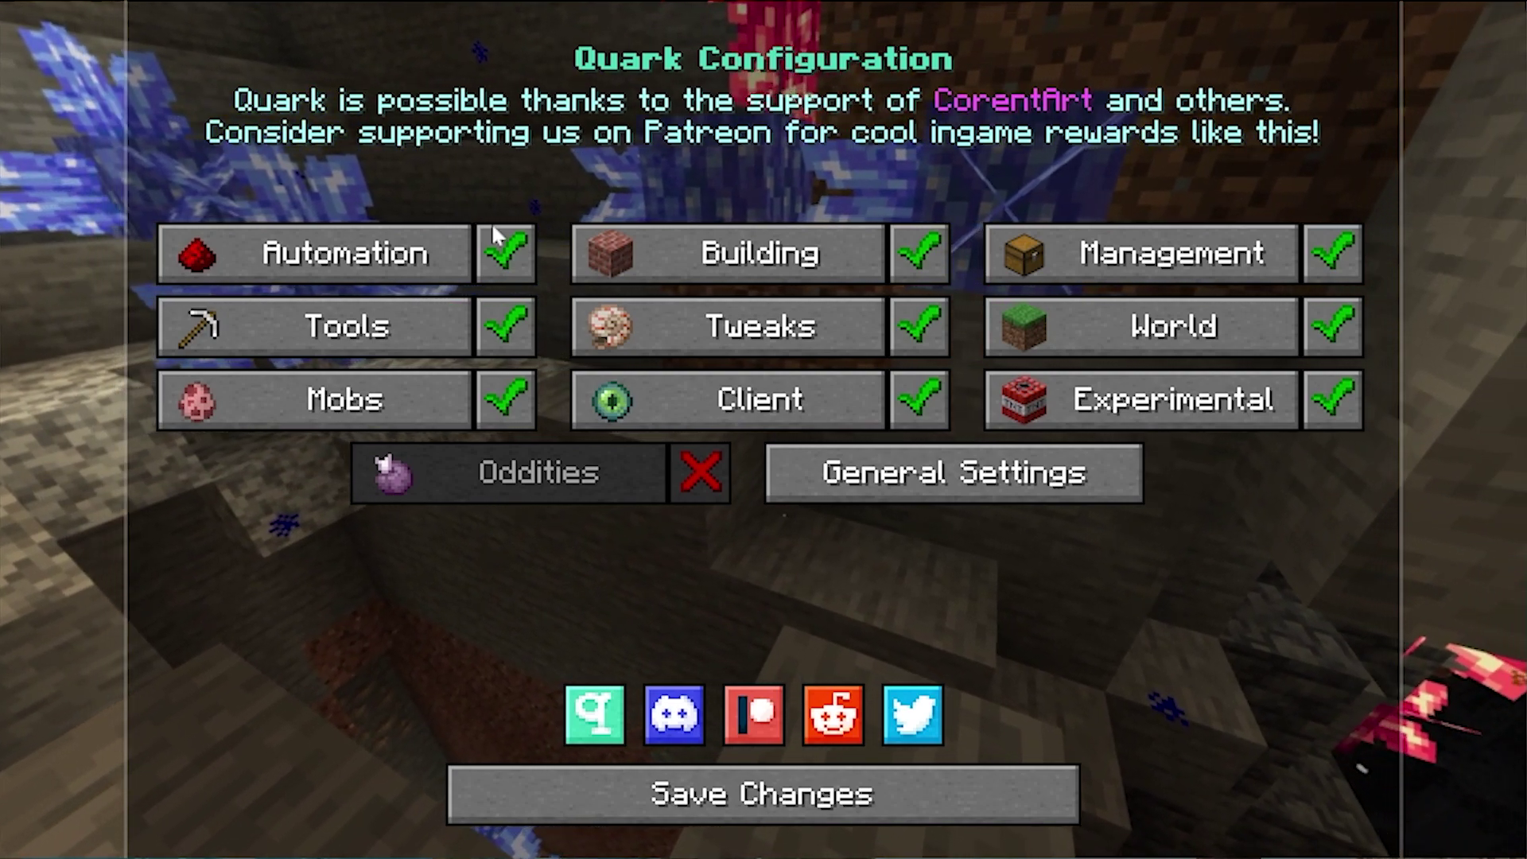
pyautogui.click(504, 250)
pyautogui.click(505, 251)
pyautogui.click(505, 321)
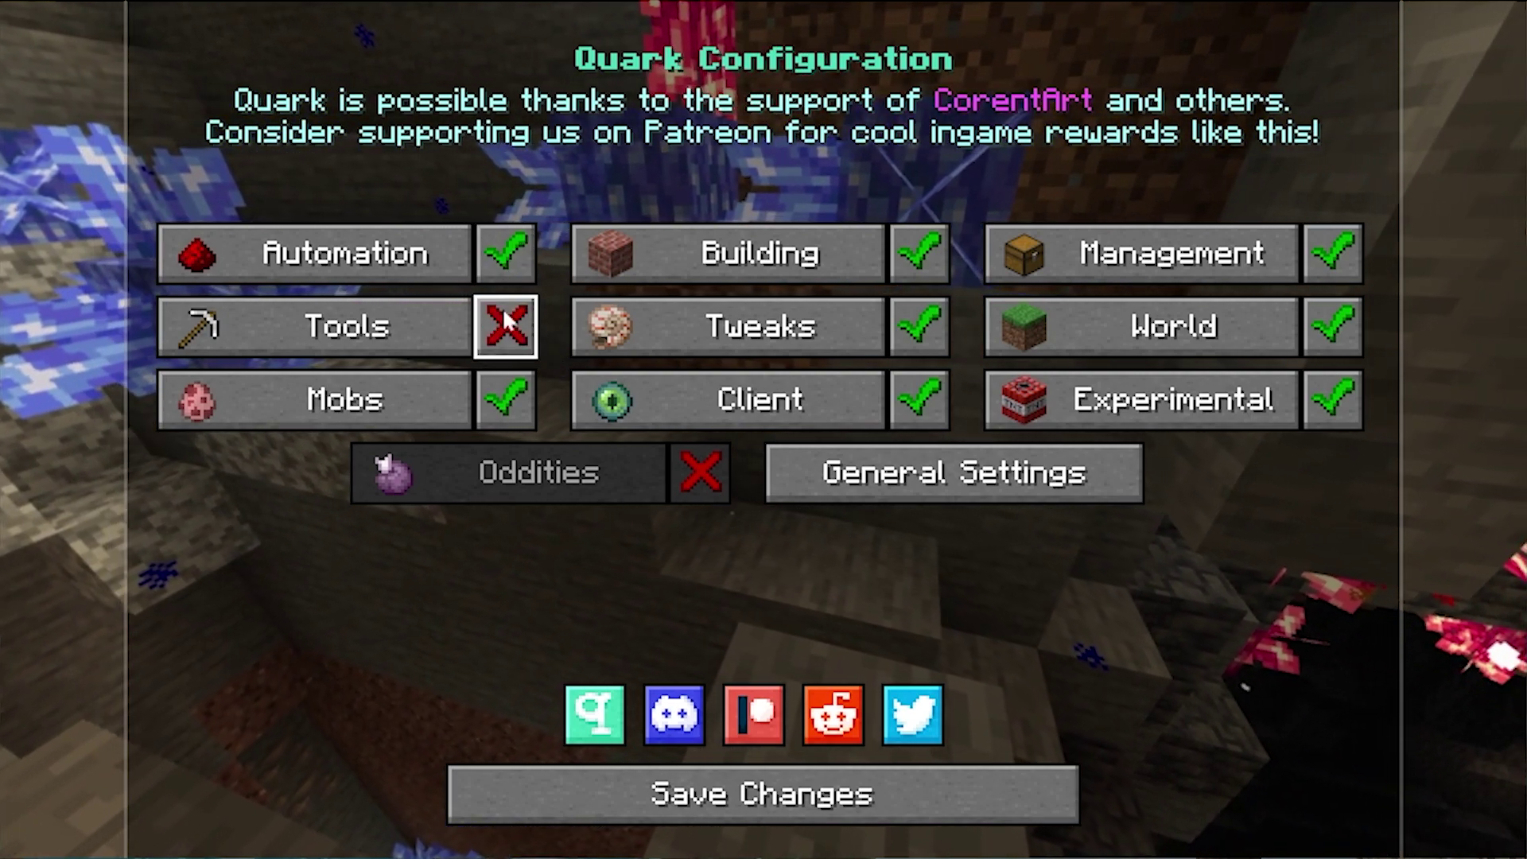
pyautogui.click(493, 251)
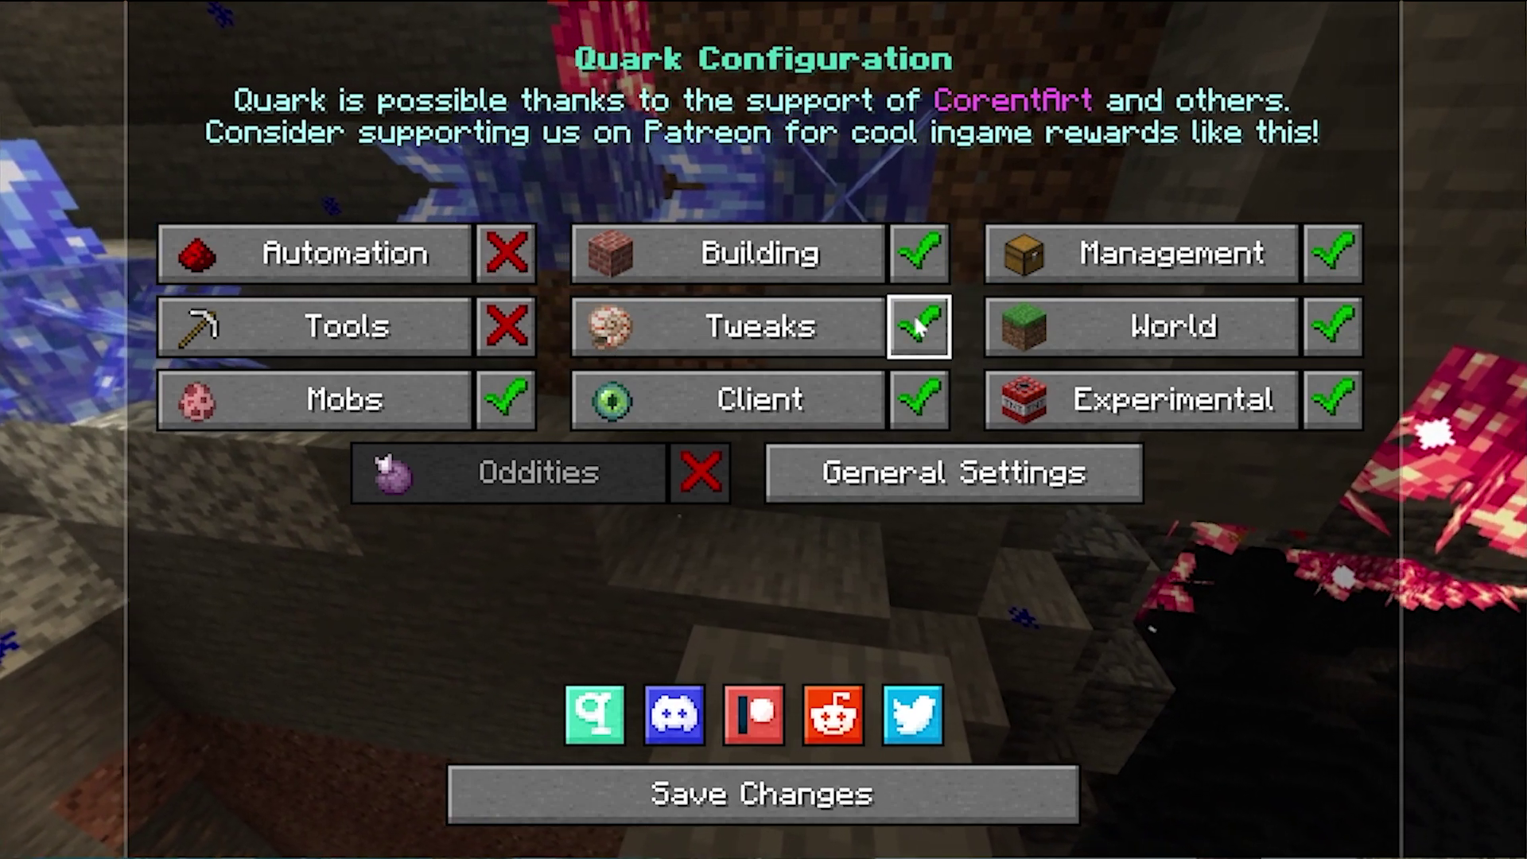
pyautogui.click(919, 326)
pyautogui.click(1320, 338)
pyautogui.click(1330, 350)
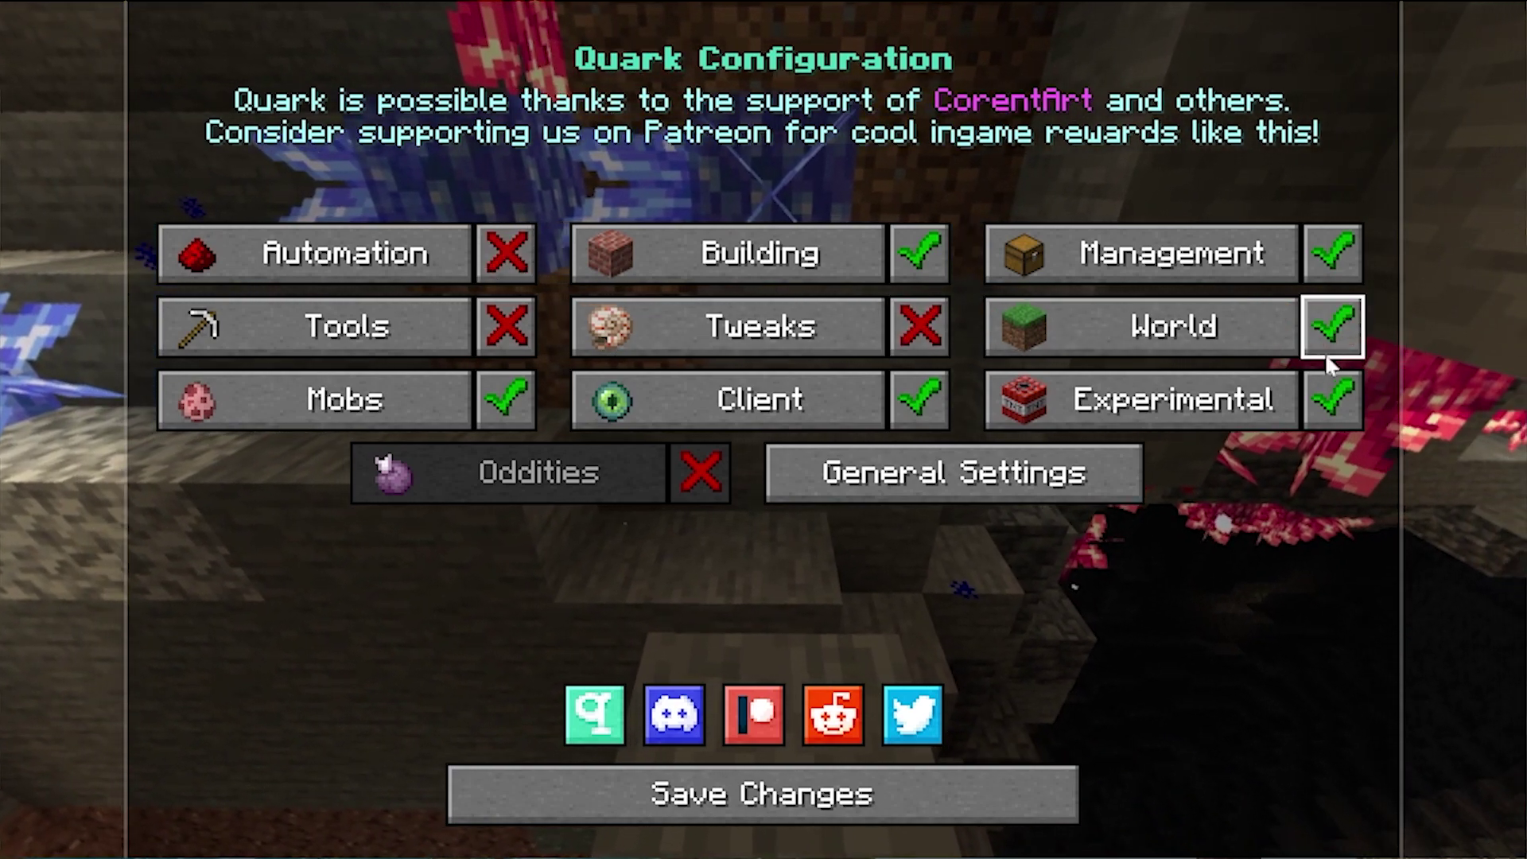
pyautogui.click(919, 326)
pyautogui.click(505, 326)
pyautogui.click(506, 252)
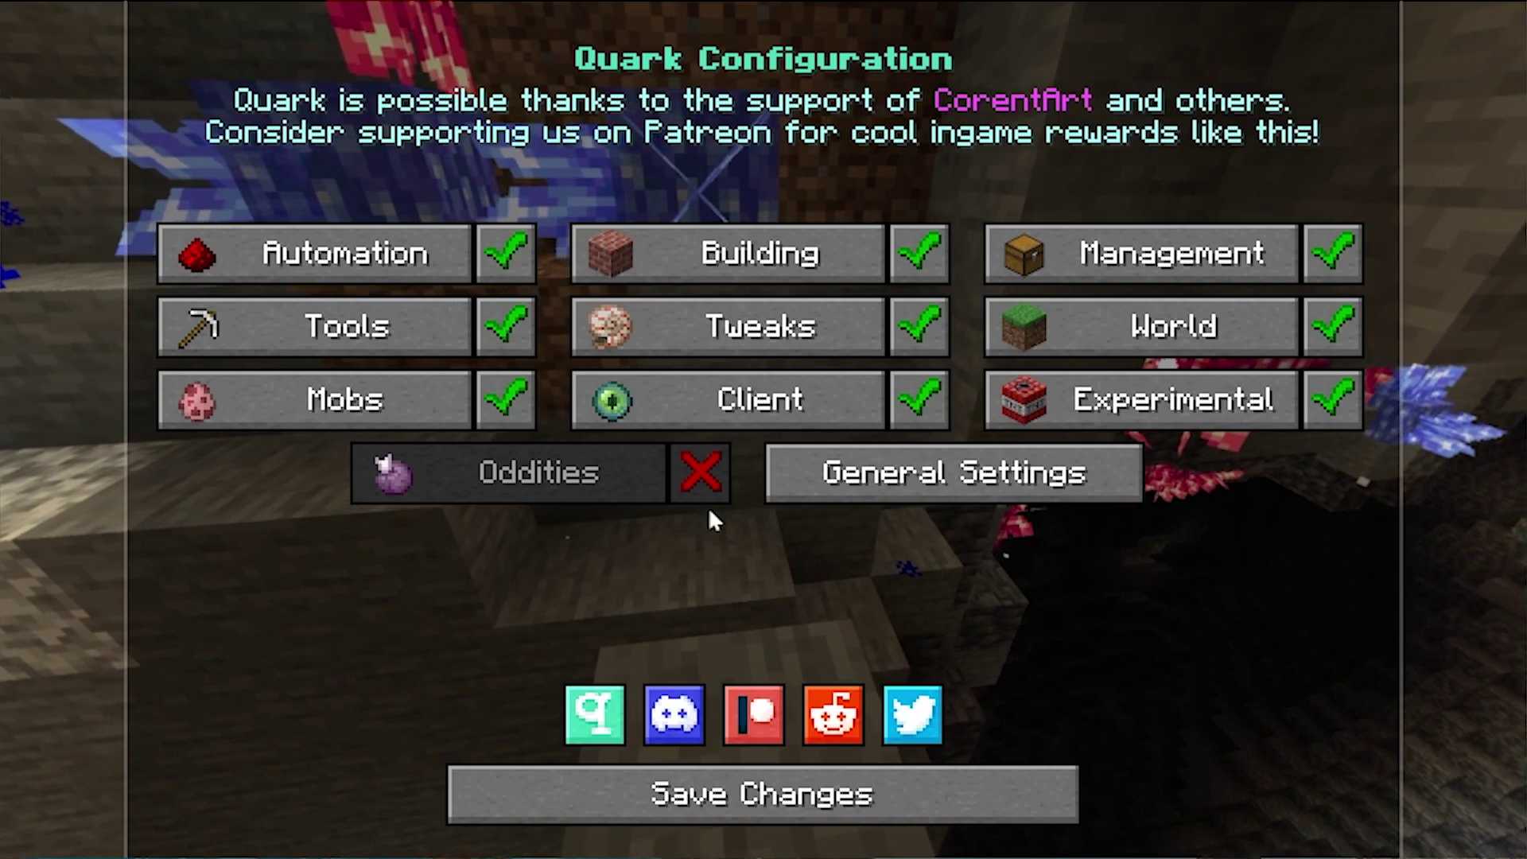
# Step: Check the Oddities category's requirement, review Quark's general settings and return to the title screen
pyautogui.moveTo(490, 482)
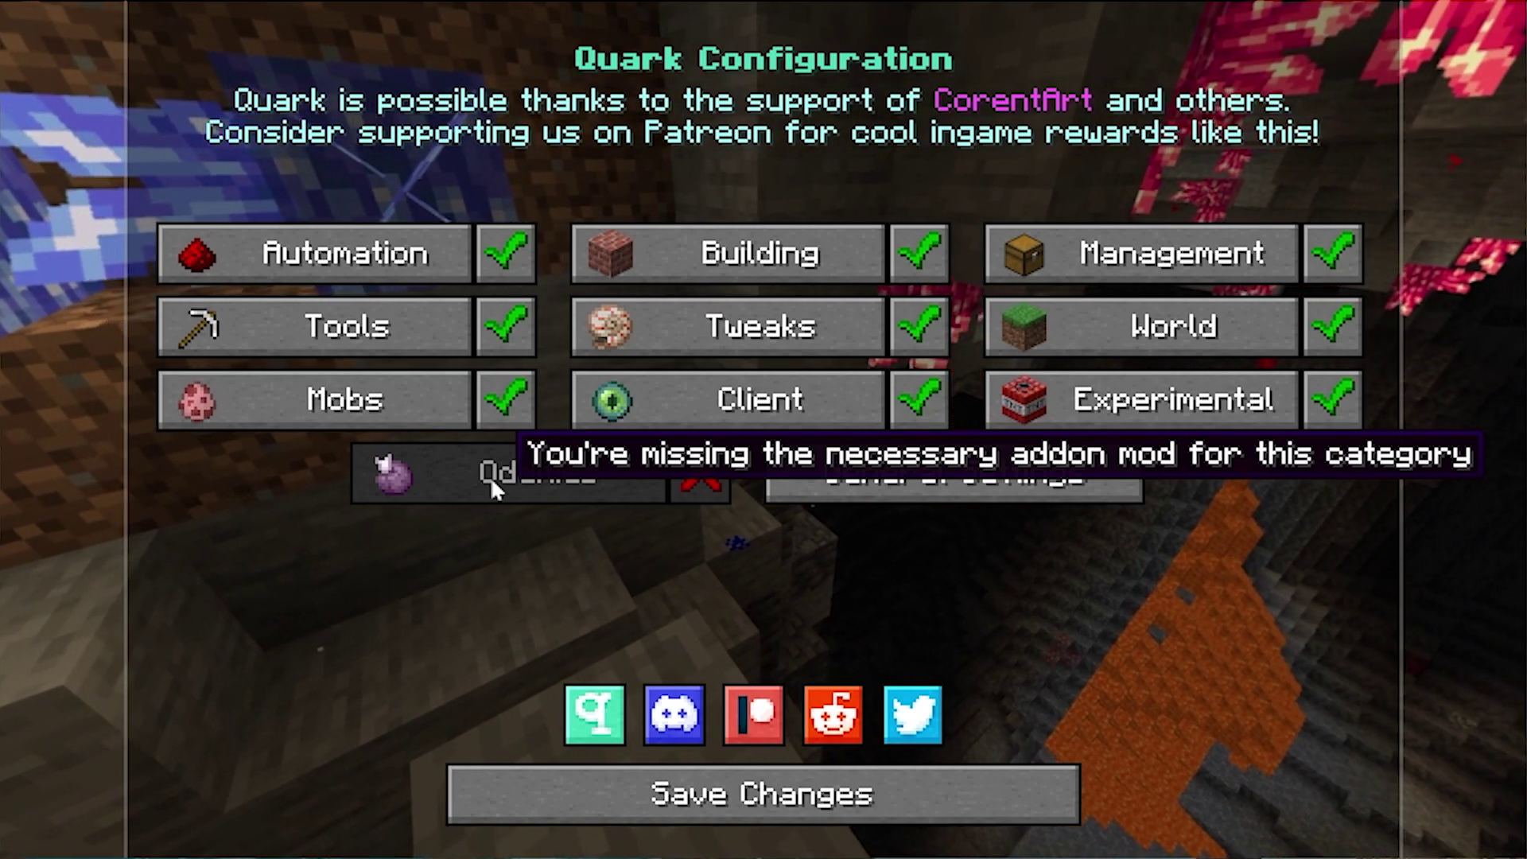
pyautogui.click(838, 495)
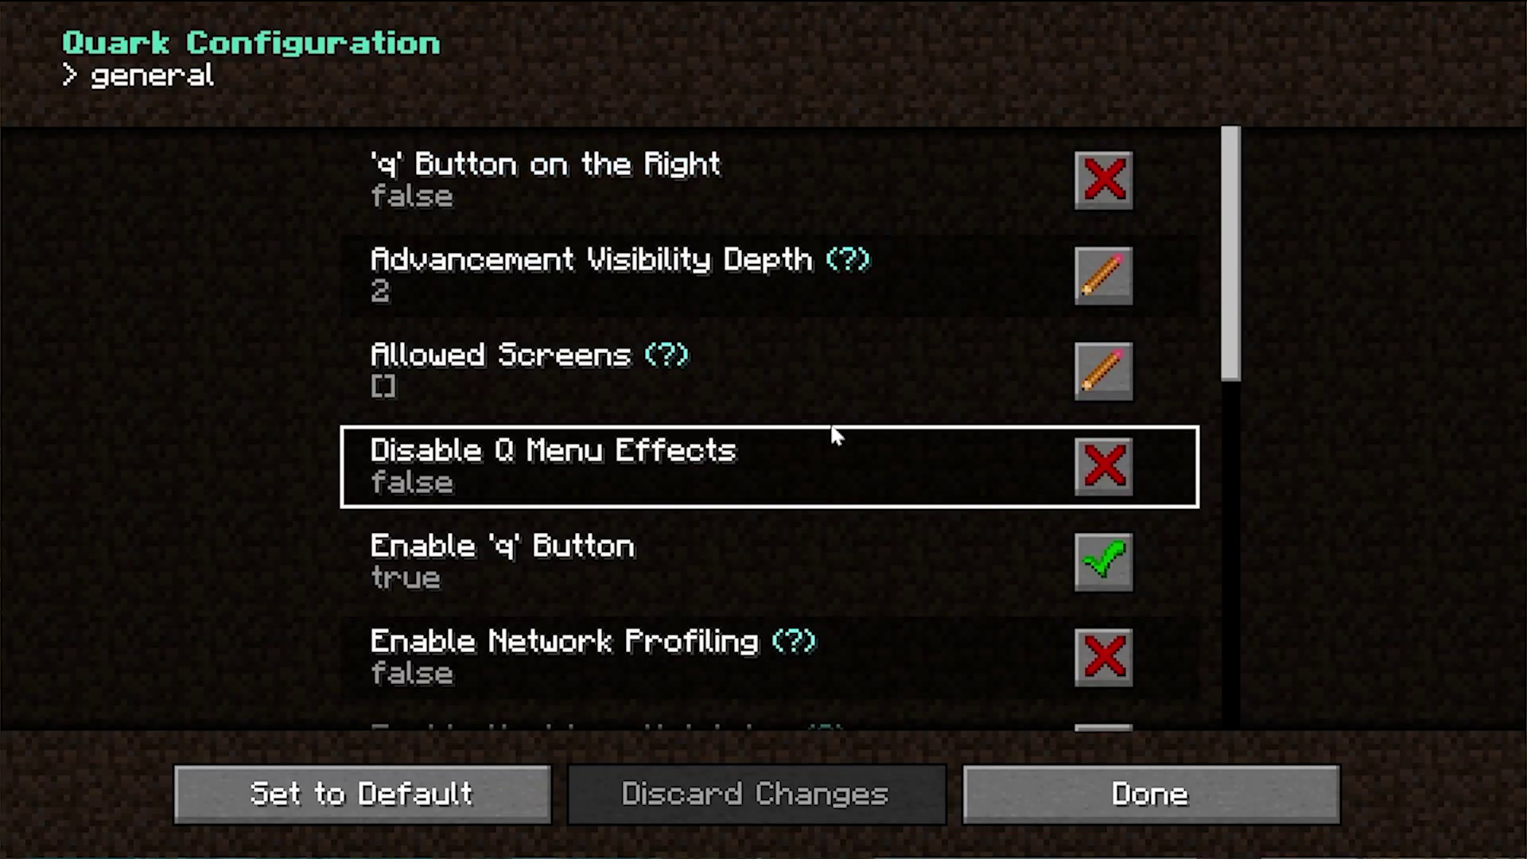
pyautogui.scroll(-6, 818, 409)
pyautogui.scroll(6, 823, 409)
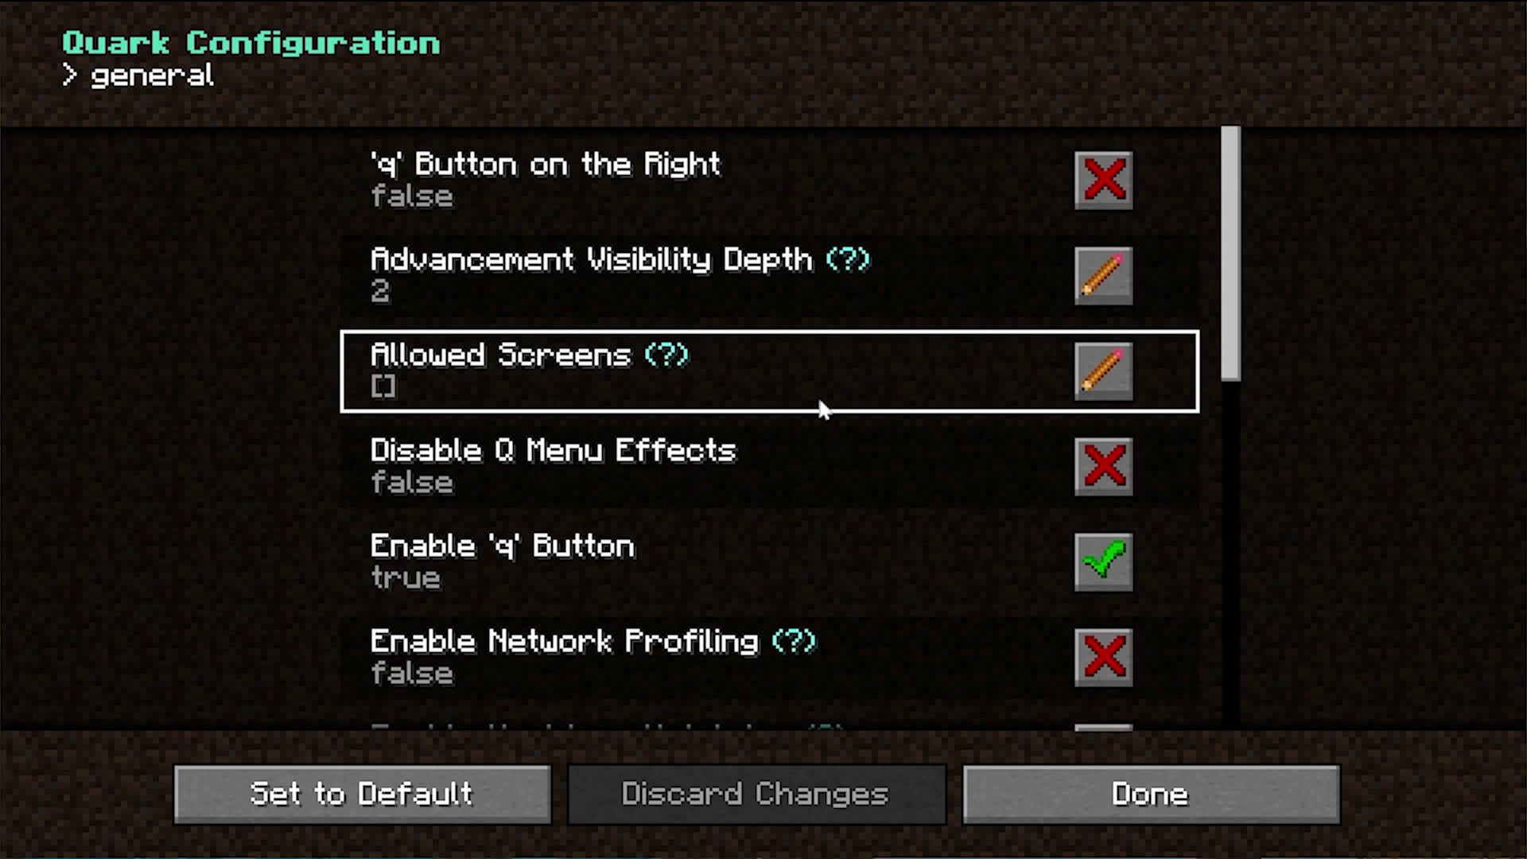
pyautogui.scroll(-18, 815, 407)
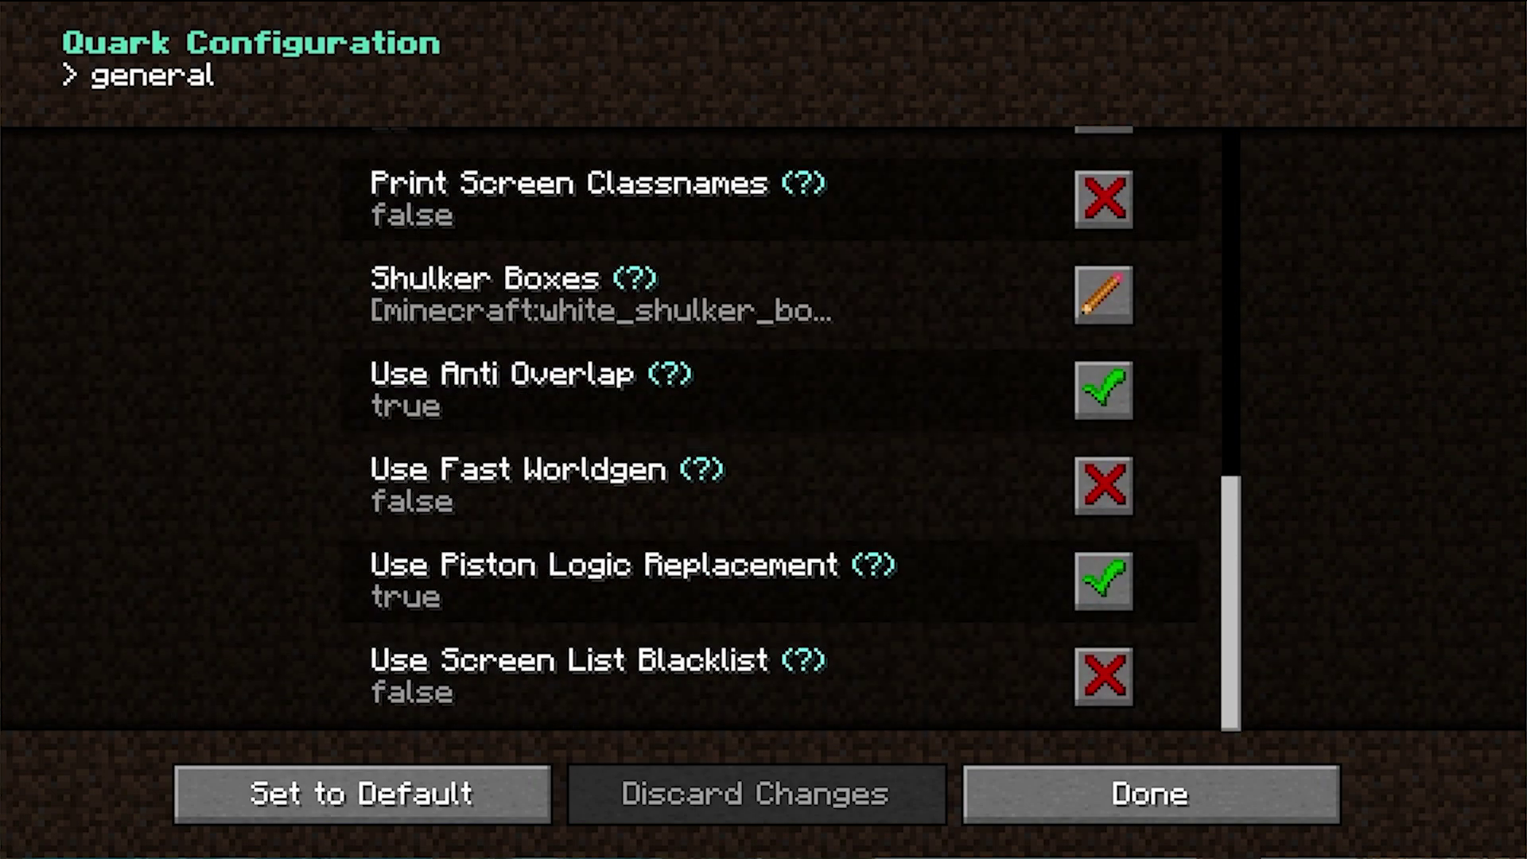
pyautogui.scroll(7, 668, 515)
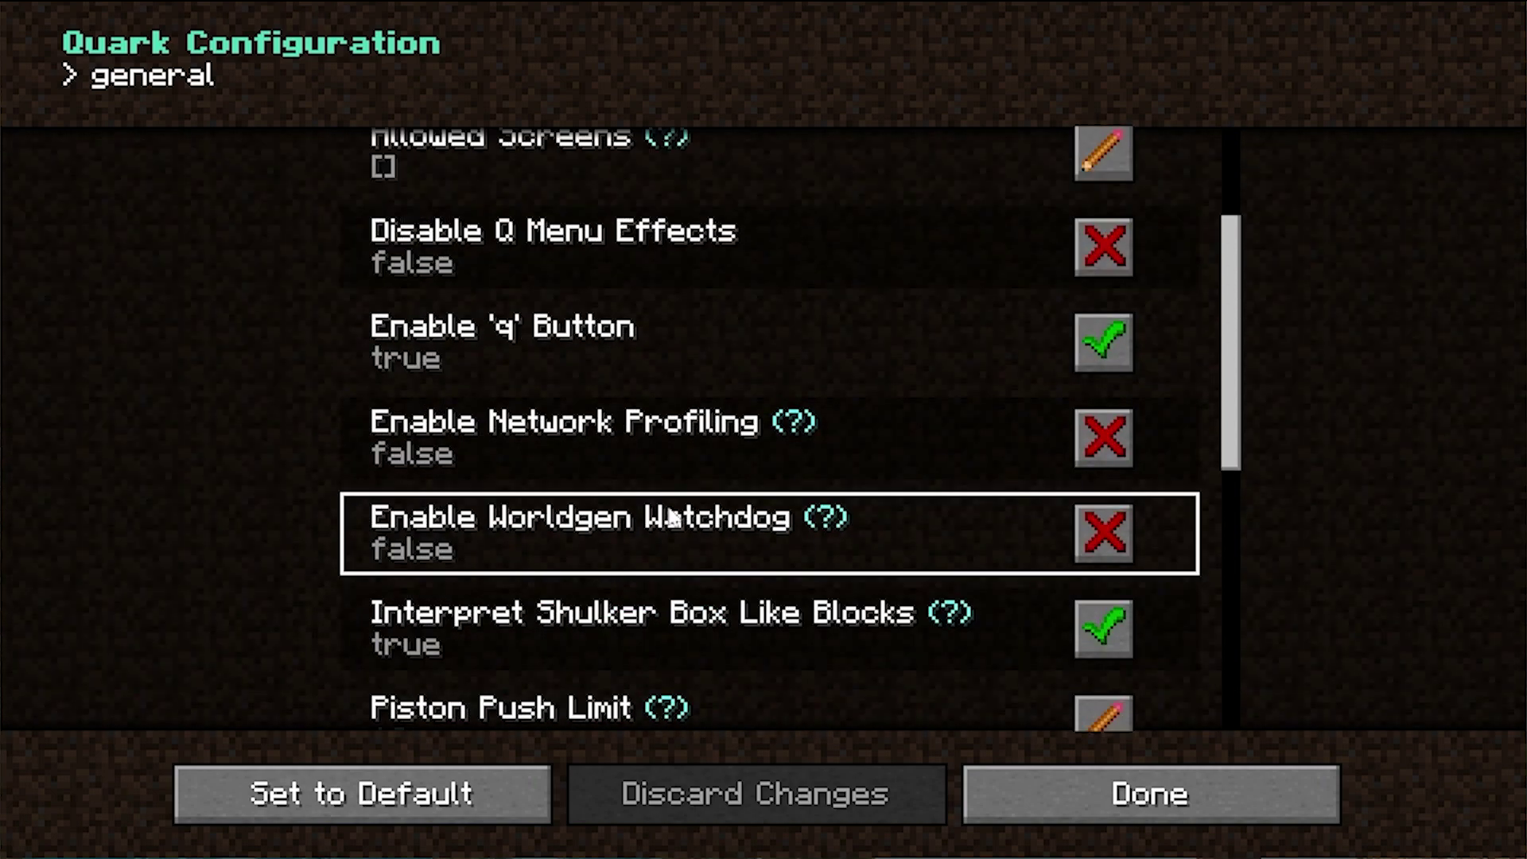
pyautogui.click(1013, 790)
pyautogui.click(1016, 789)
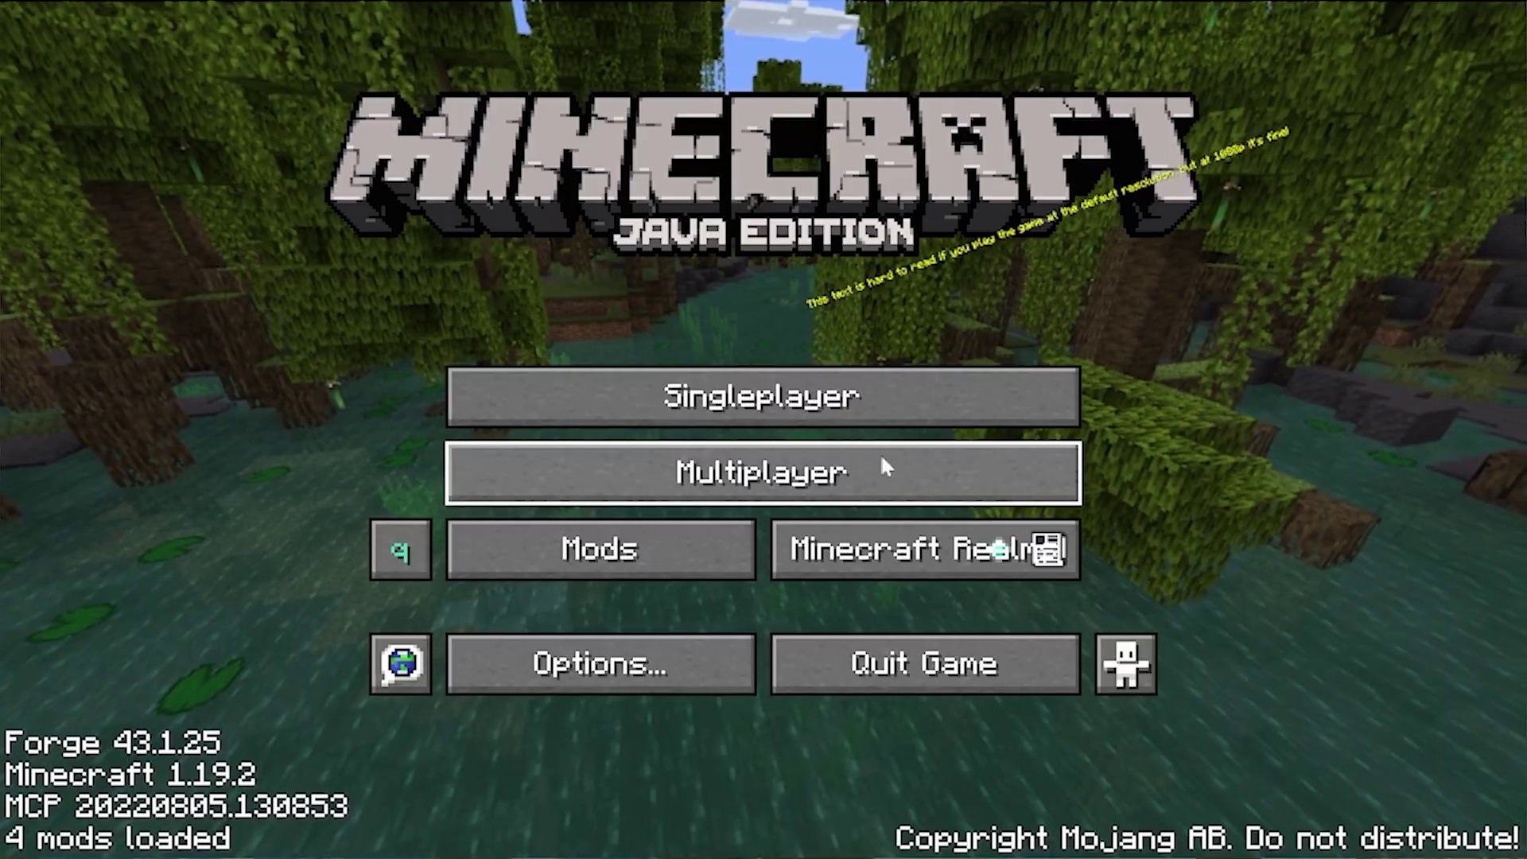
# Step: Create a new singleplayer world named Quark in Creative mode, accepting the experimental features warning
pyautogui.click(867, 398)
pyautogui.click(943, 740)
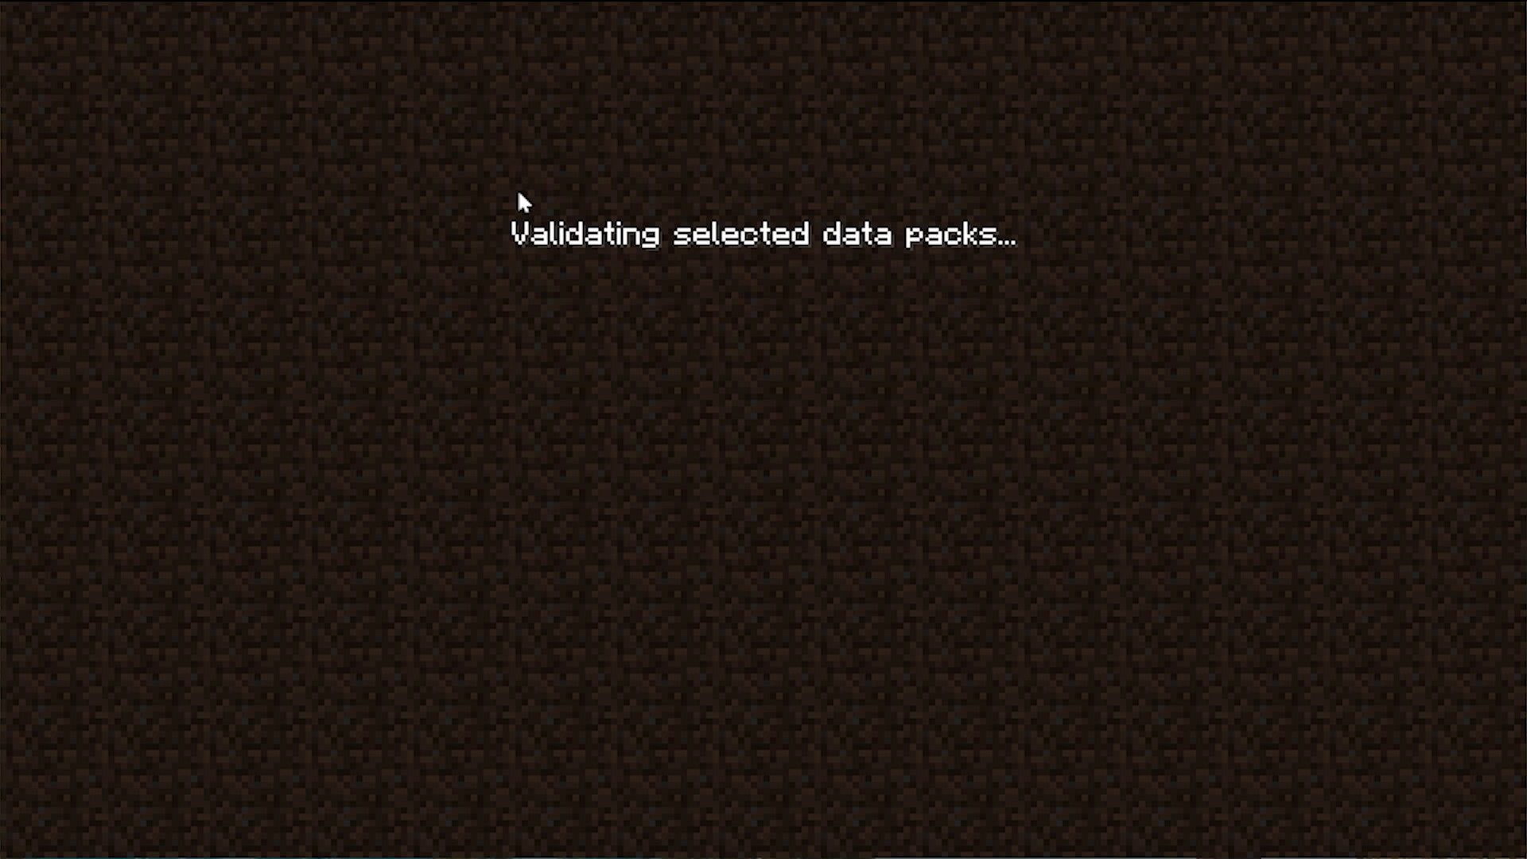
pyautogui.moveTo(456, 221); pyautogui.dragTo(622, 211)
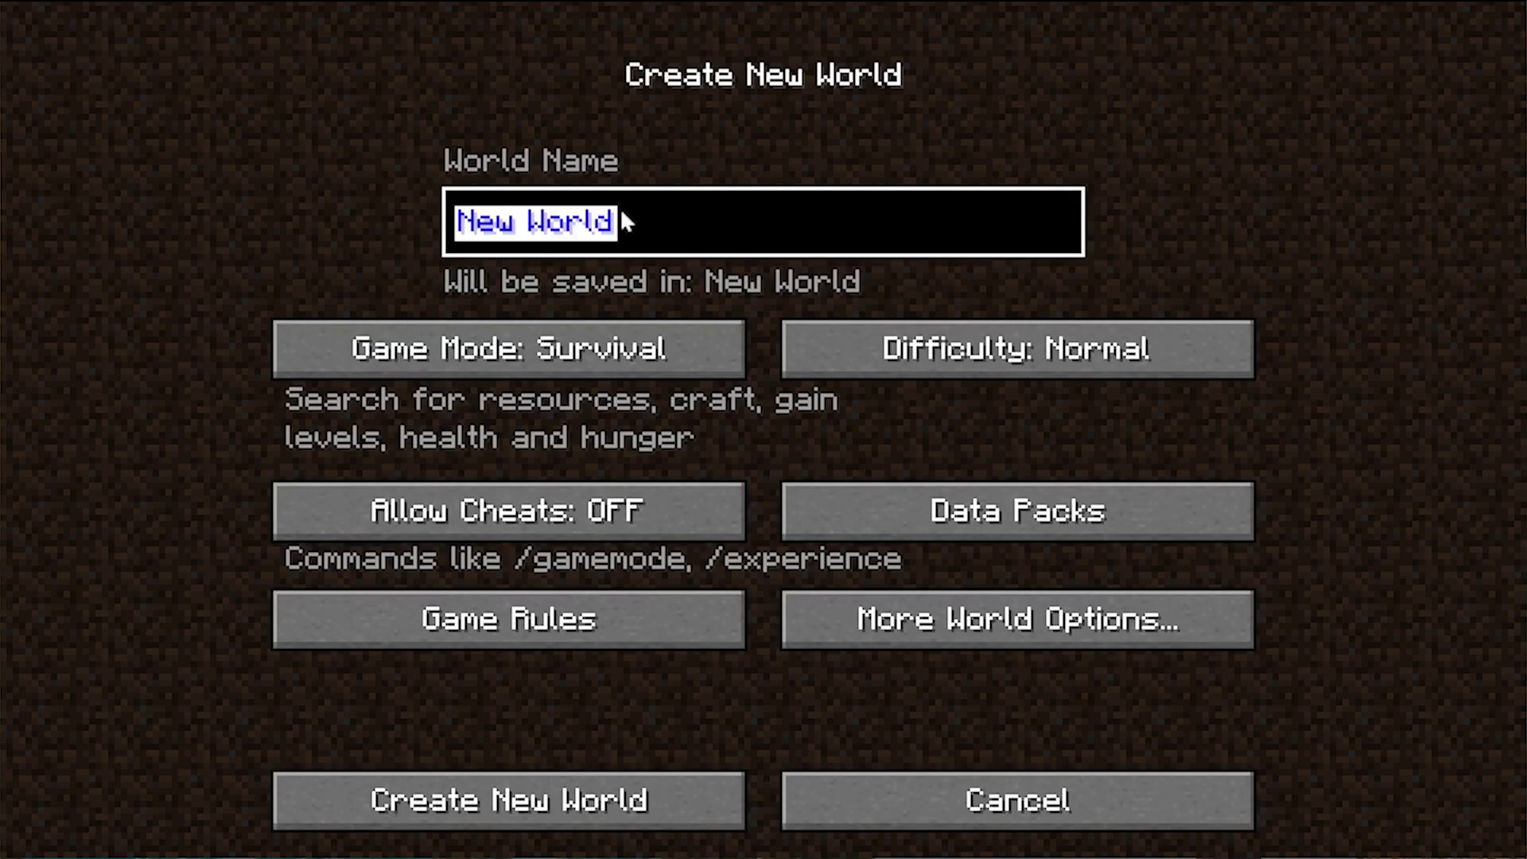
pyautogui.write('Quark')
pyautogui.press('BackSpace')
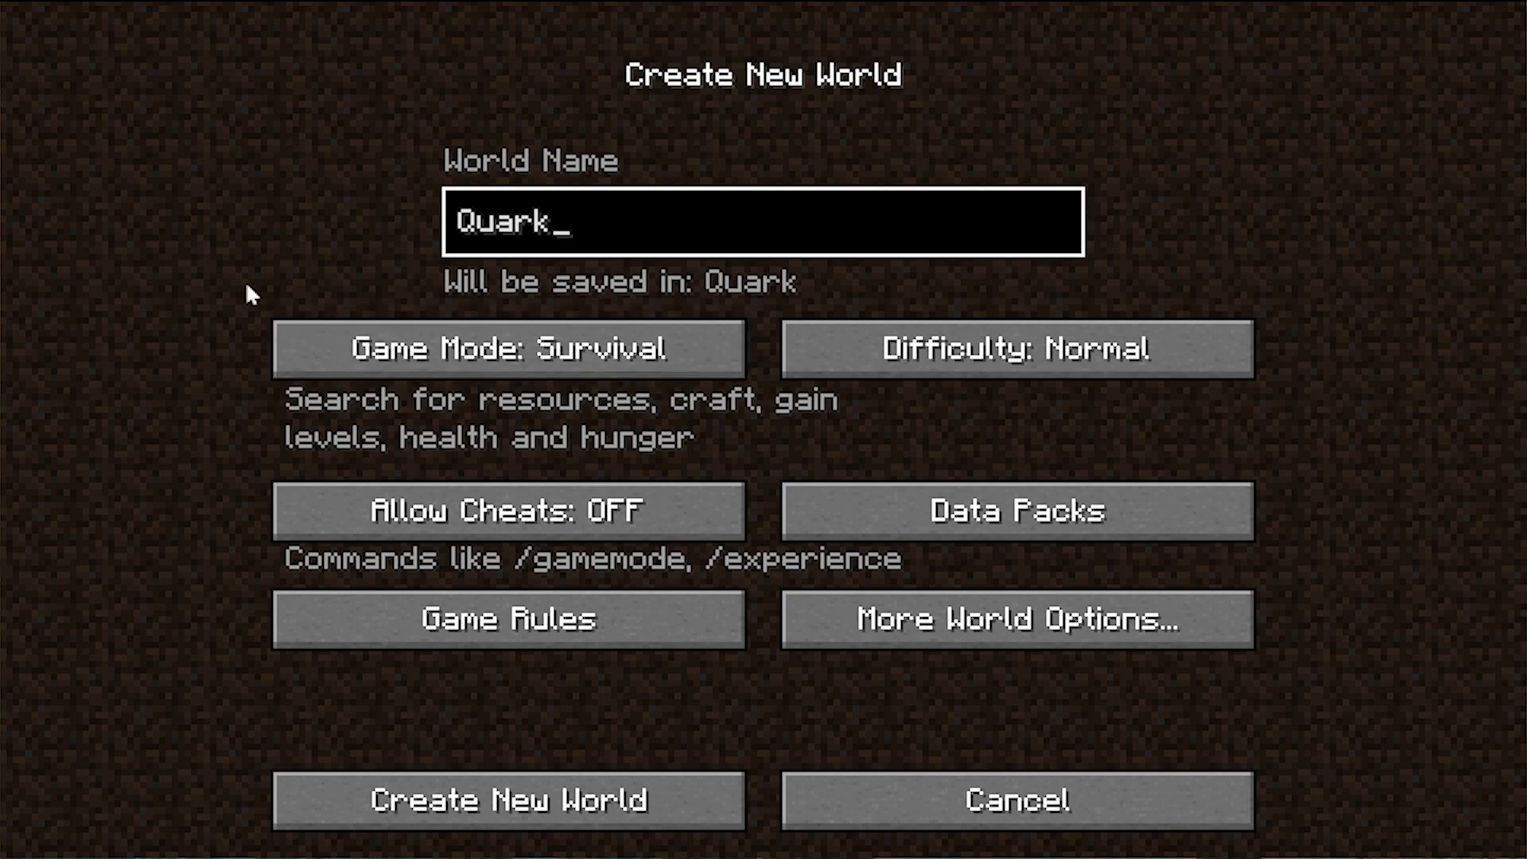
pyautogui.click(477, 354)
pyautogui.click(477, 356)
pyautogui.click(689, 815)
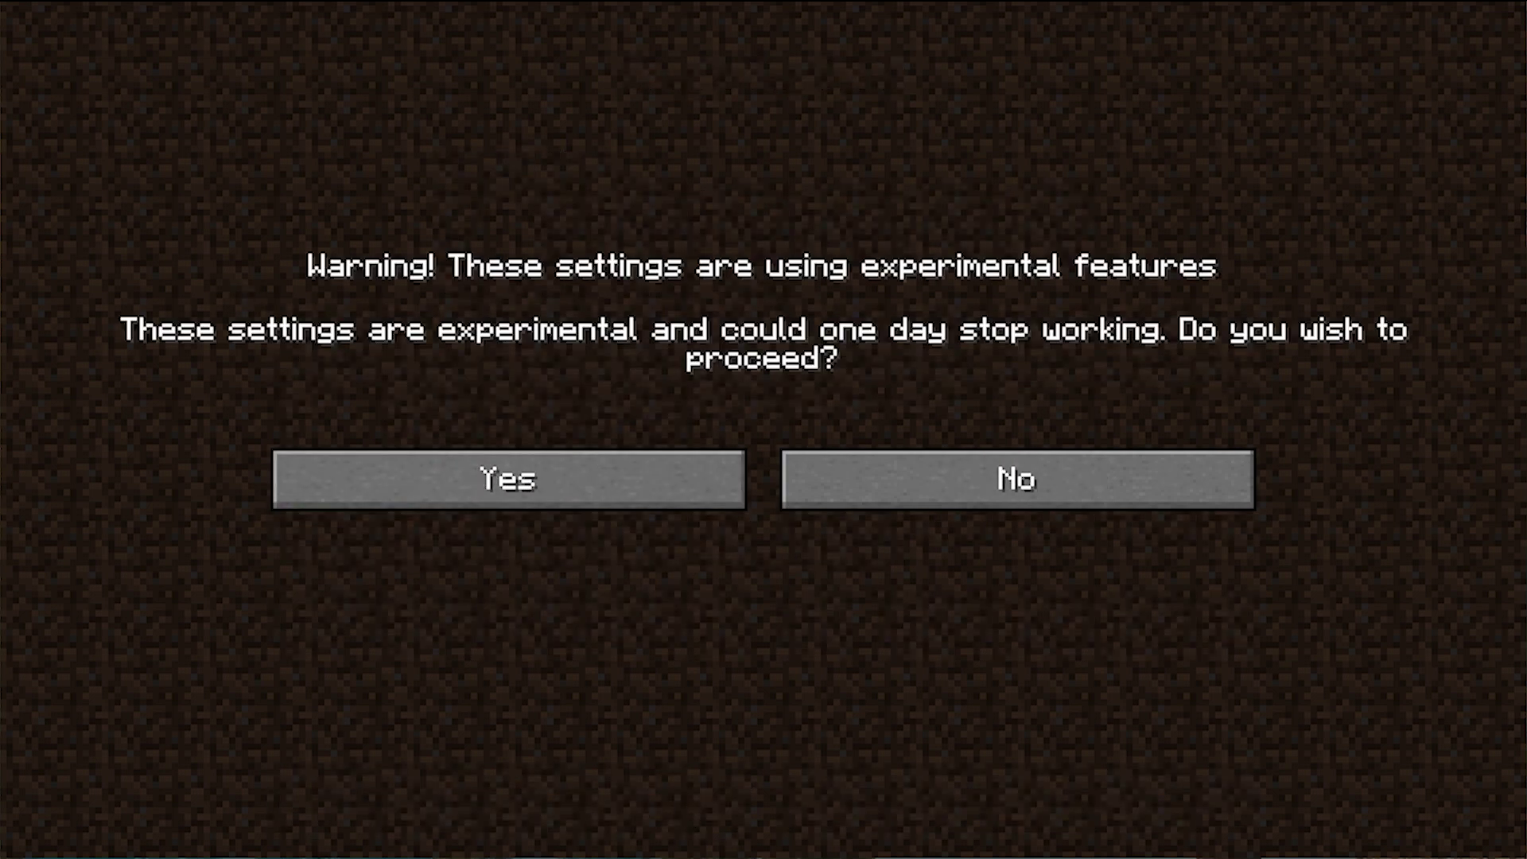
pyautogui.click(653, 490)
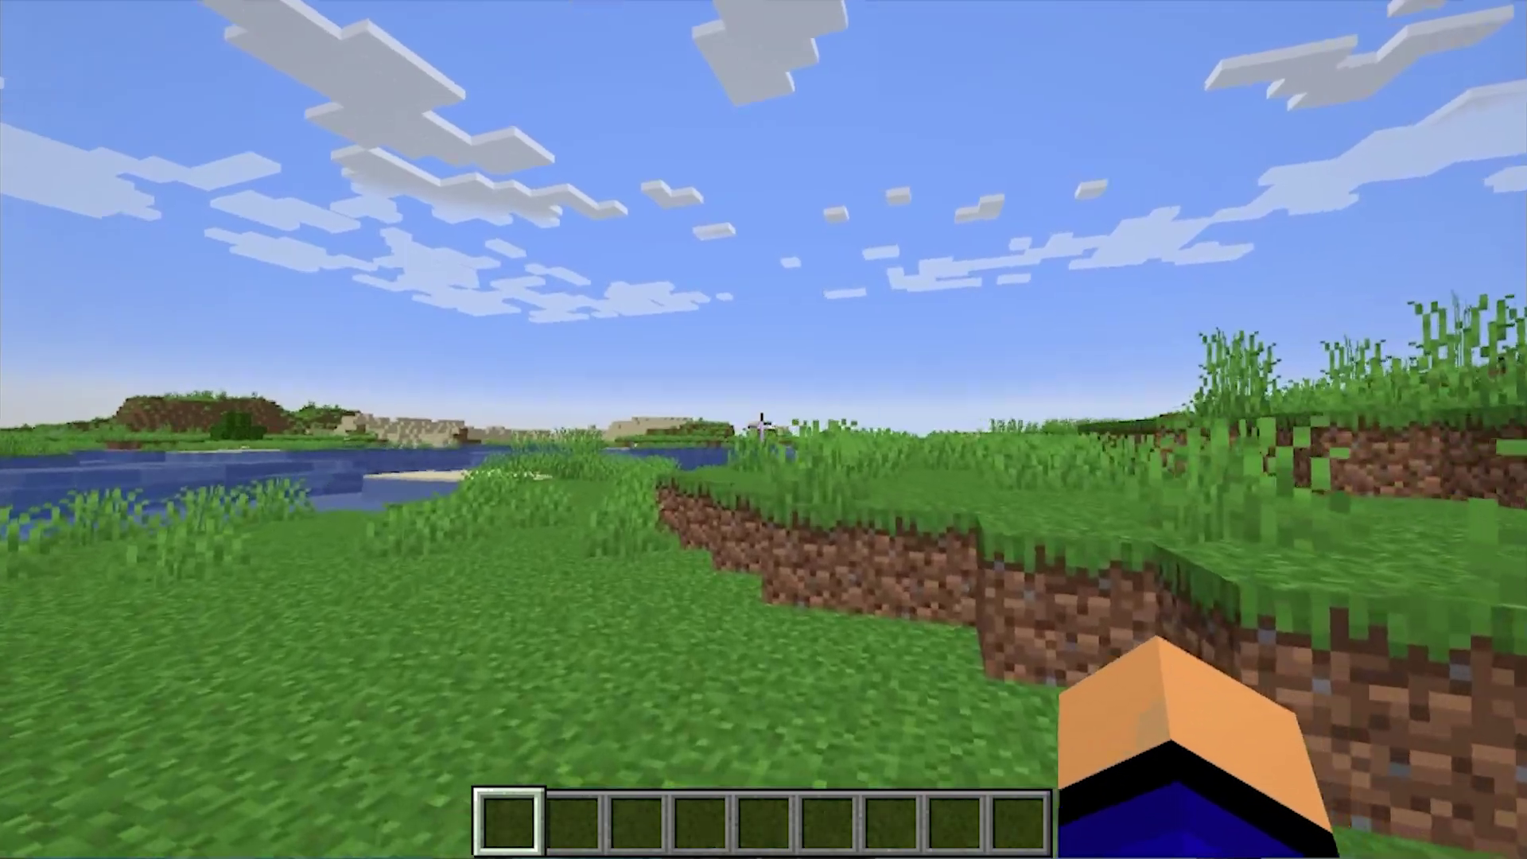
# Step: View Quark's configuration from the paused world and return to the game
pyautogui.press('Escape')
pyautogui.click(392, 494)
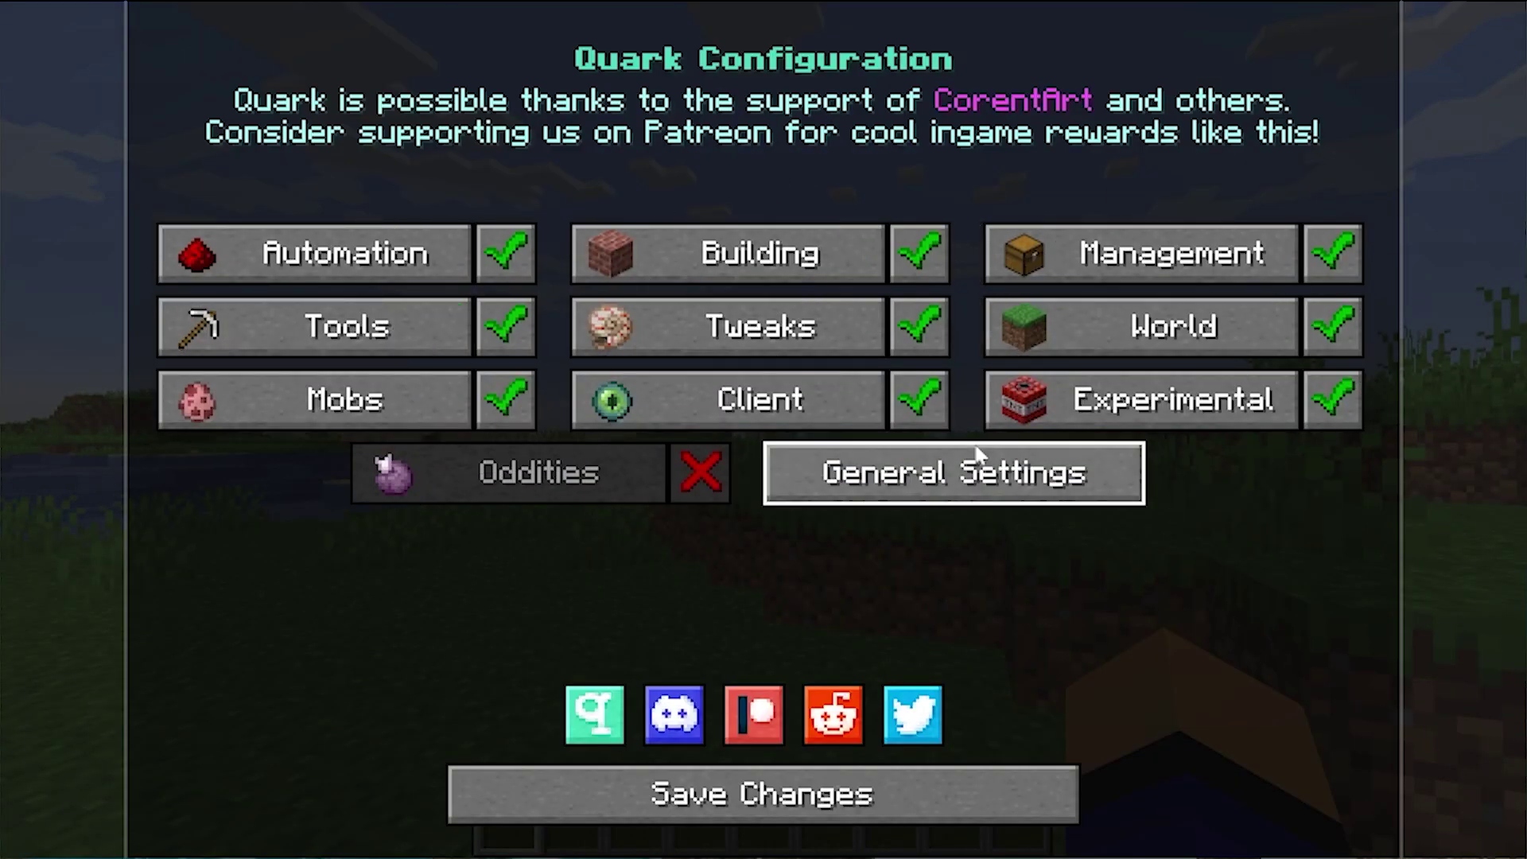
pyautogui.press('Escape')
# Step: Search the creative inventory for "tor" and place the dark spawn egg at the end of the matching items in the eighth hotbar slot
pyautogui.press('e')
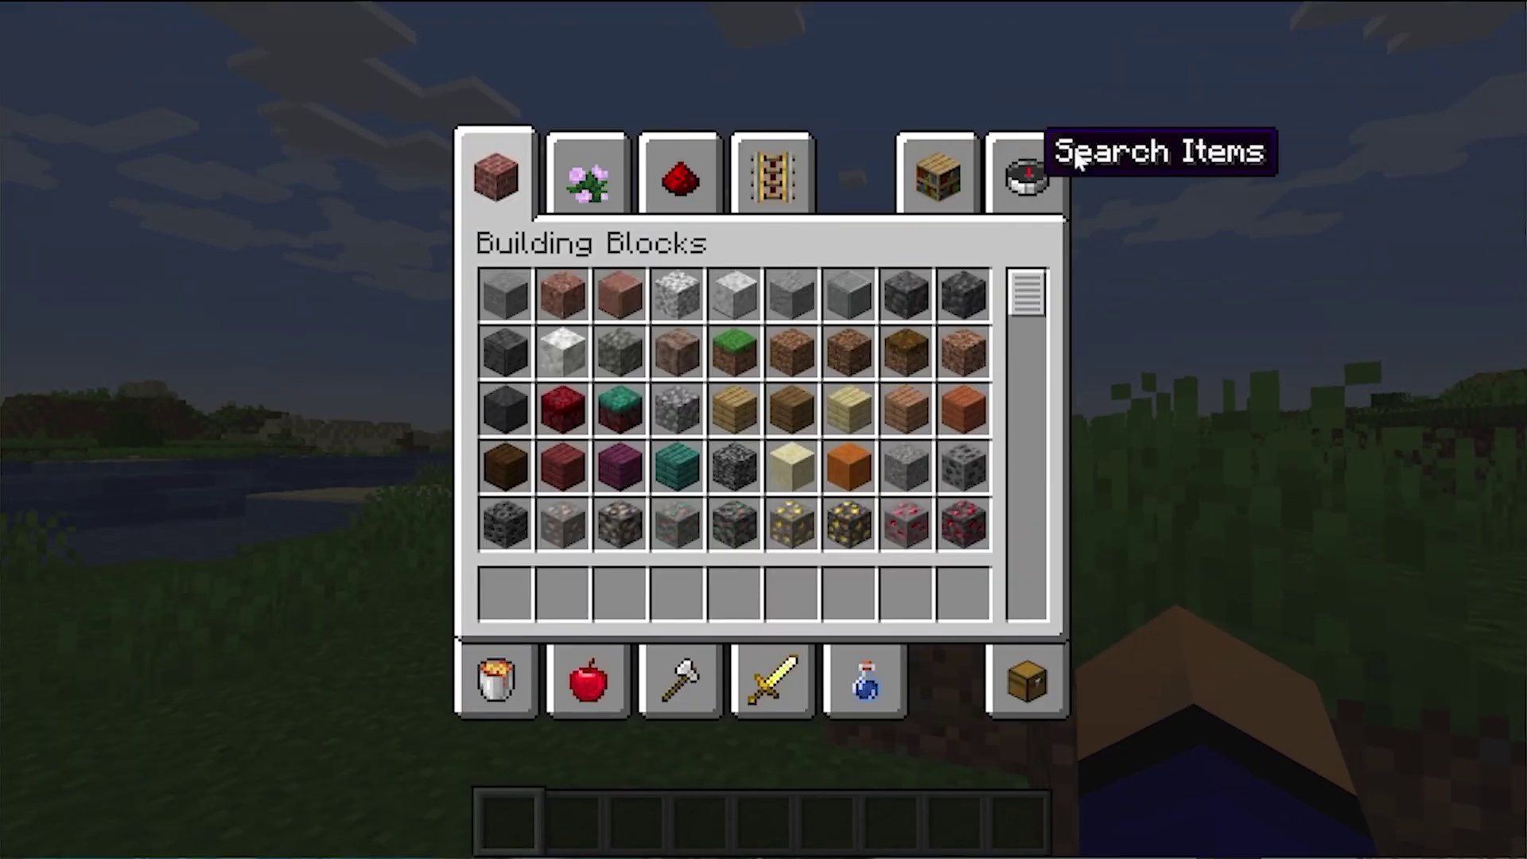
pyautogui.click(1002, 195)
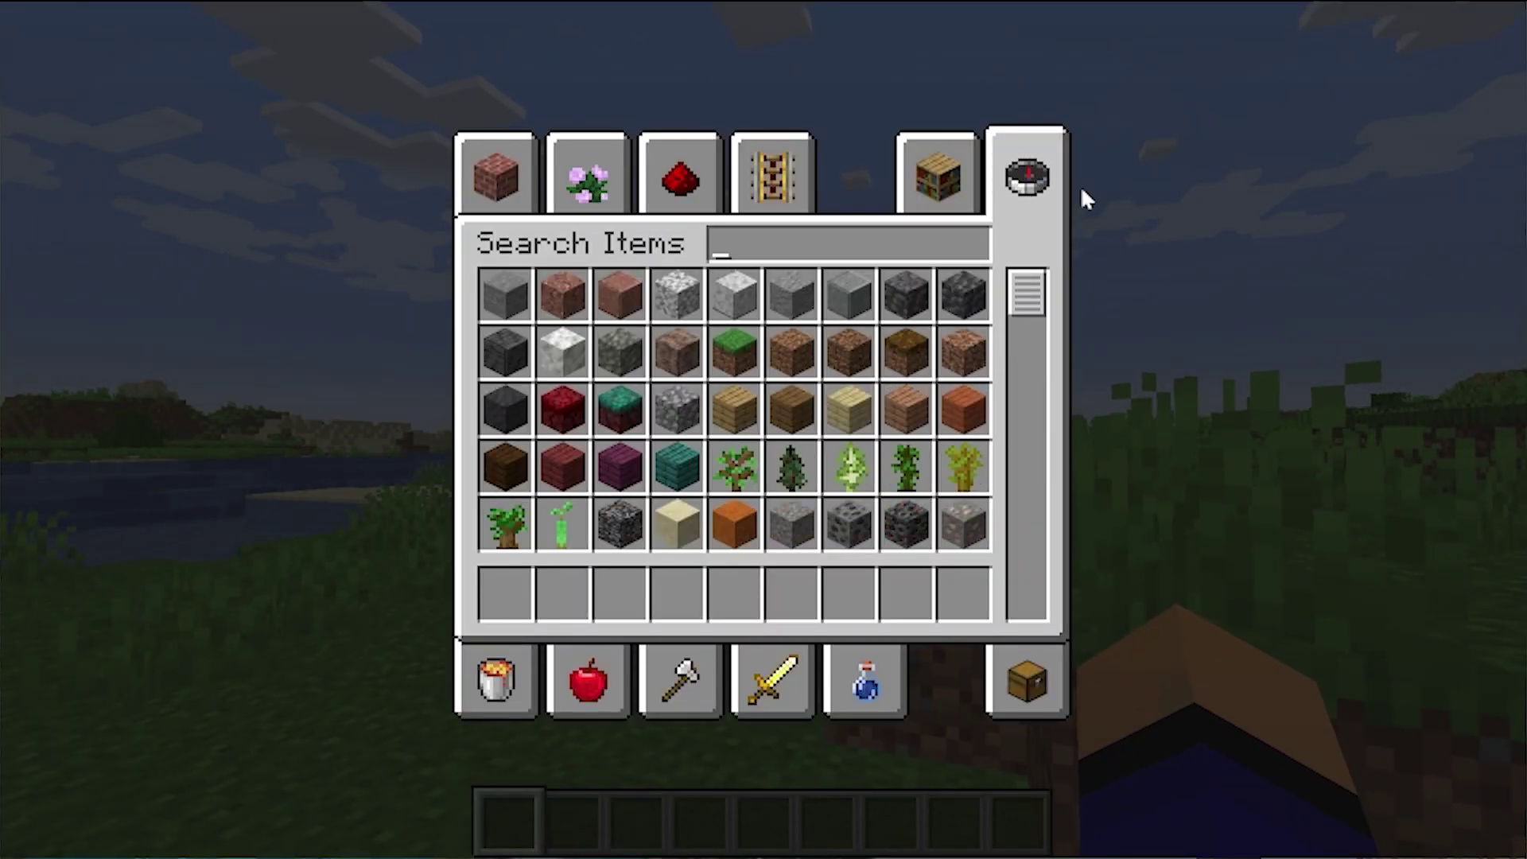
pyautogui.write('tor')
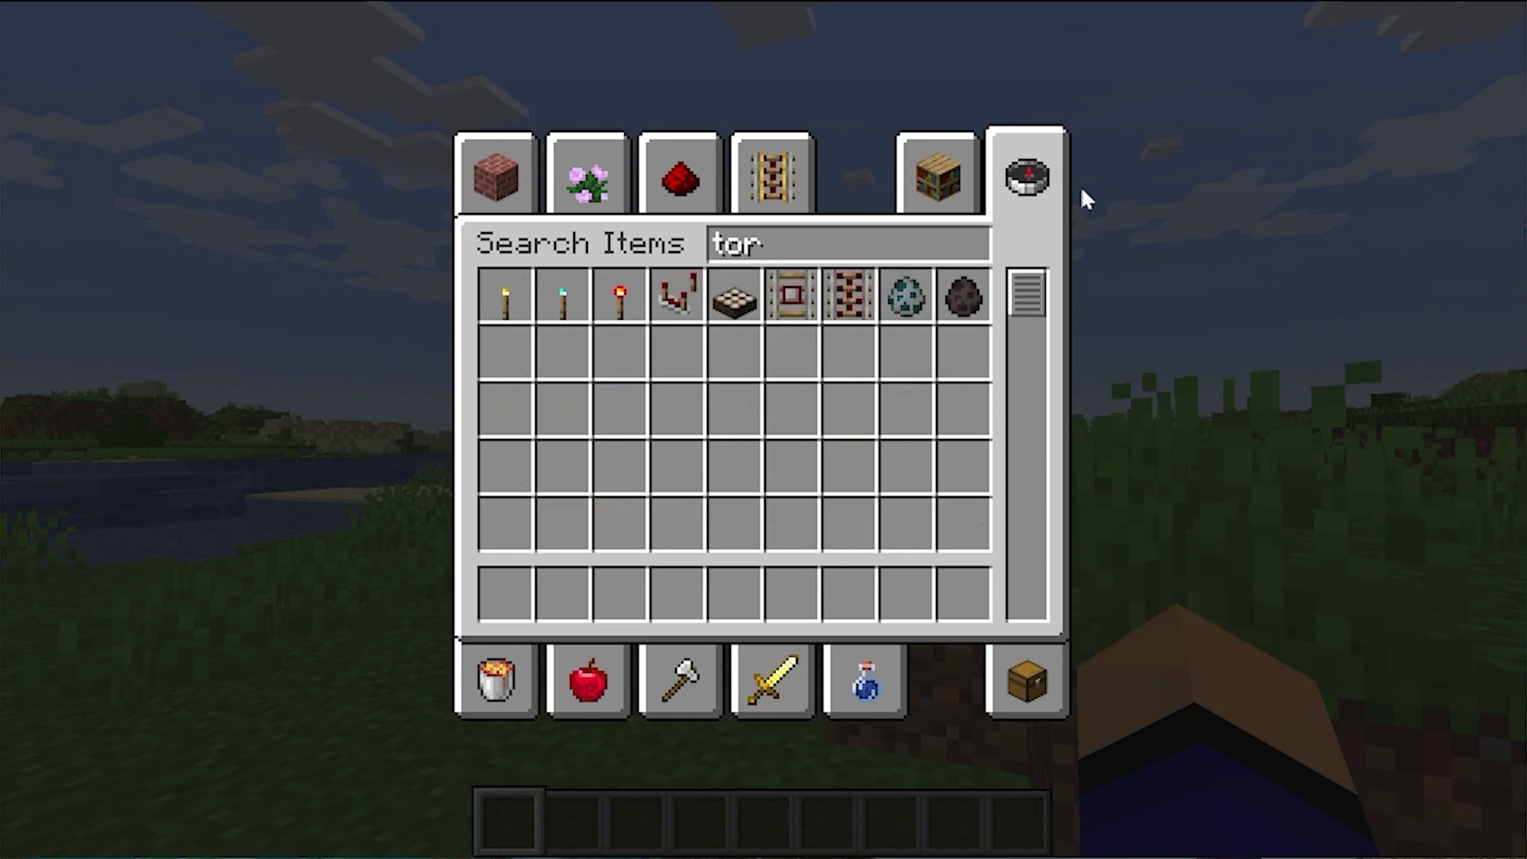
pyautogui.click(951, 294)
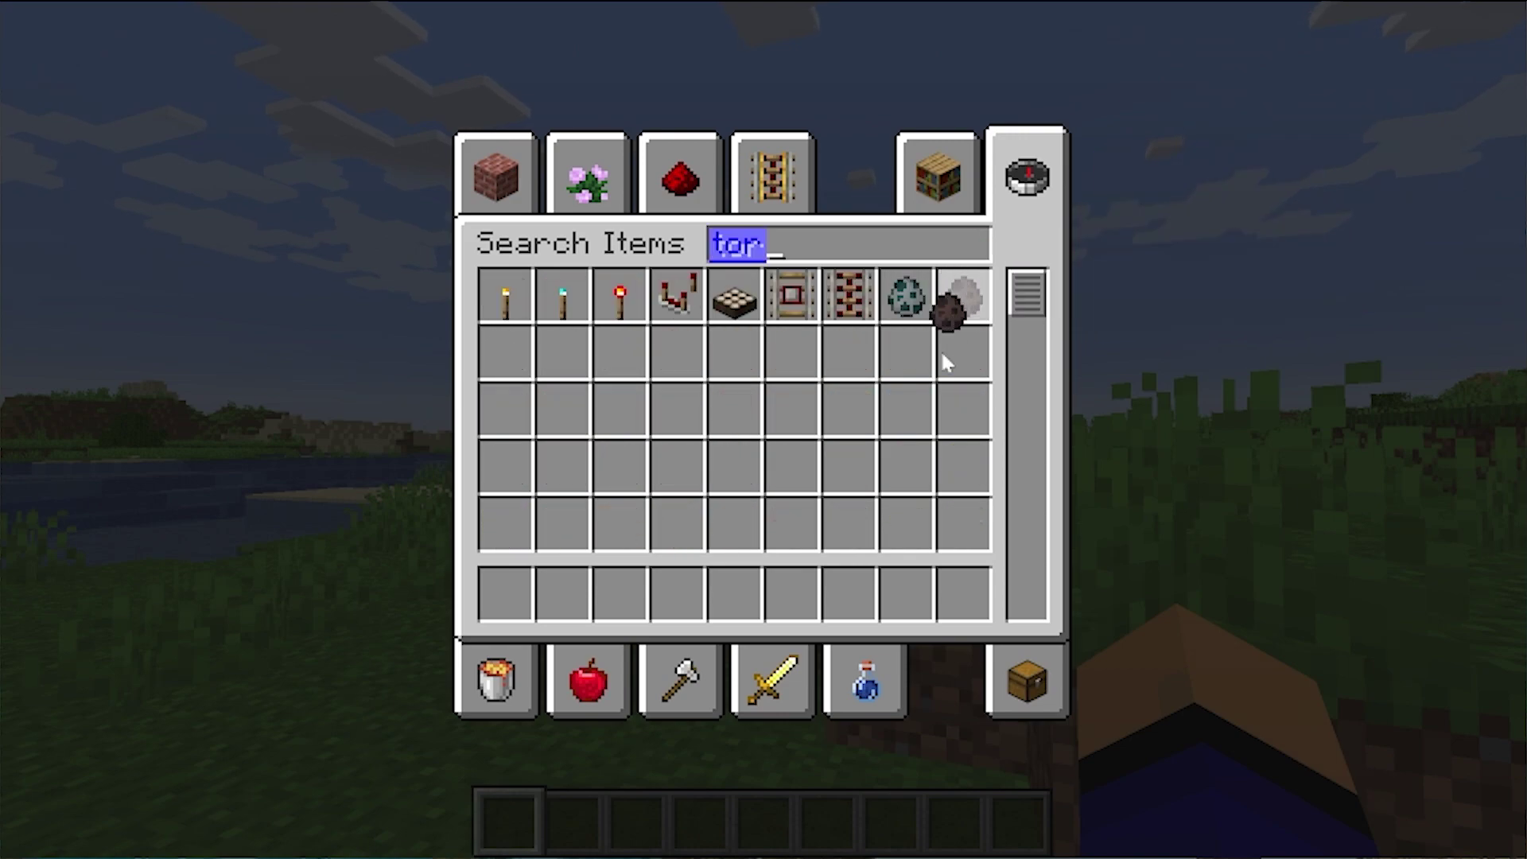
pyautogui.click(911, 596)
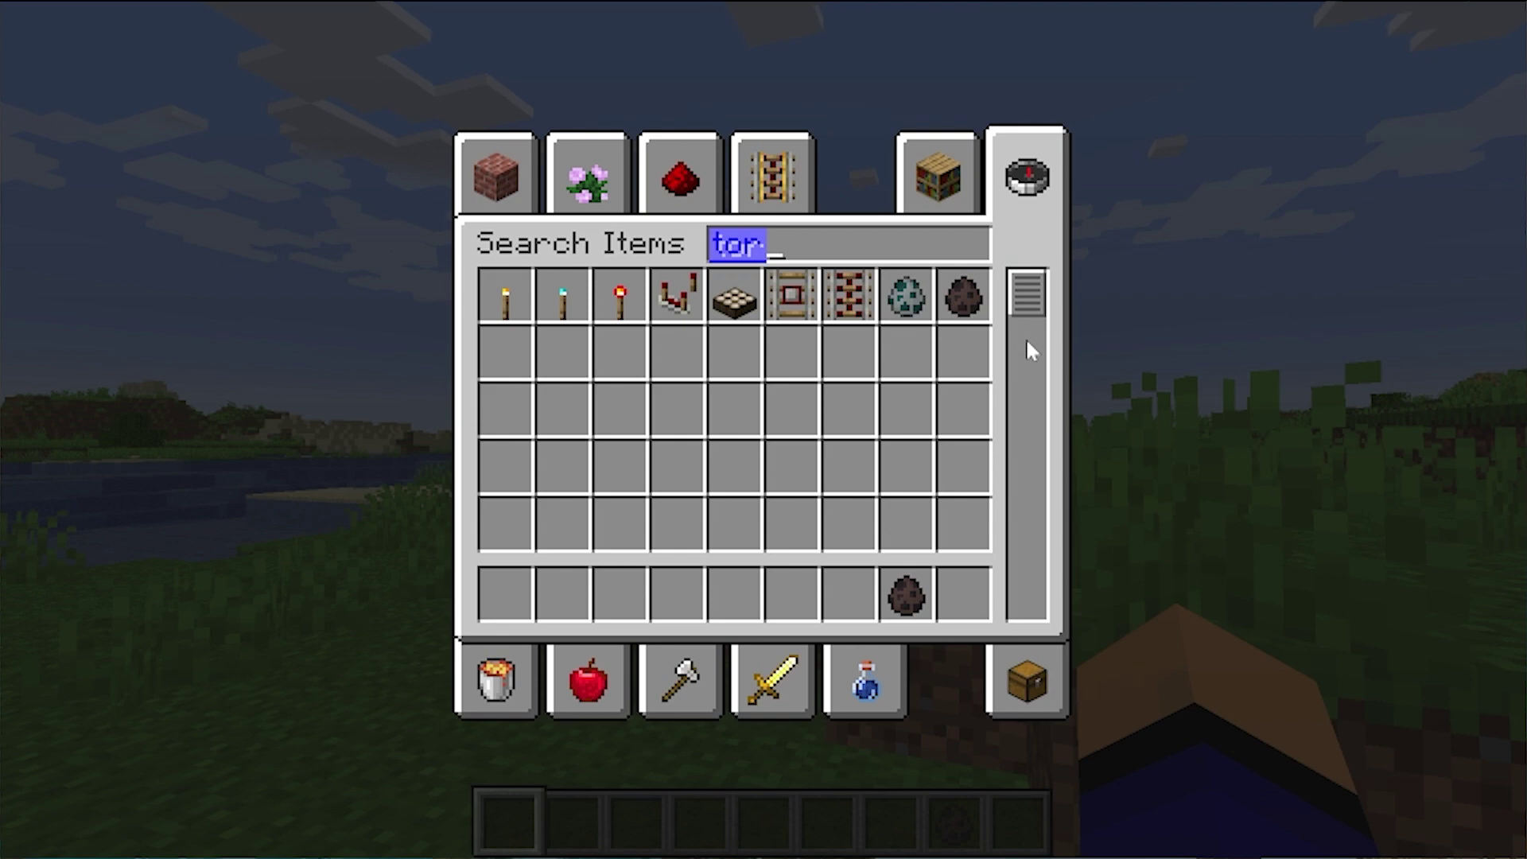
# Step: Search the creative inventory for "fox", place the Foxhound Spawn Egg in the seventh hotbar slot and spawn a foxhound on the grass
pyautogui.write('fox')
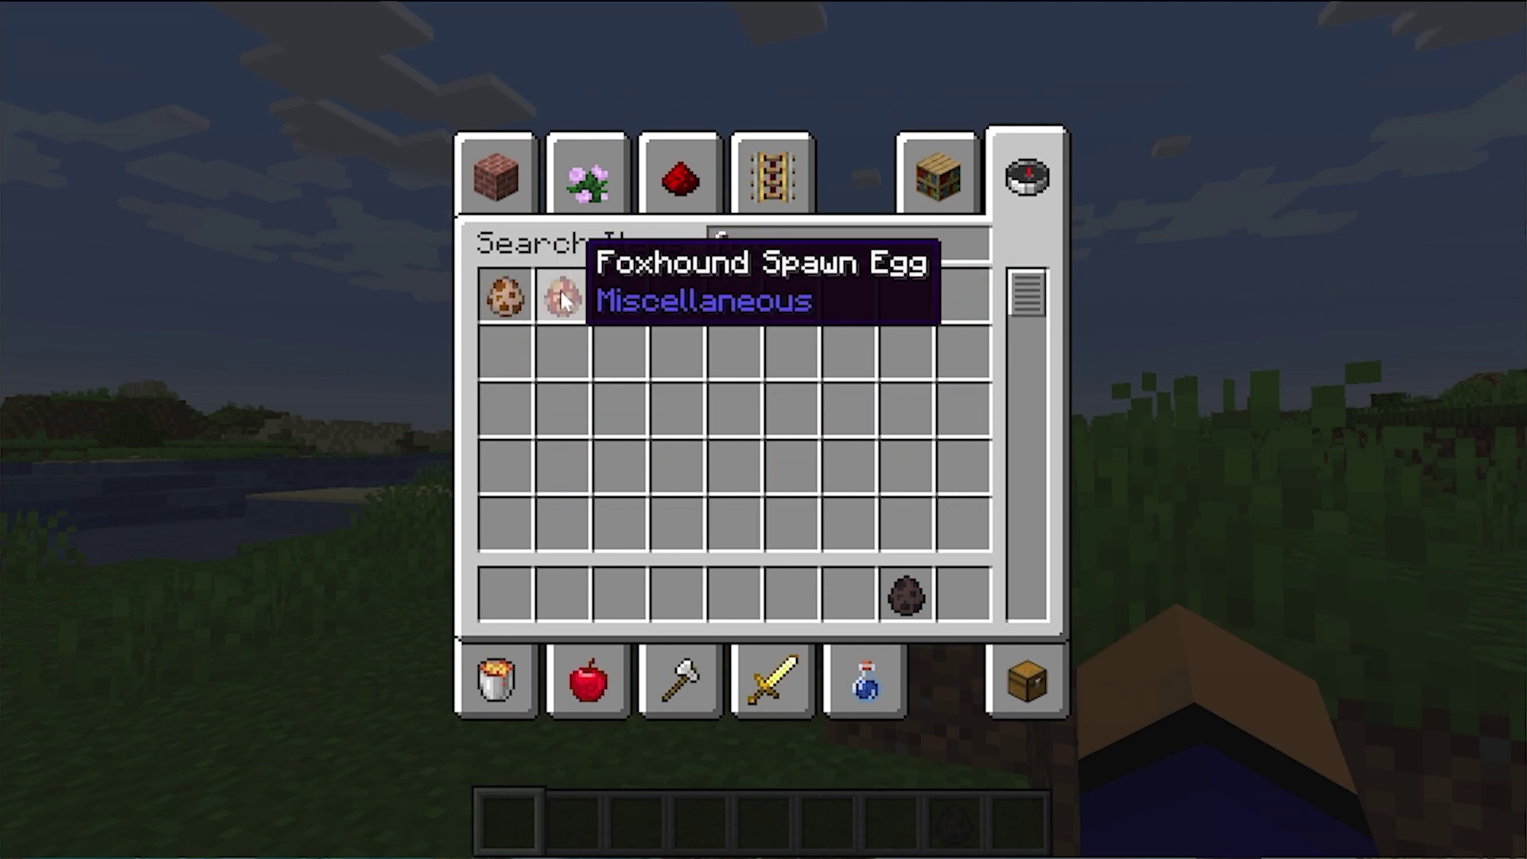
pyautogui.click(562, 300)
pyautogui.click(848, 596)
pyautogui.press('e')
pyautogui.press('7')
pyautogui.rightClick(763, 429)
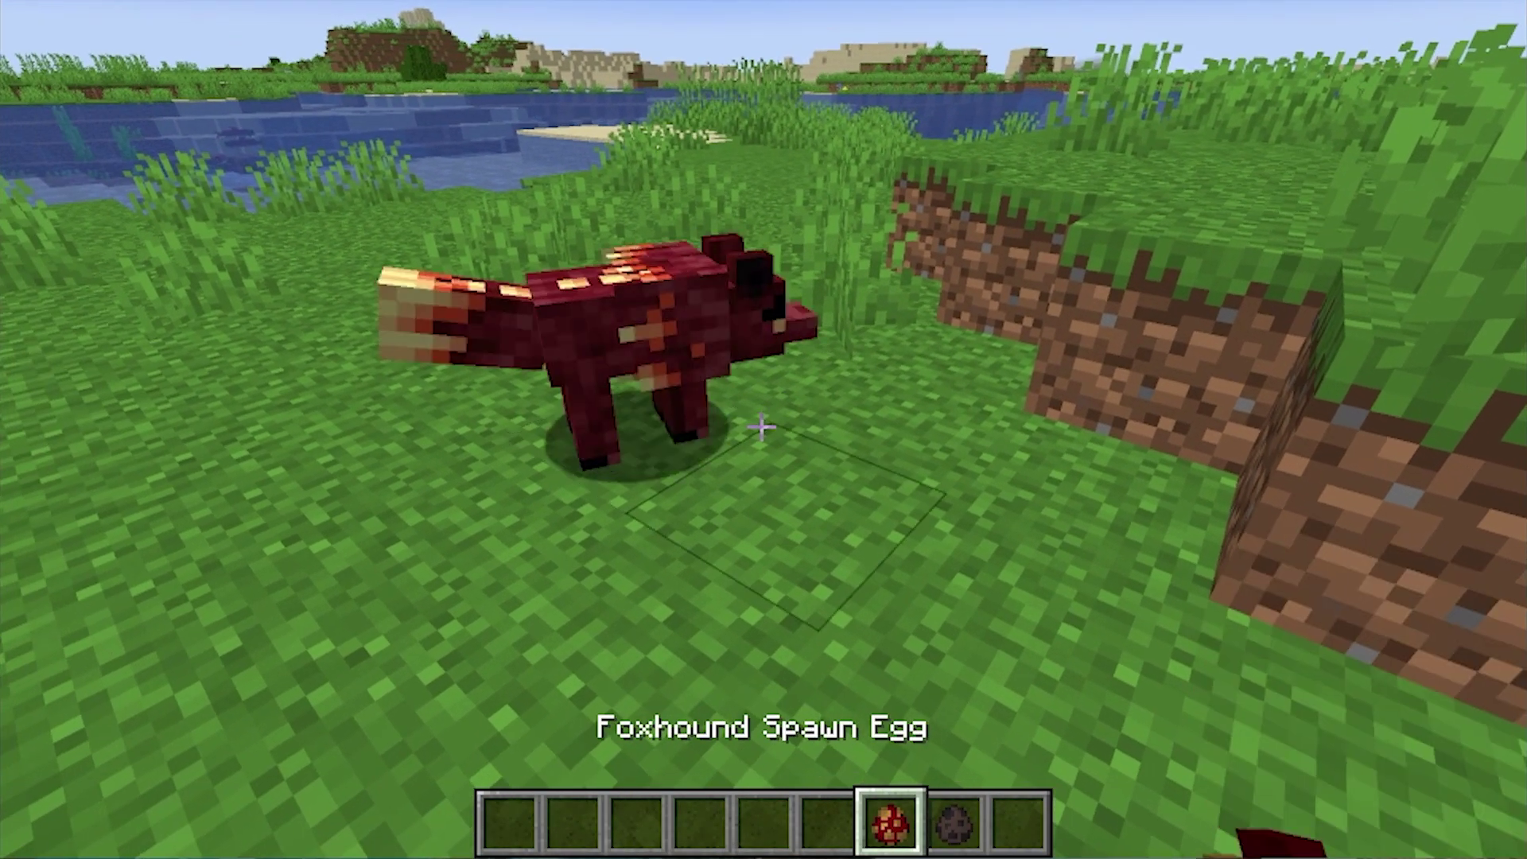
pyautogui.press('6')
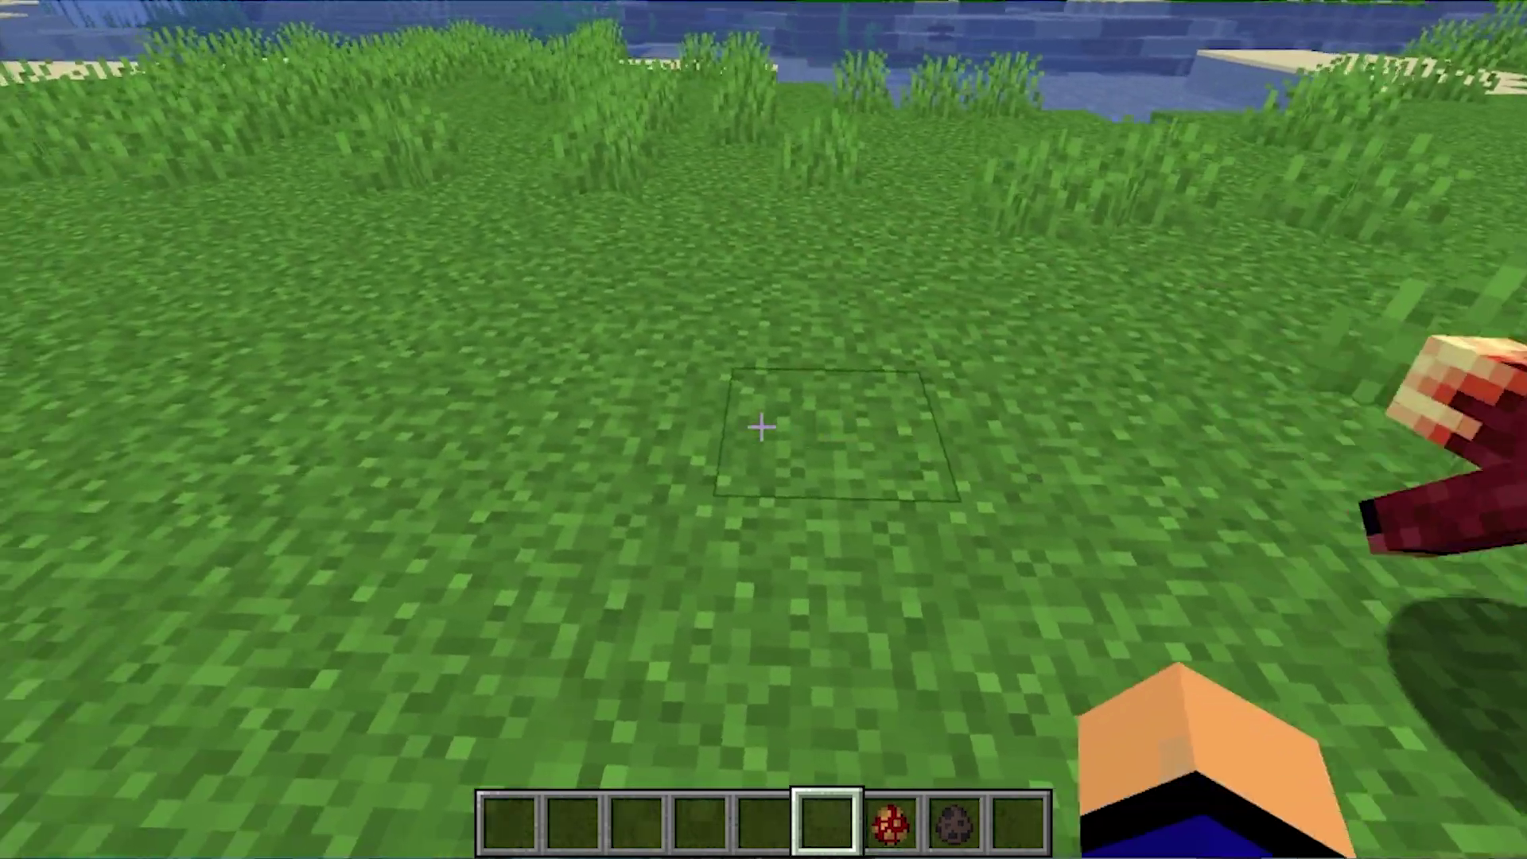
# Step: Spawn several toretoises on the grass with the Toretoise Spawn Egg and back away to look at them
pyautogui.press('8')
pyautogui.rightClick(762, 428)
pyautogui.rightClick(761, 427)
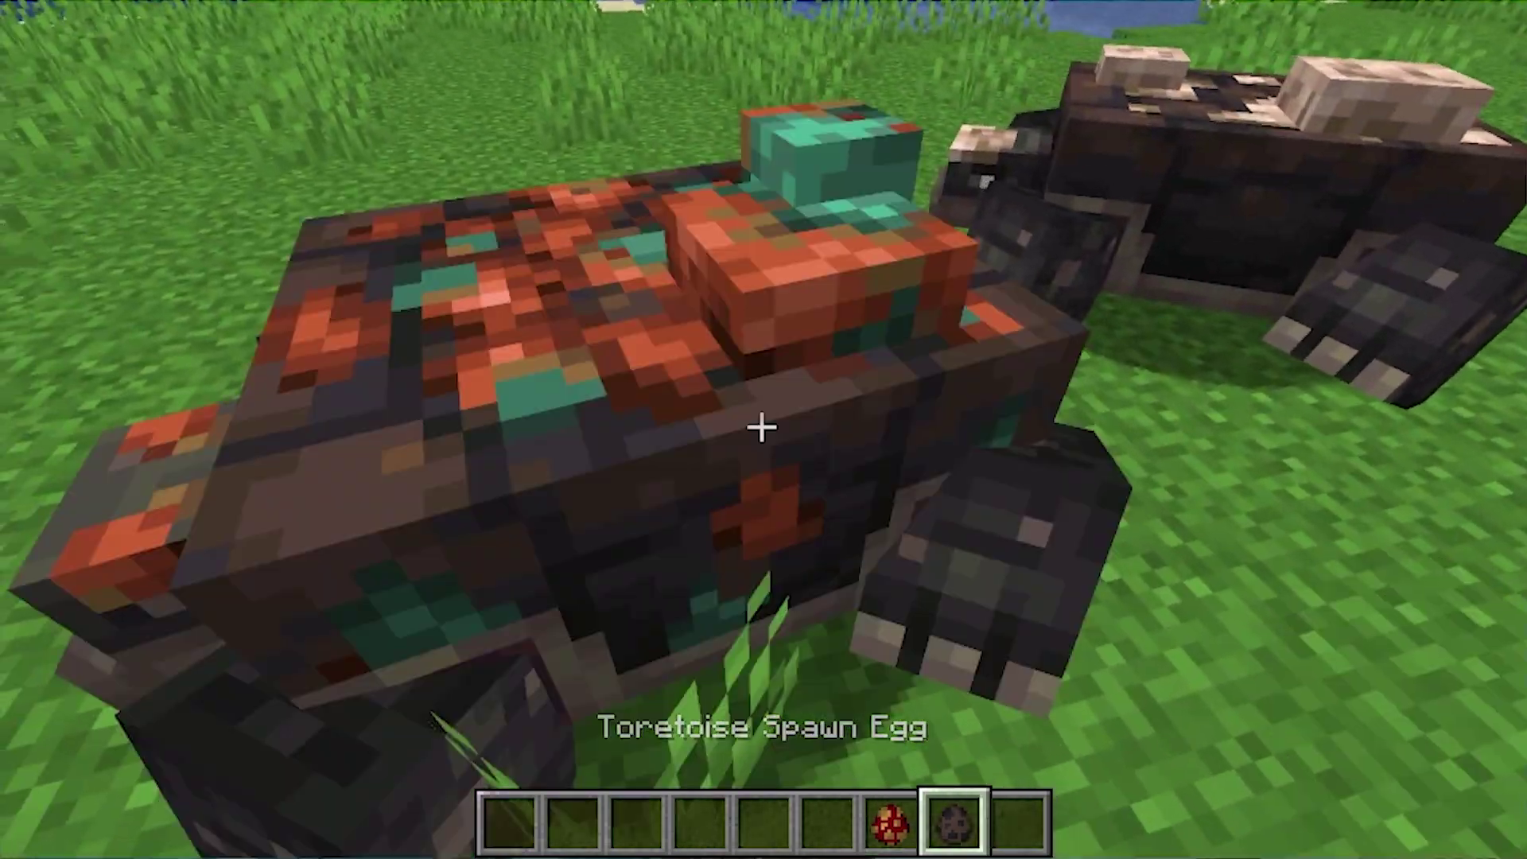
pyautogui.click(762, 428)
pyautogui.press('s')
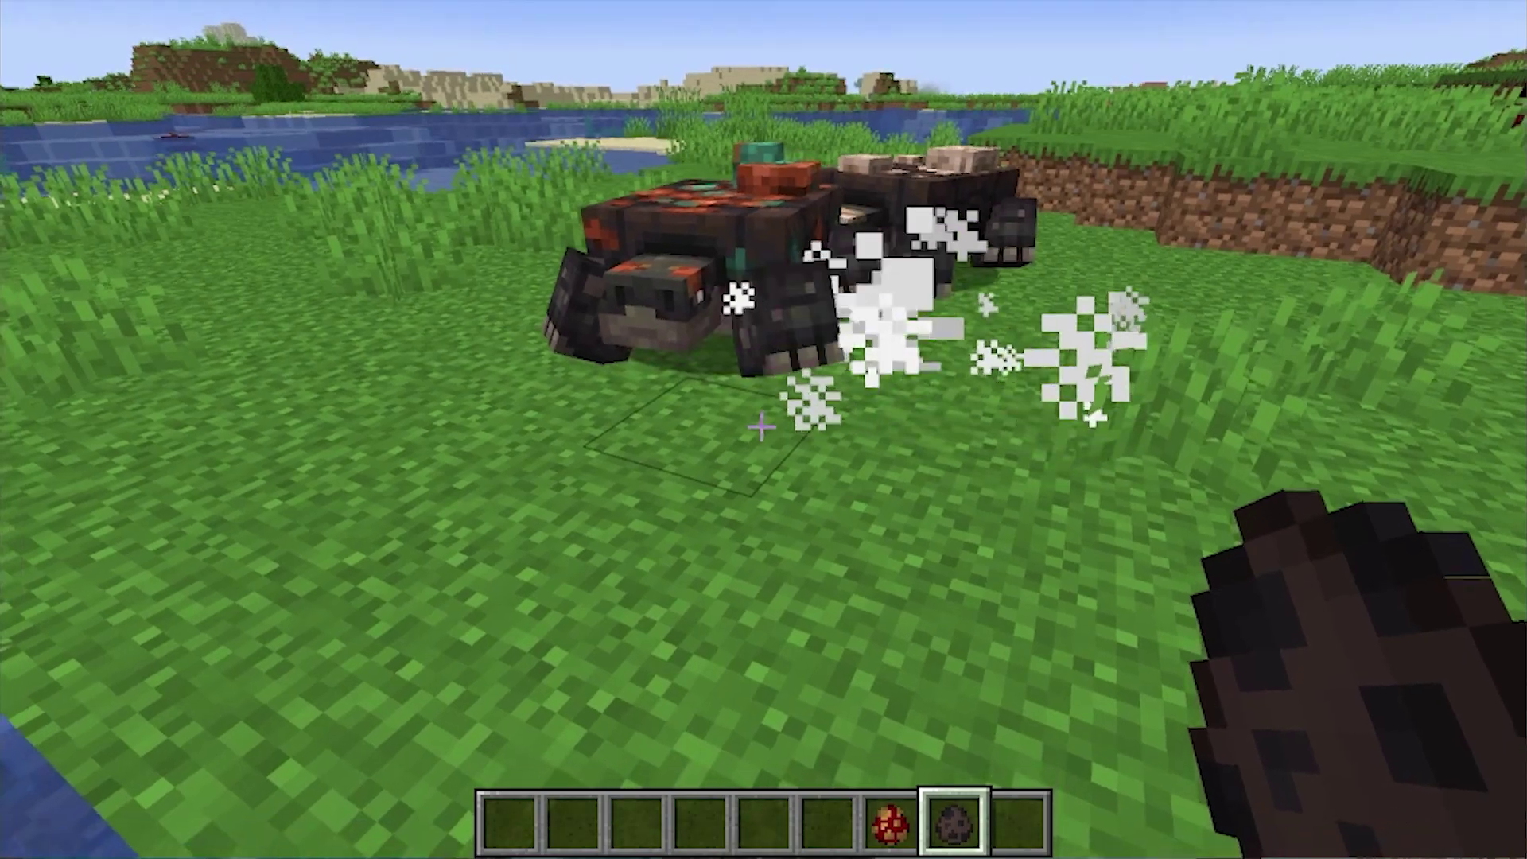
pyautogui.rightClick(762, 428)
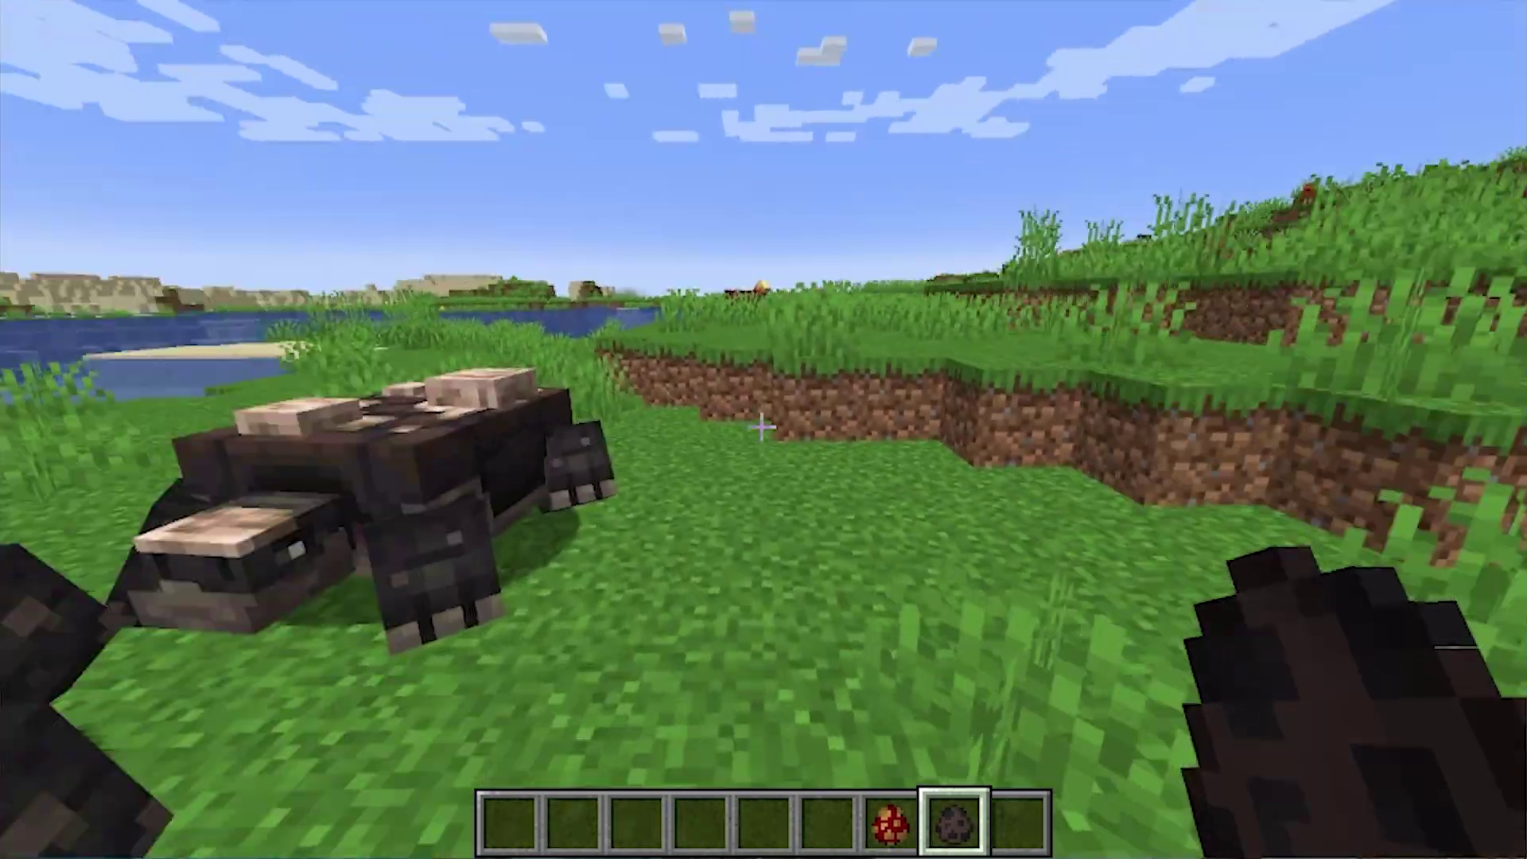
# Step: Search the creative inventory for "pick", place the Pickarang in the fifth hotbar slot and throw it at the dirt bank
pyautogui.press('e')
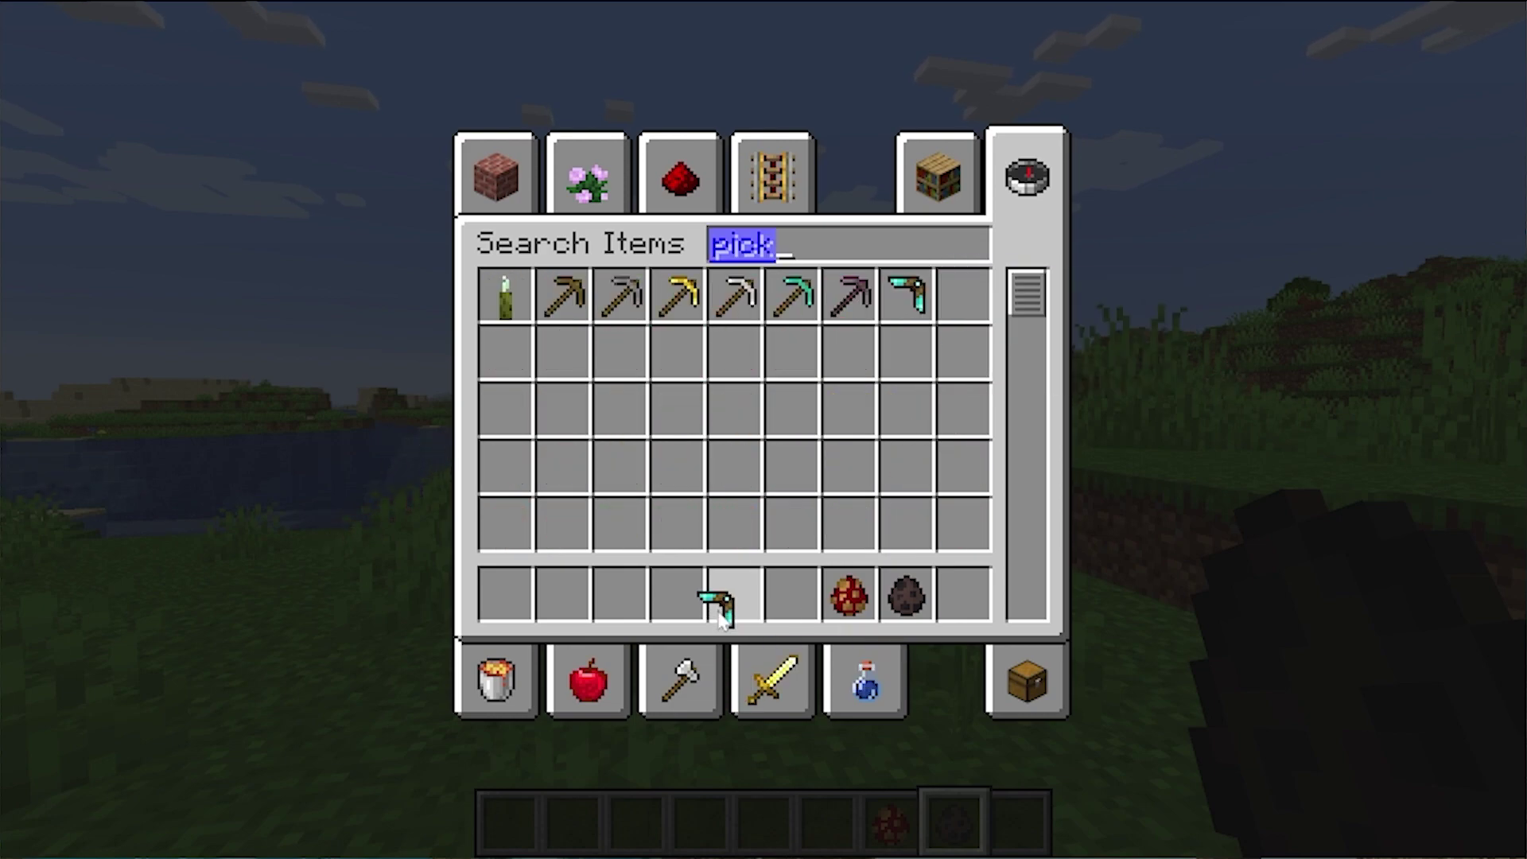
pyautogui.press('Escape')
pyautogui.scroll(2, 762, 428)
pyautogui.scroll(1, 762, 428)
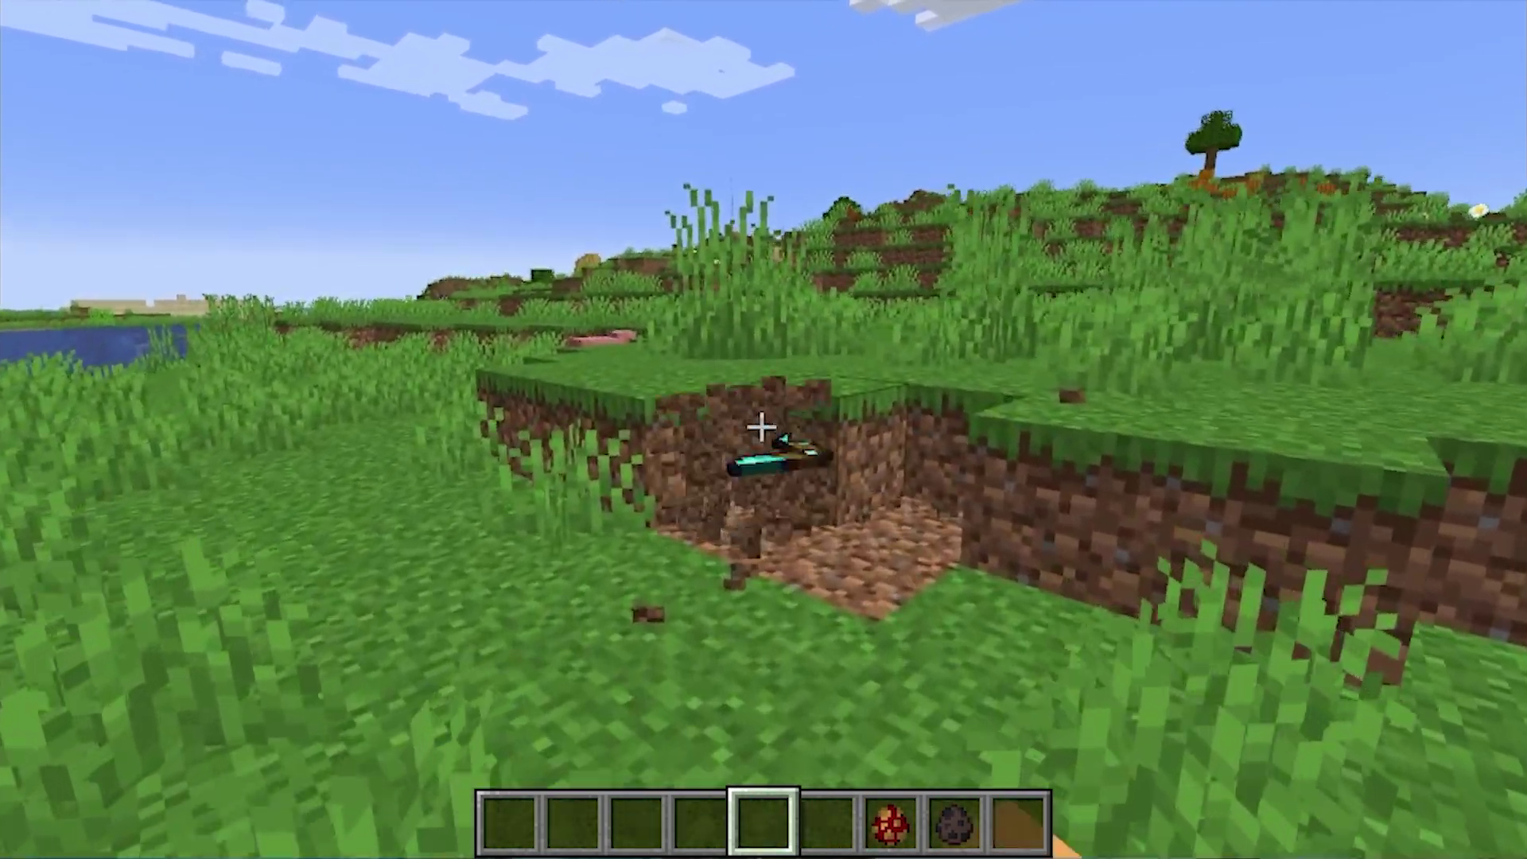
pyautogui.rightClick(762, 428)
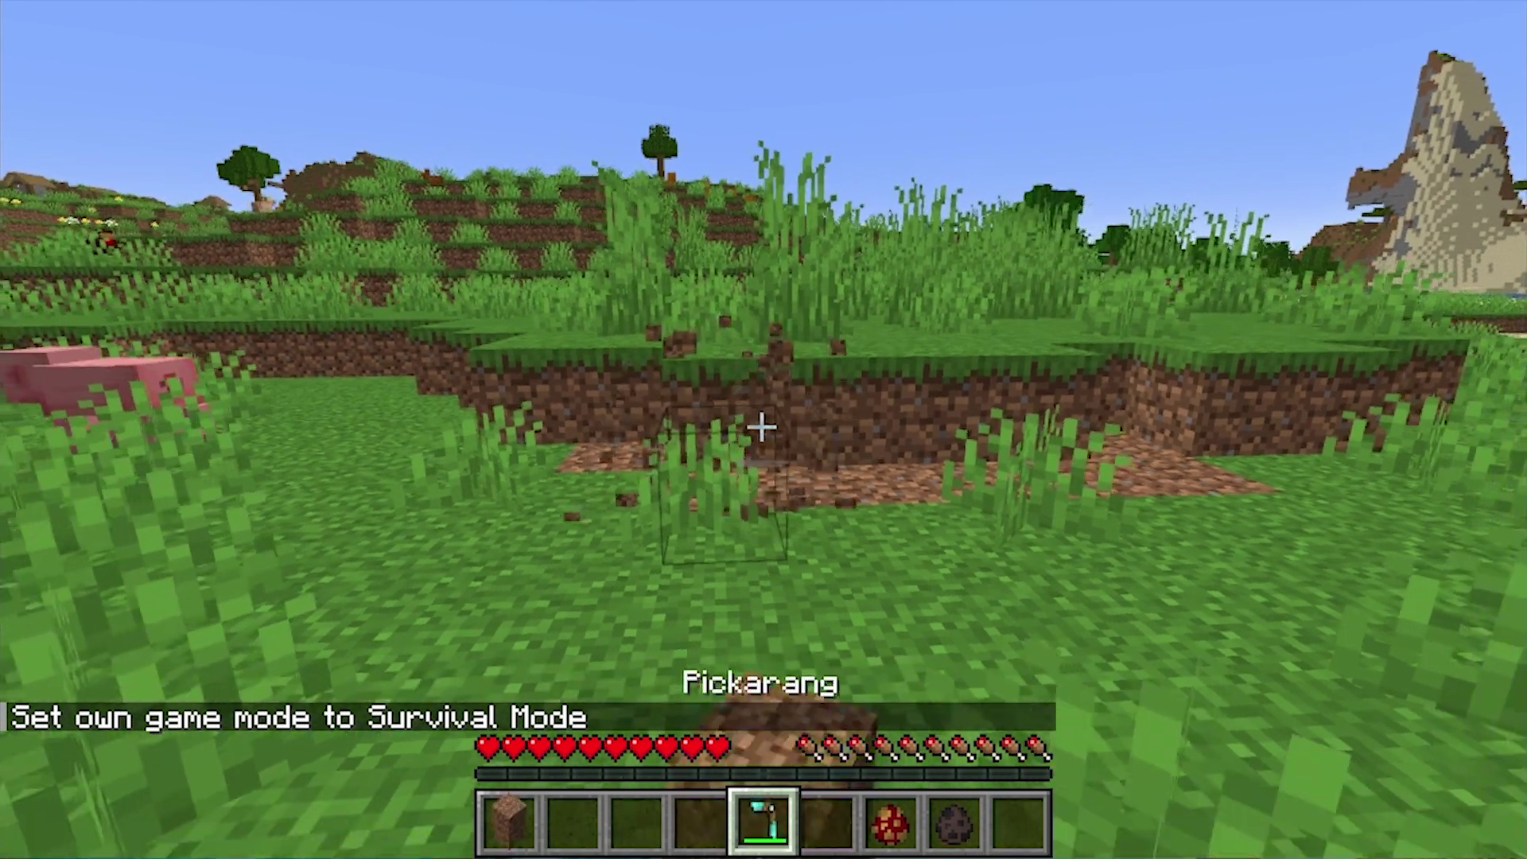
# Step: Throw the Pickarang at the dirt bank and the foxhound in Survival mode, collecting the dirt, leather and coal
pyautogui.rightClick(762, 428)
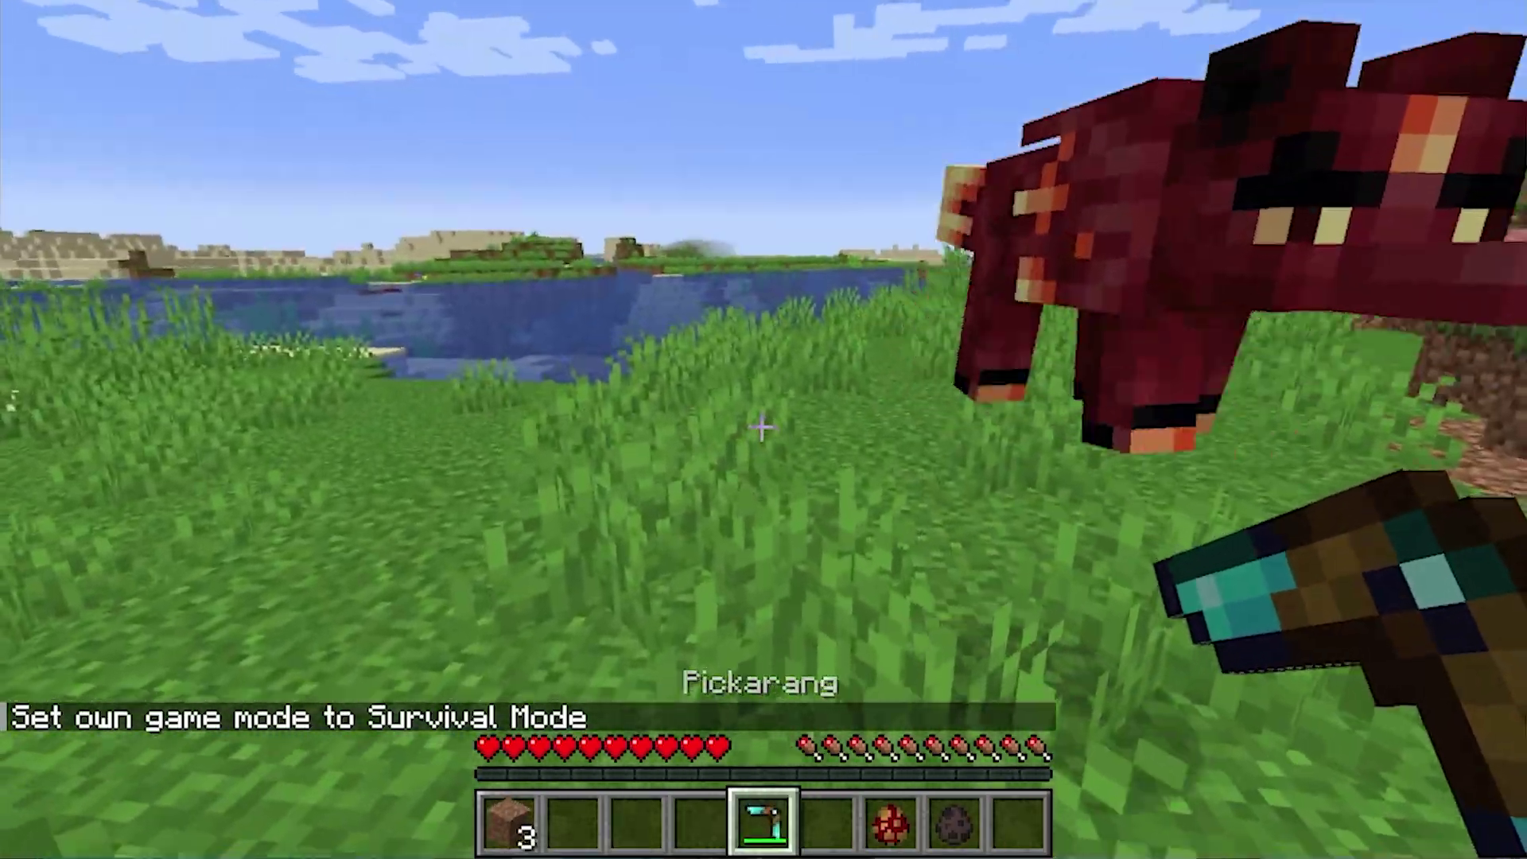
pyautogui.rightClick(762, 428)
pyautogui.rightClick(762, 428)
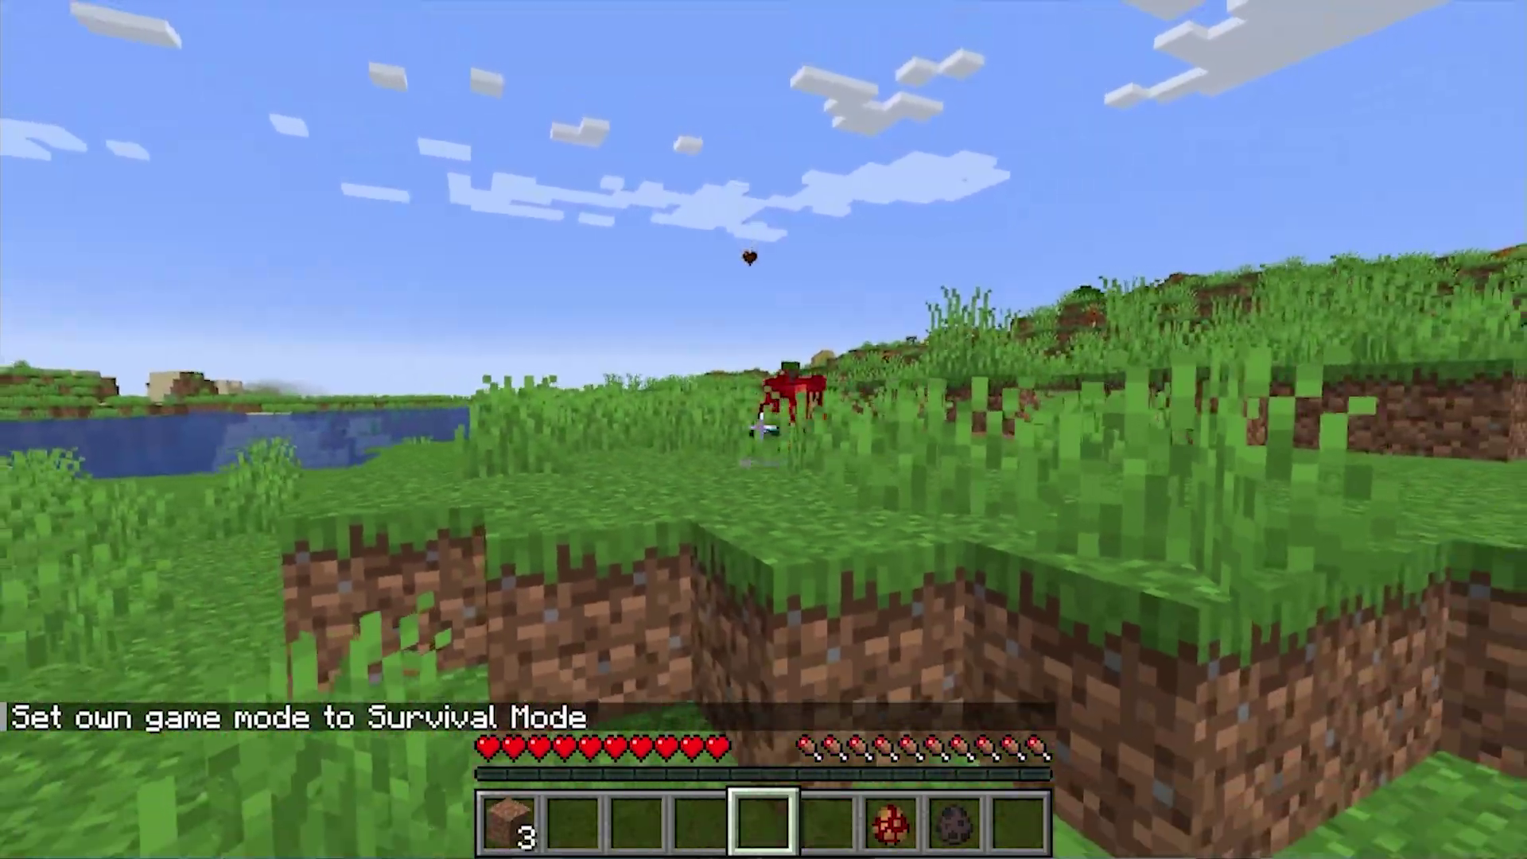
pyautogui.rightClick(761, 428)
pyautogui.press('w')
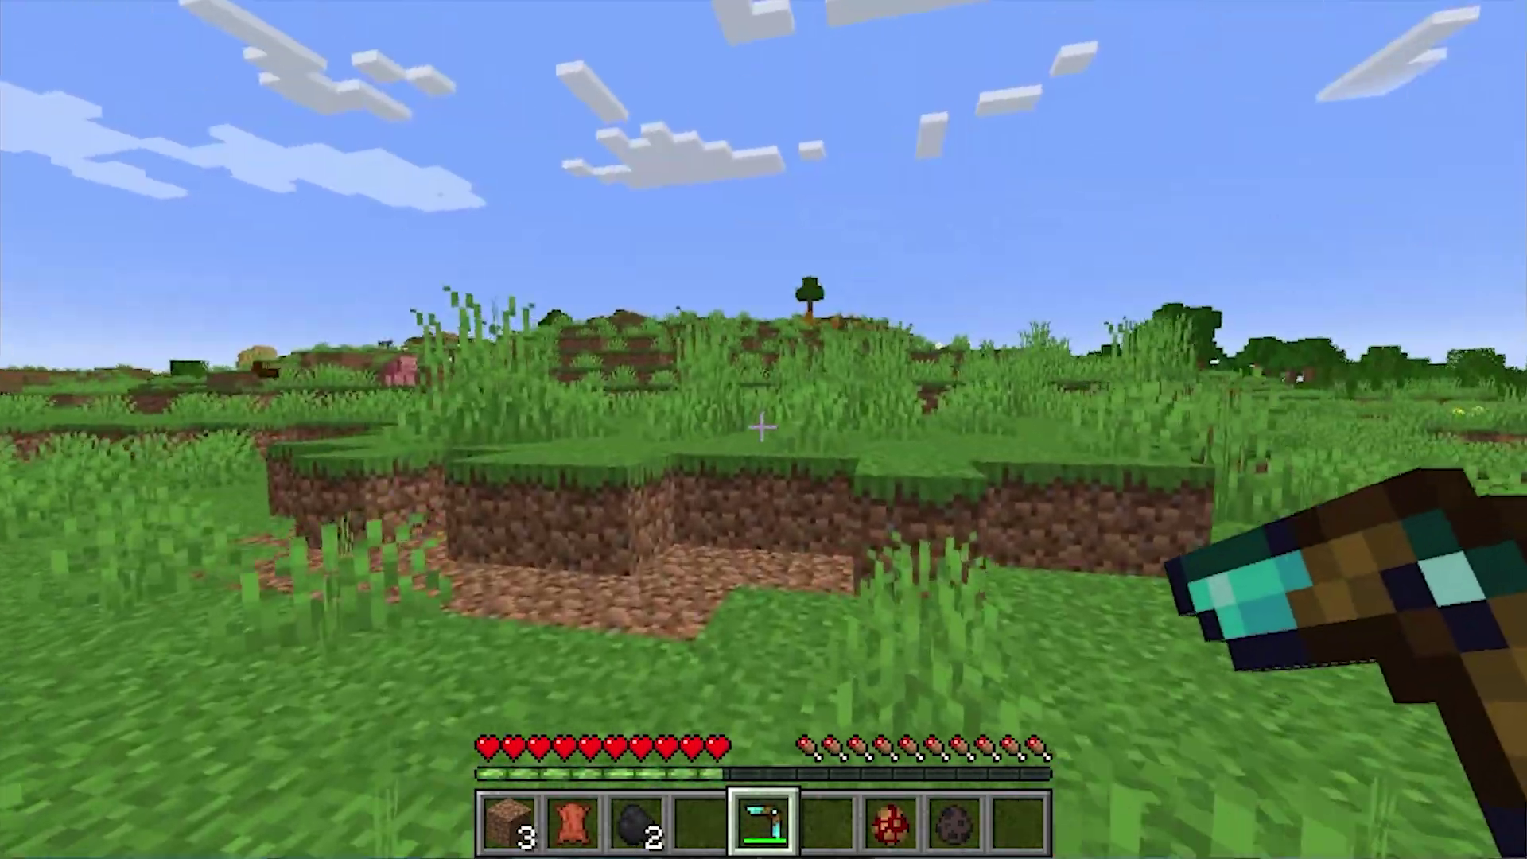
# Step: Mine more dirt from the grassy ledges and kill the chicken by throwing the Pickarang, collecting the drops
pyautogui.rightClick(762, 428)
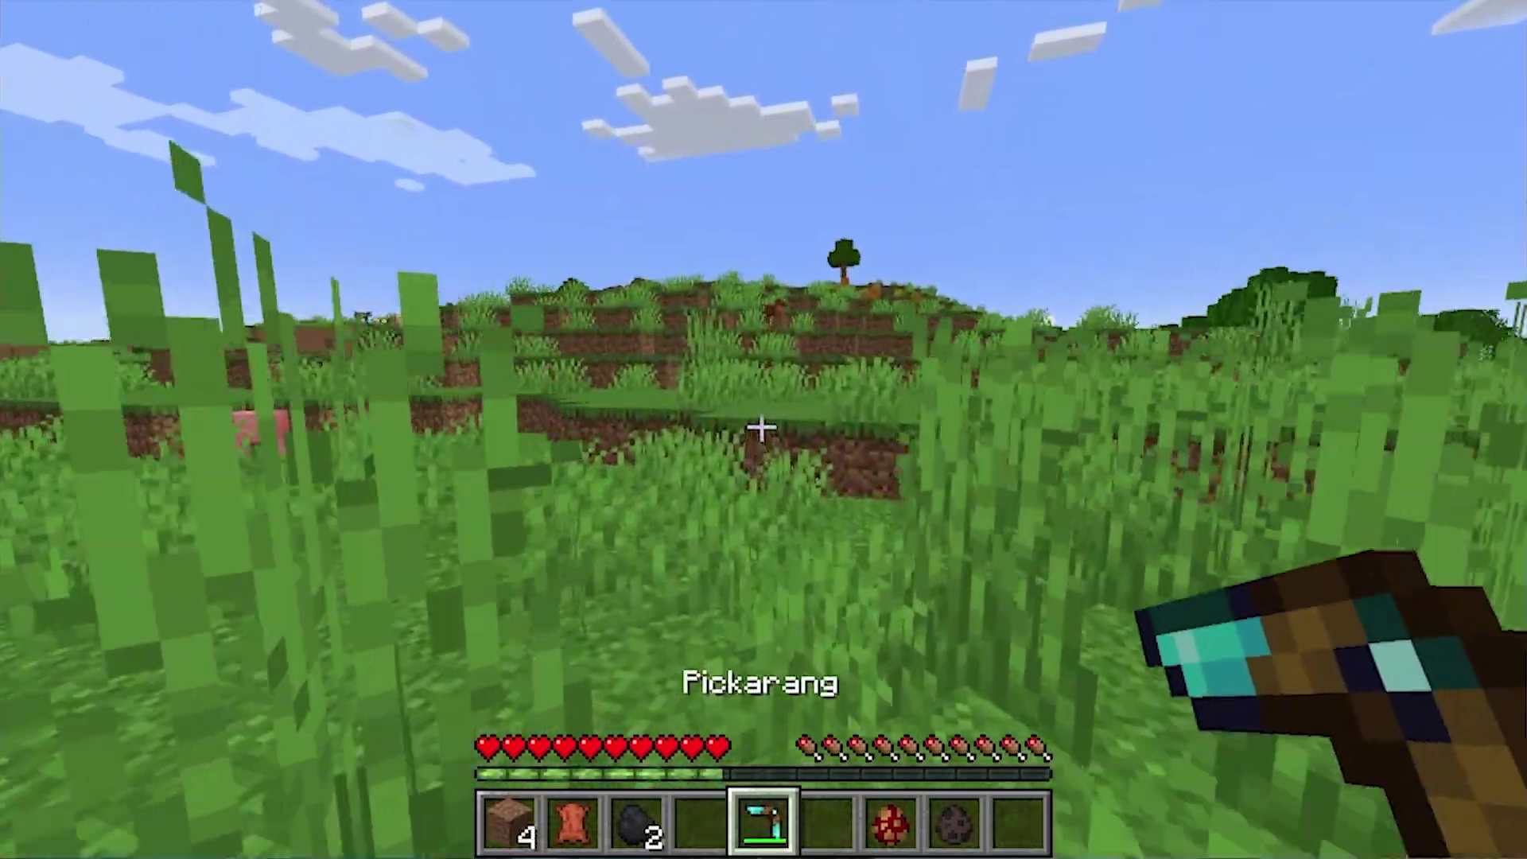
pyautogui.rightClick(762, 428)
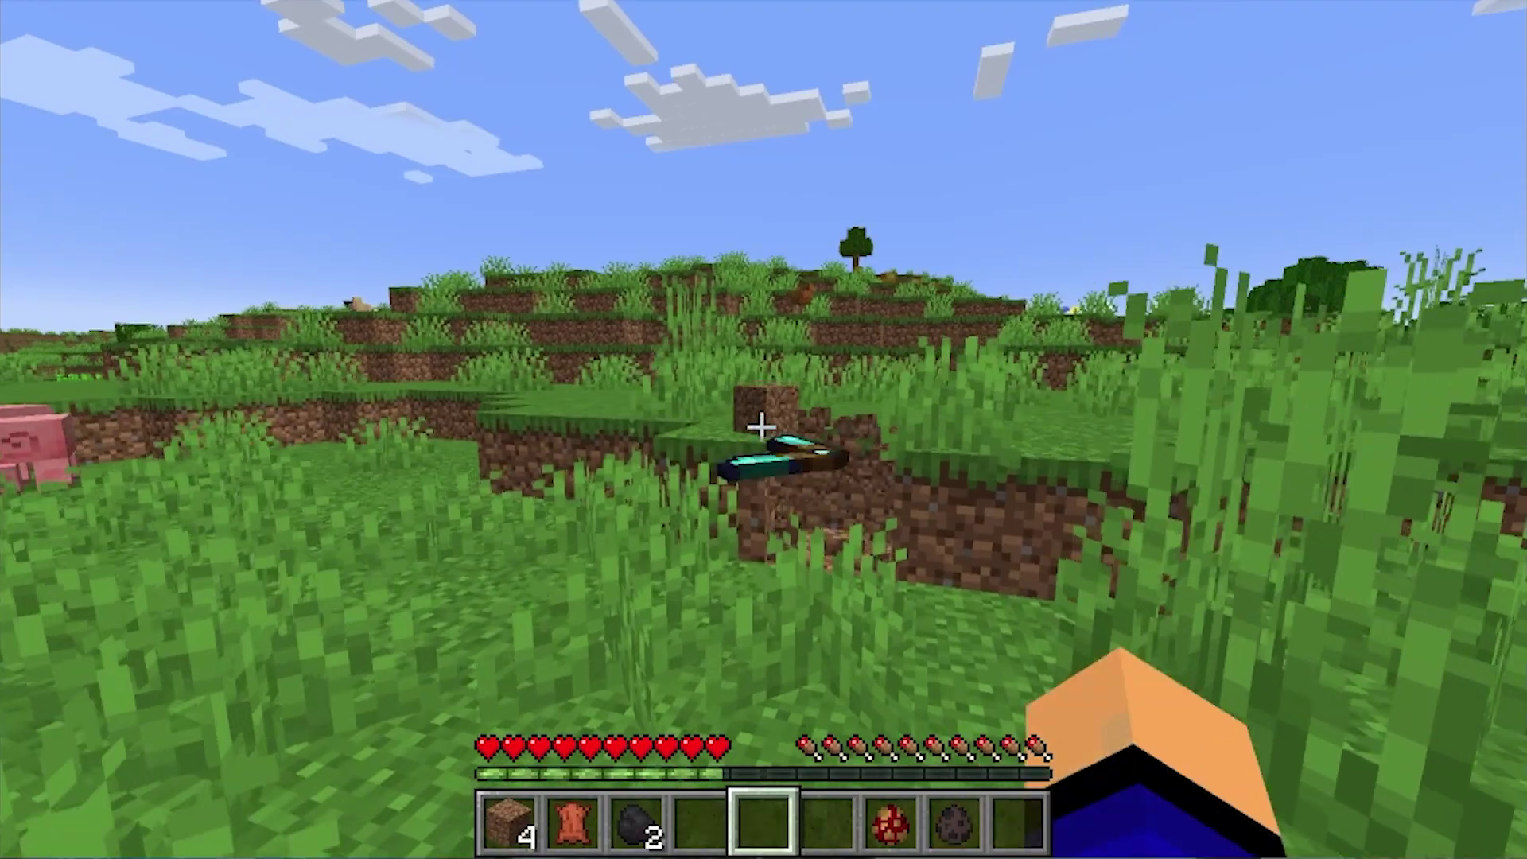
pyautogui.rightClick(762, 428)
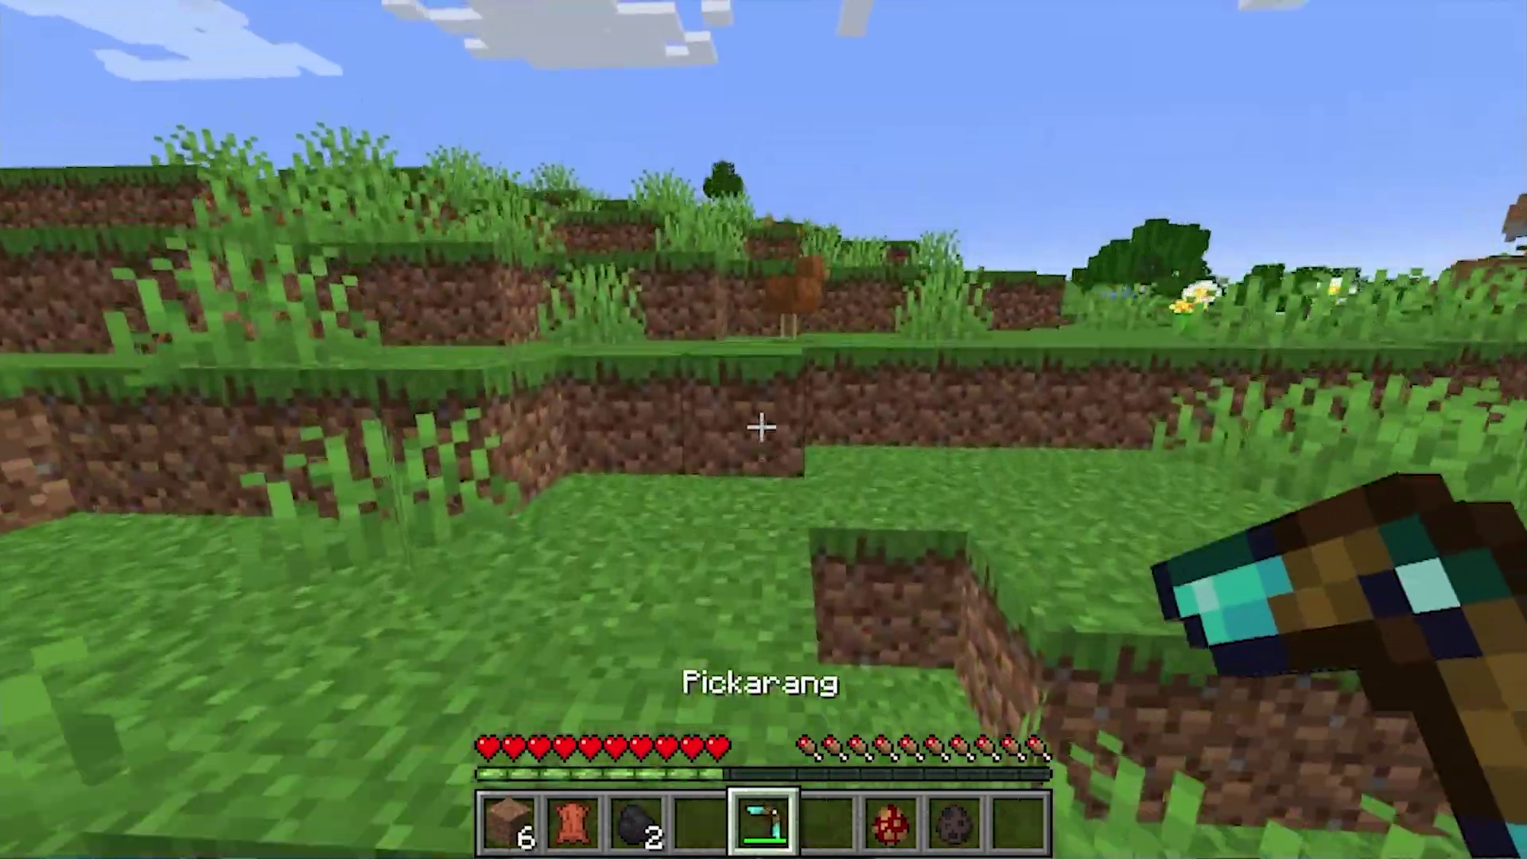
pyautogui.click(762, 428)
pyautogui.rightClick(761, 428)
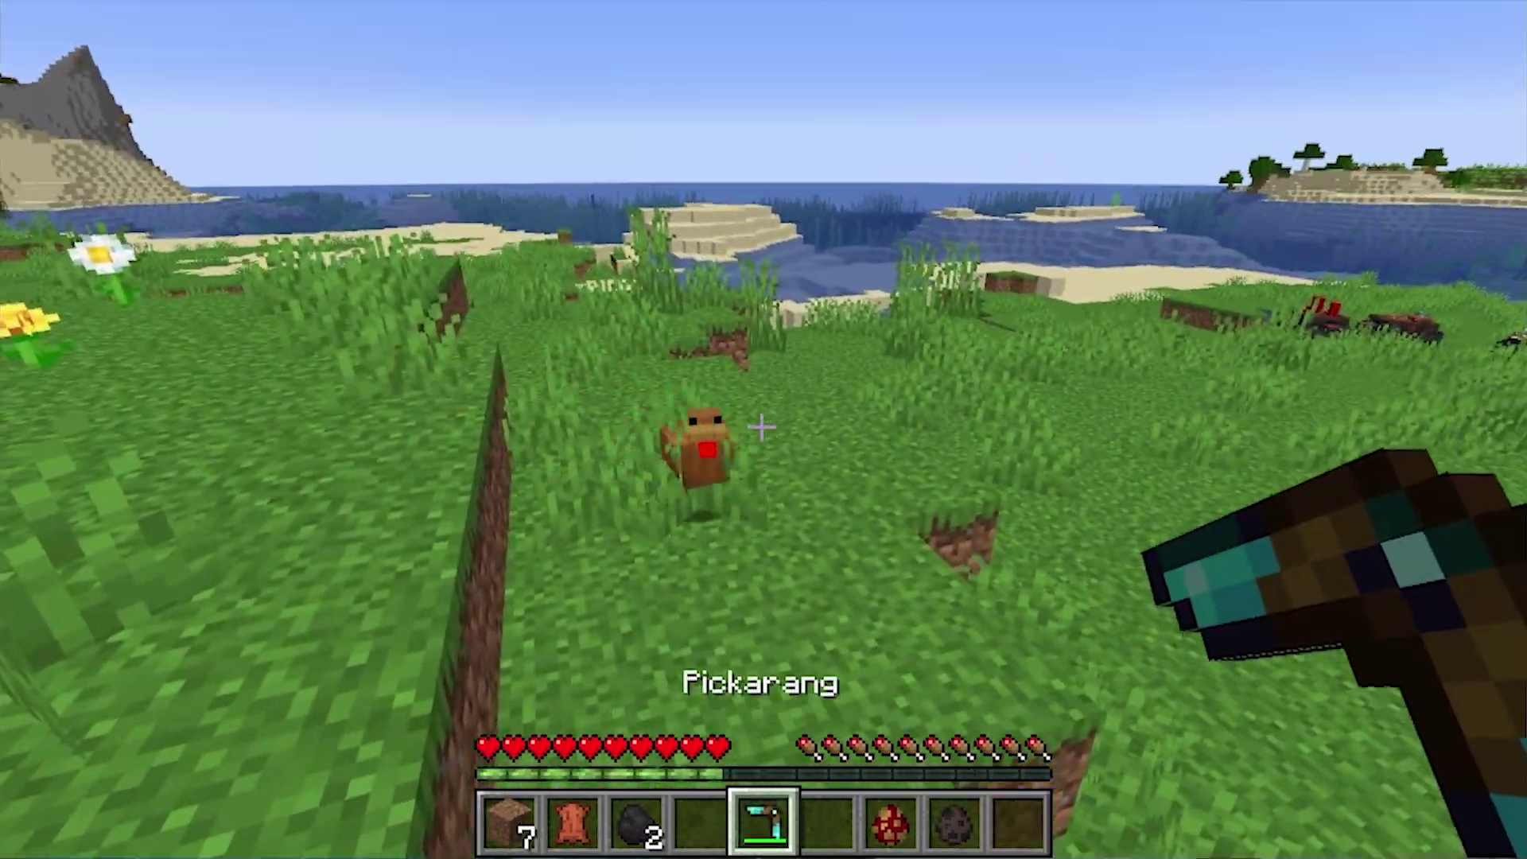
pyautogui.rightClick(762, 428)
pyautogui.click(762, 428)
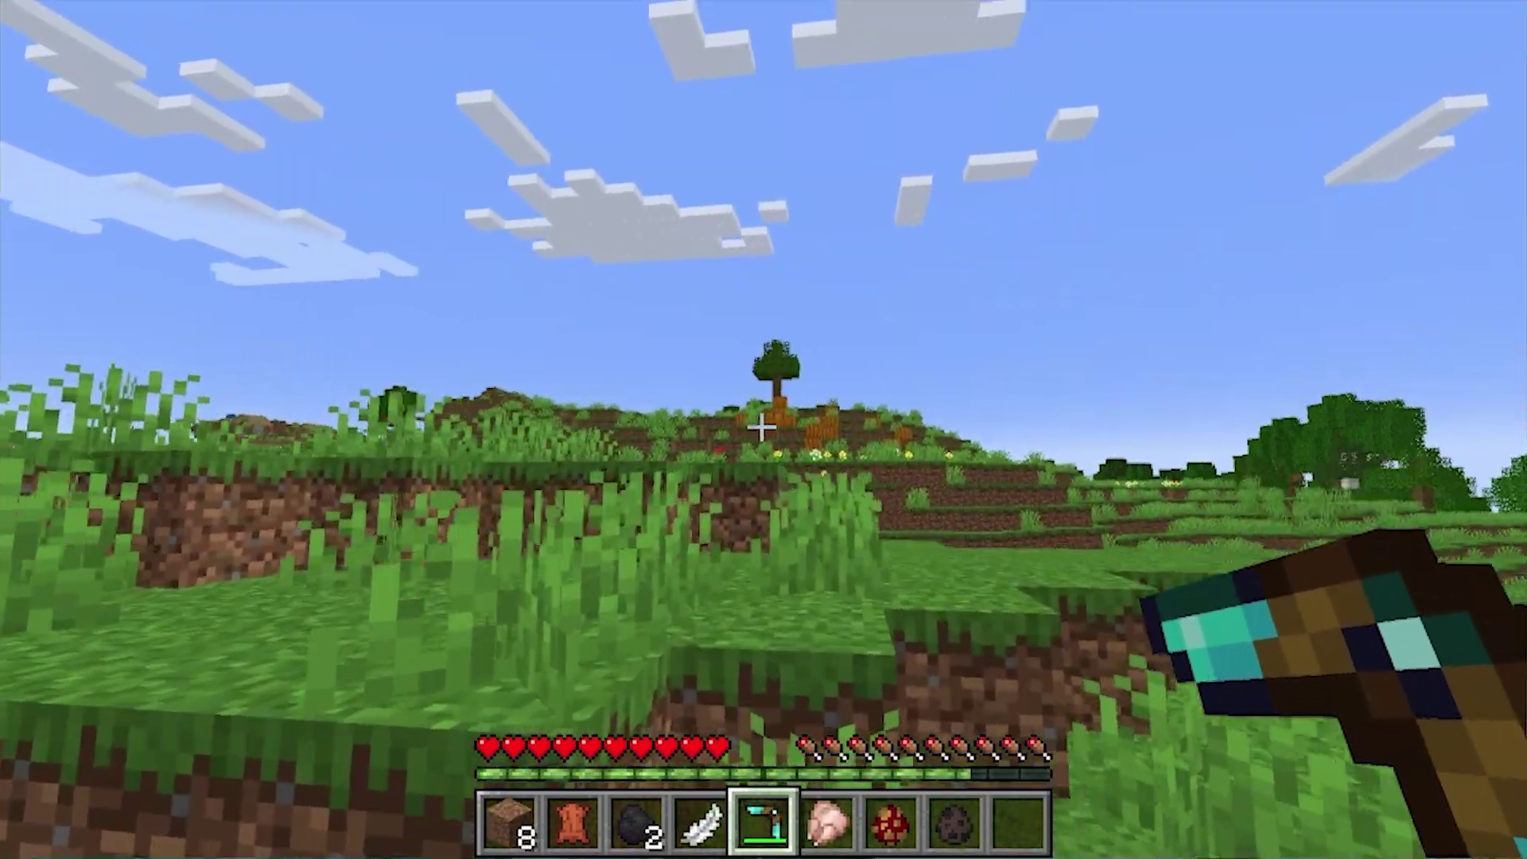
pyautogui.press('w')
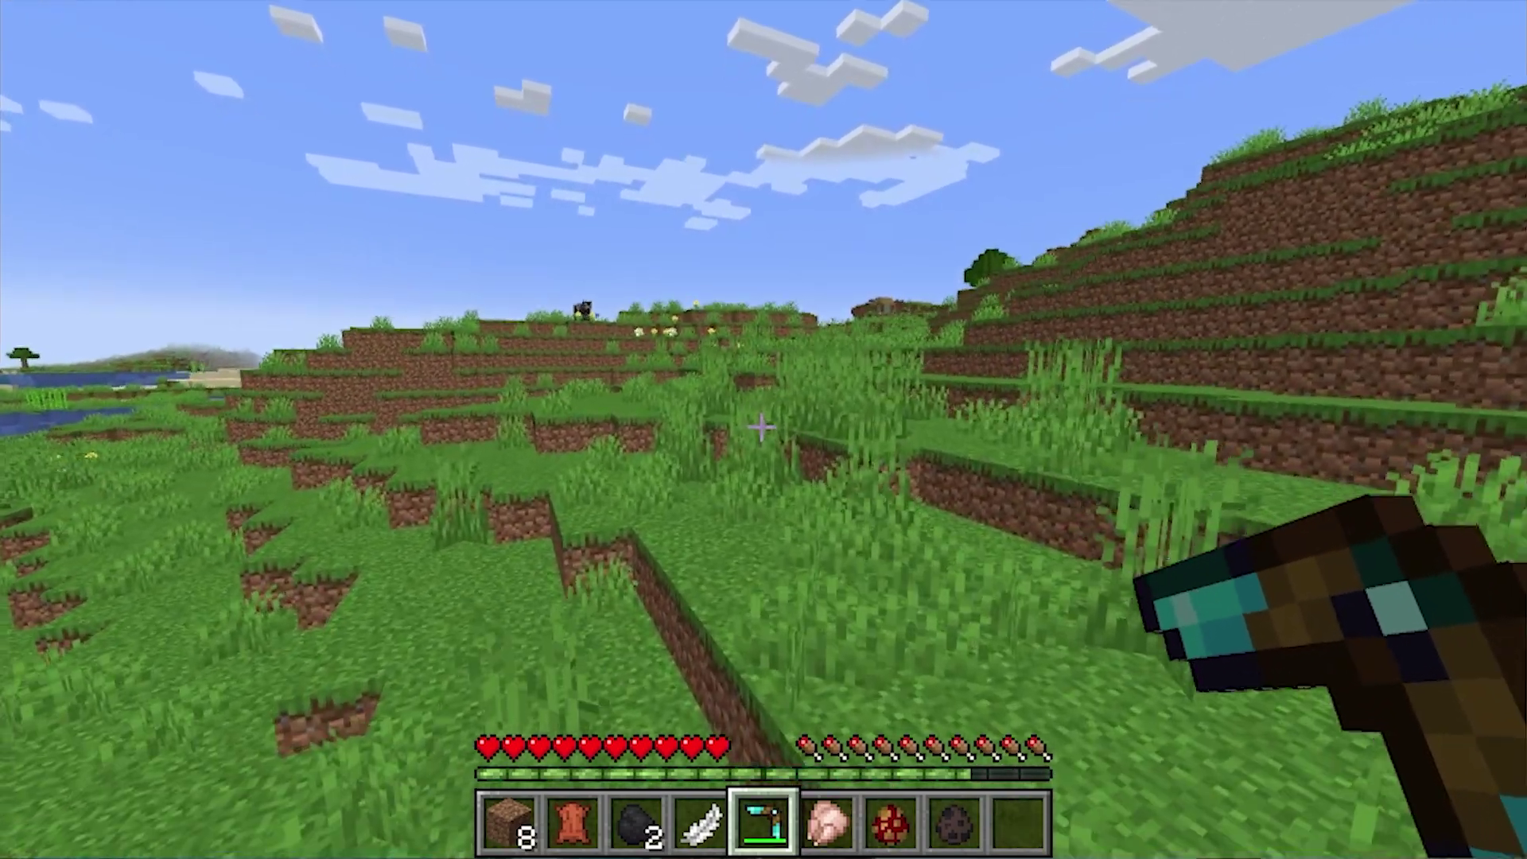
# Step: Go to the yellow blossom tree beside the village and copy its leaves and Blossom Log into the last two hotbar slots
pyautogui.press('/')
pyautogui.write('fill')
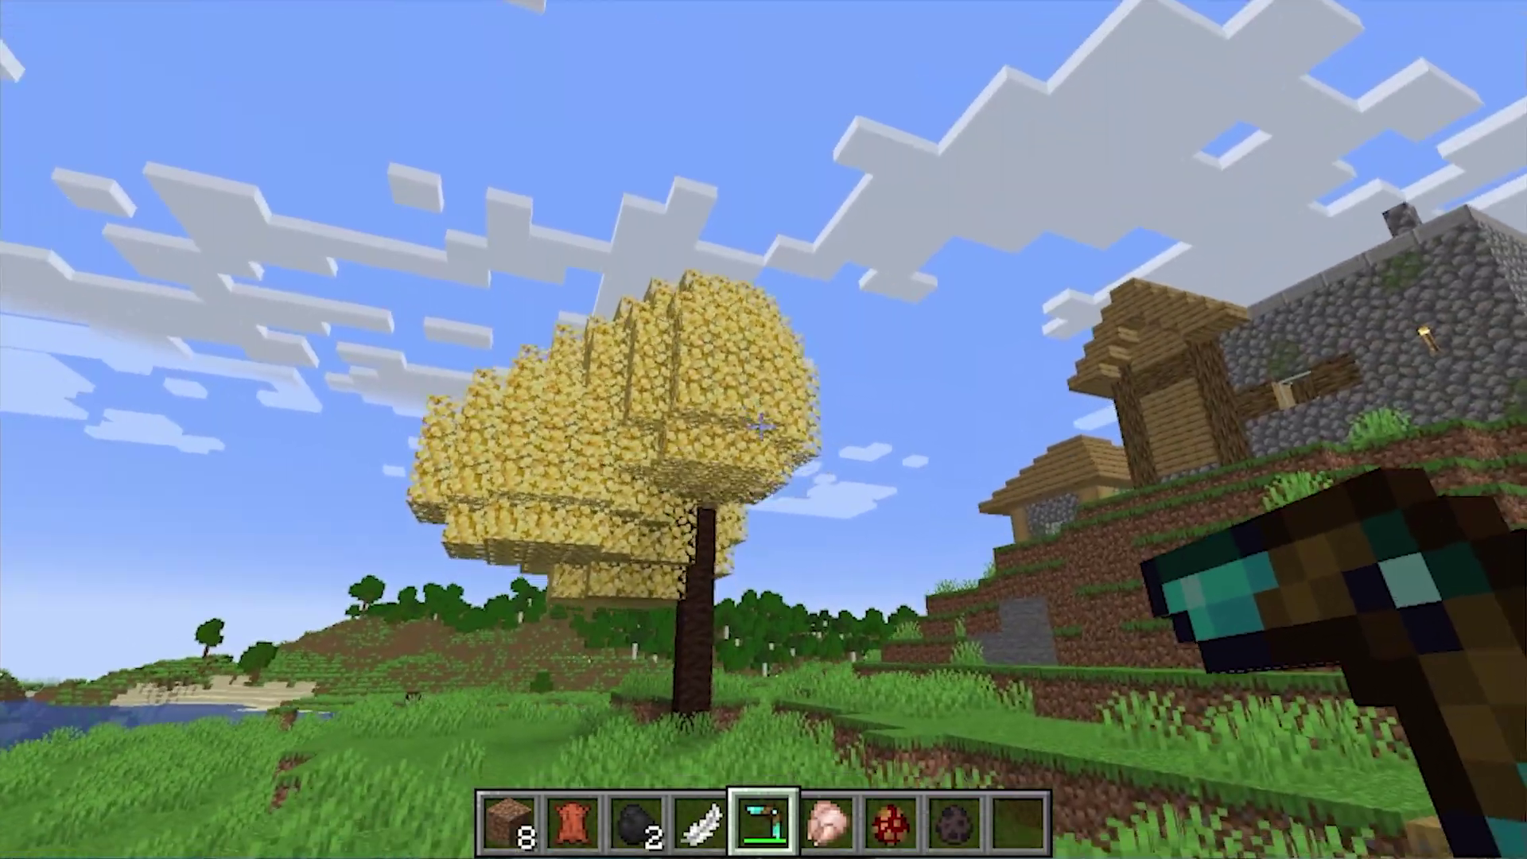
pyautogui.scroll(-1, 763, 429)
pyautogui.press('w')
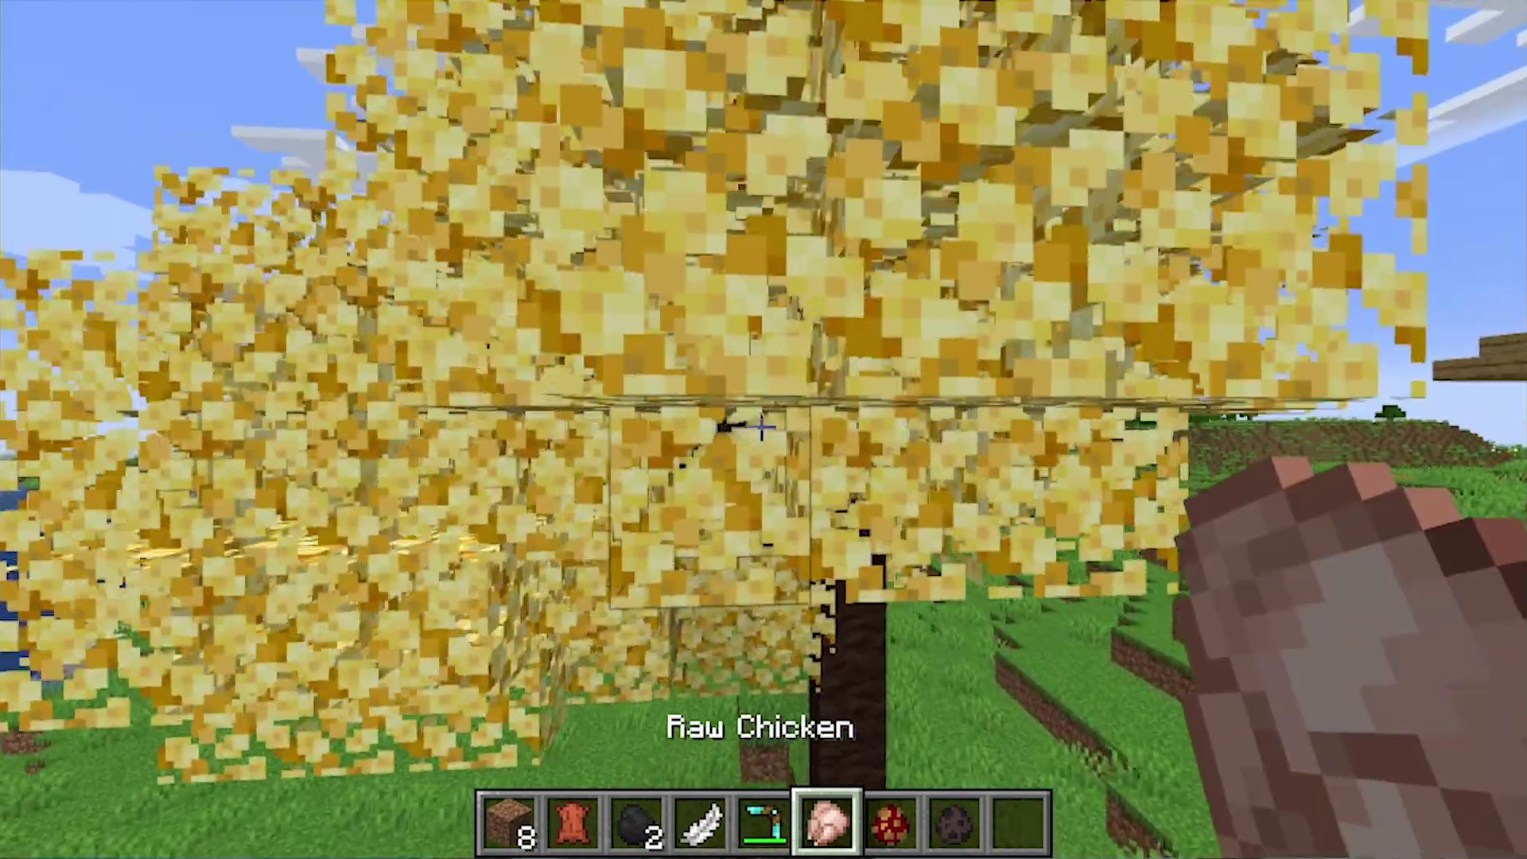
pyautogui.scroll(-2, 763, 430)
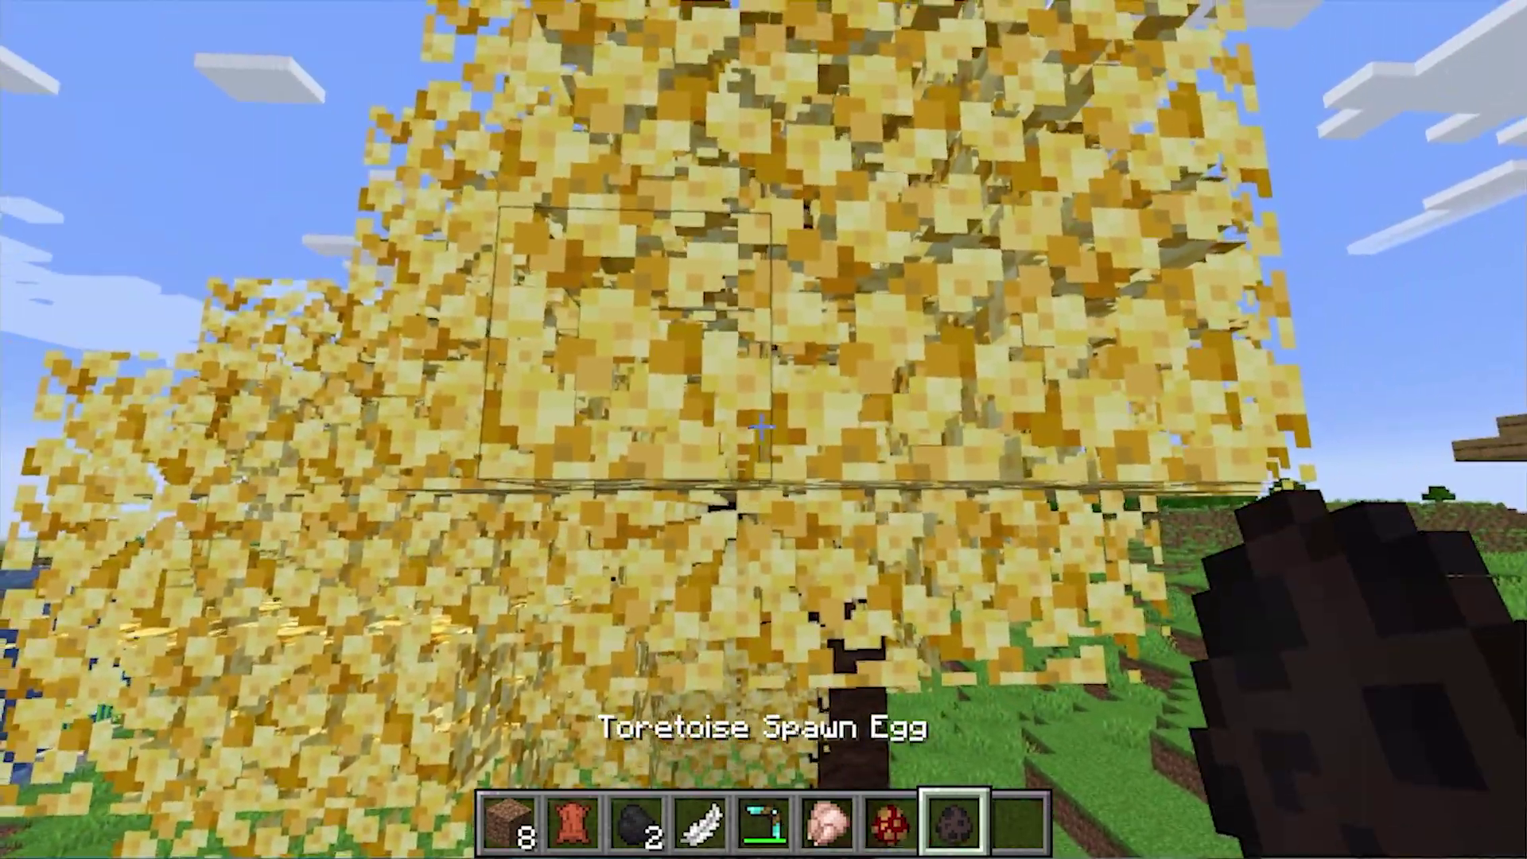
pyautogui.middleClick(761, 429)
pyautogui.press('w')
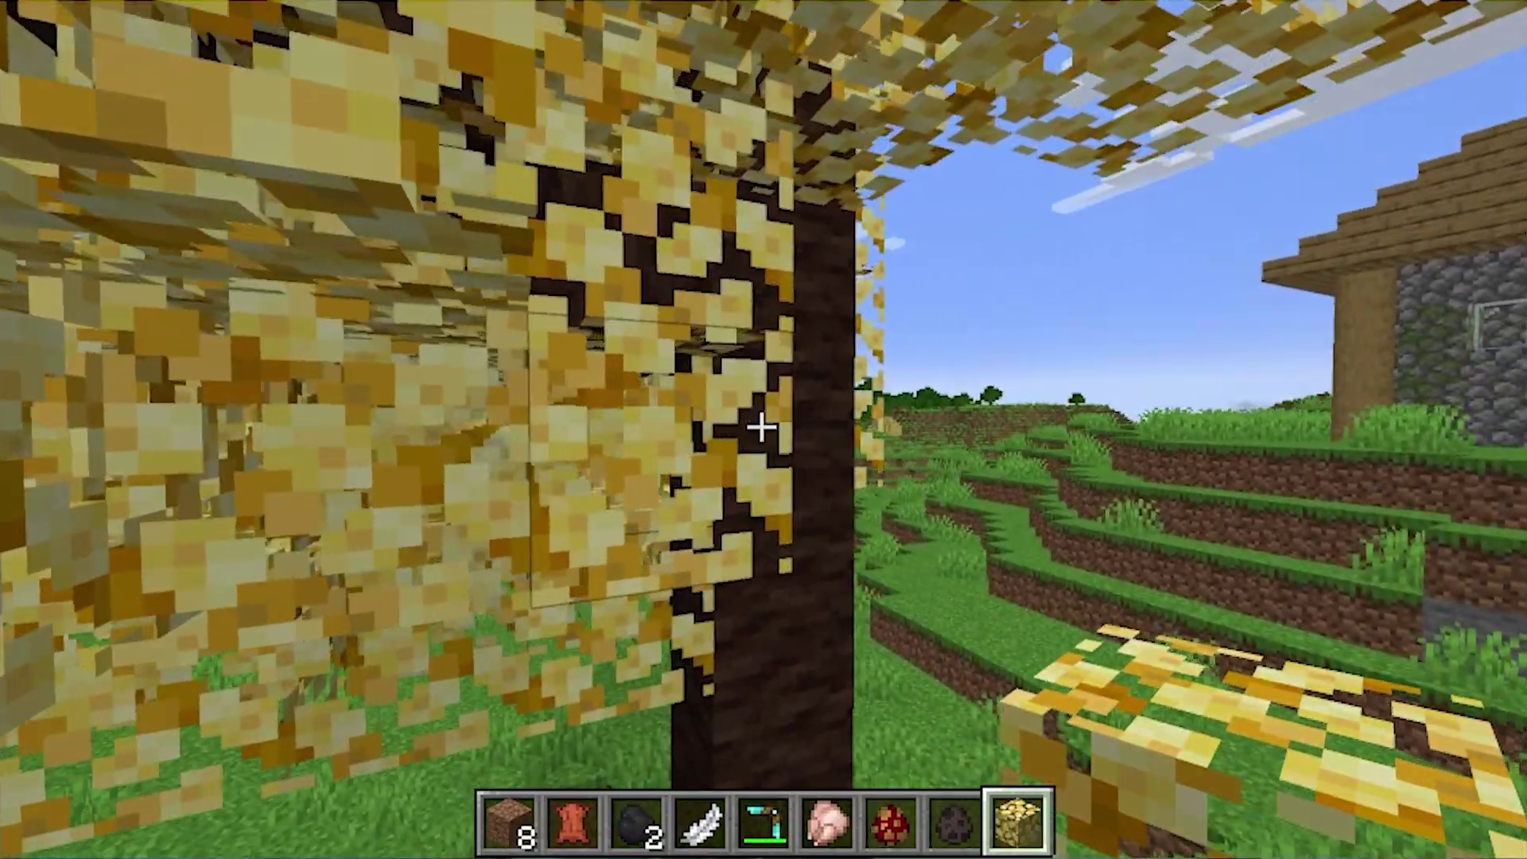
pyautogui.middleClick(761, 429)
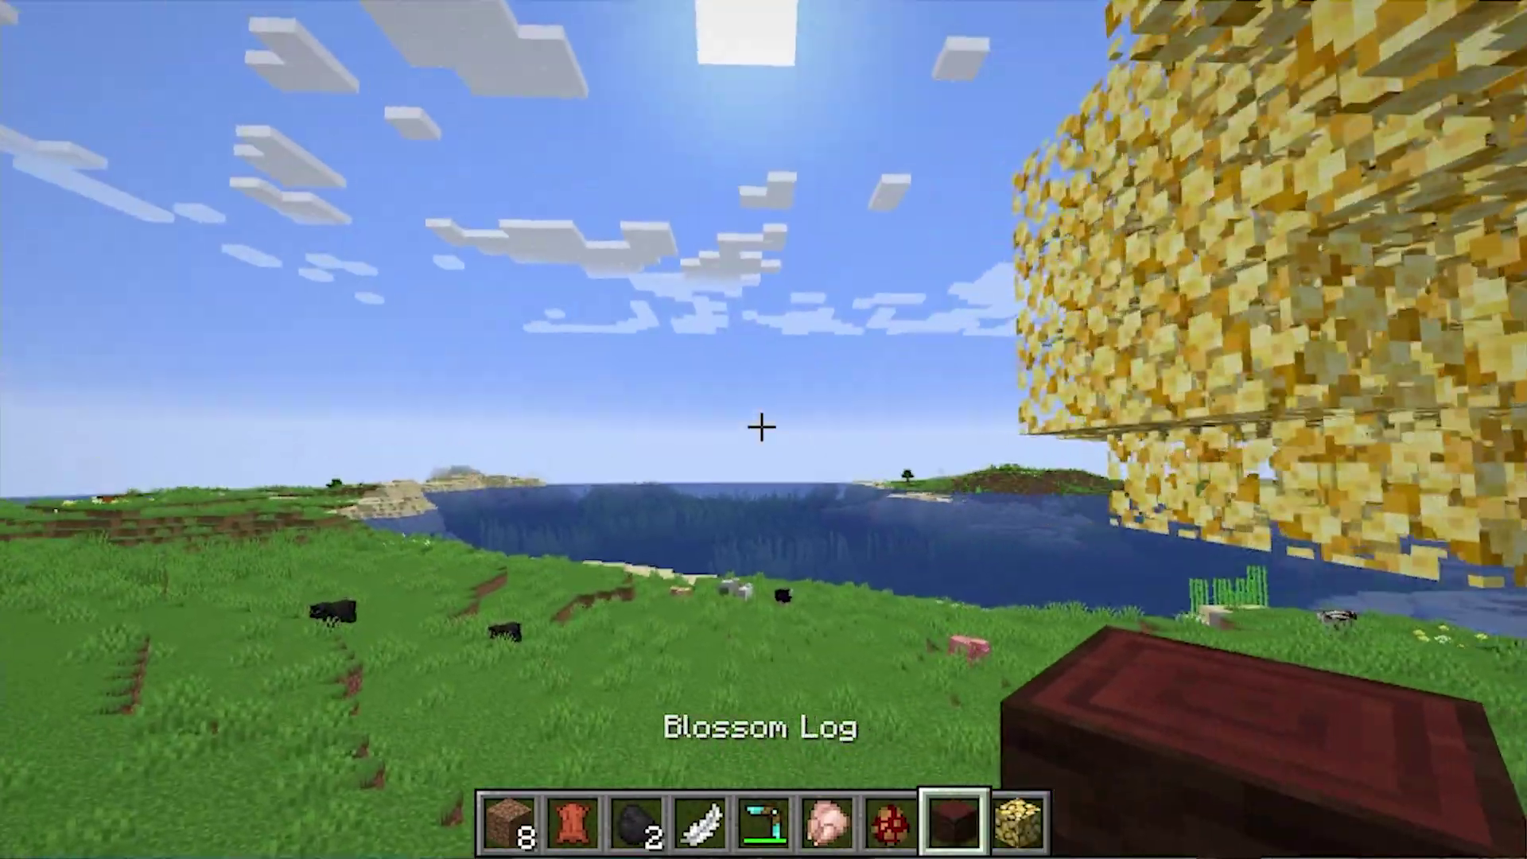
# Step: Fly around the blossom tree's canopy, switch back to the Pickarang and throw it towards the animals in the lakeside meadow
pyautogui.moveTo(761, 427)
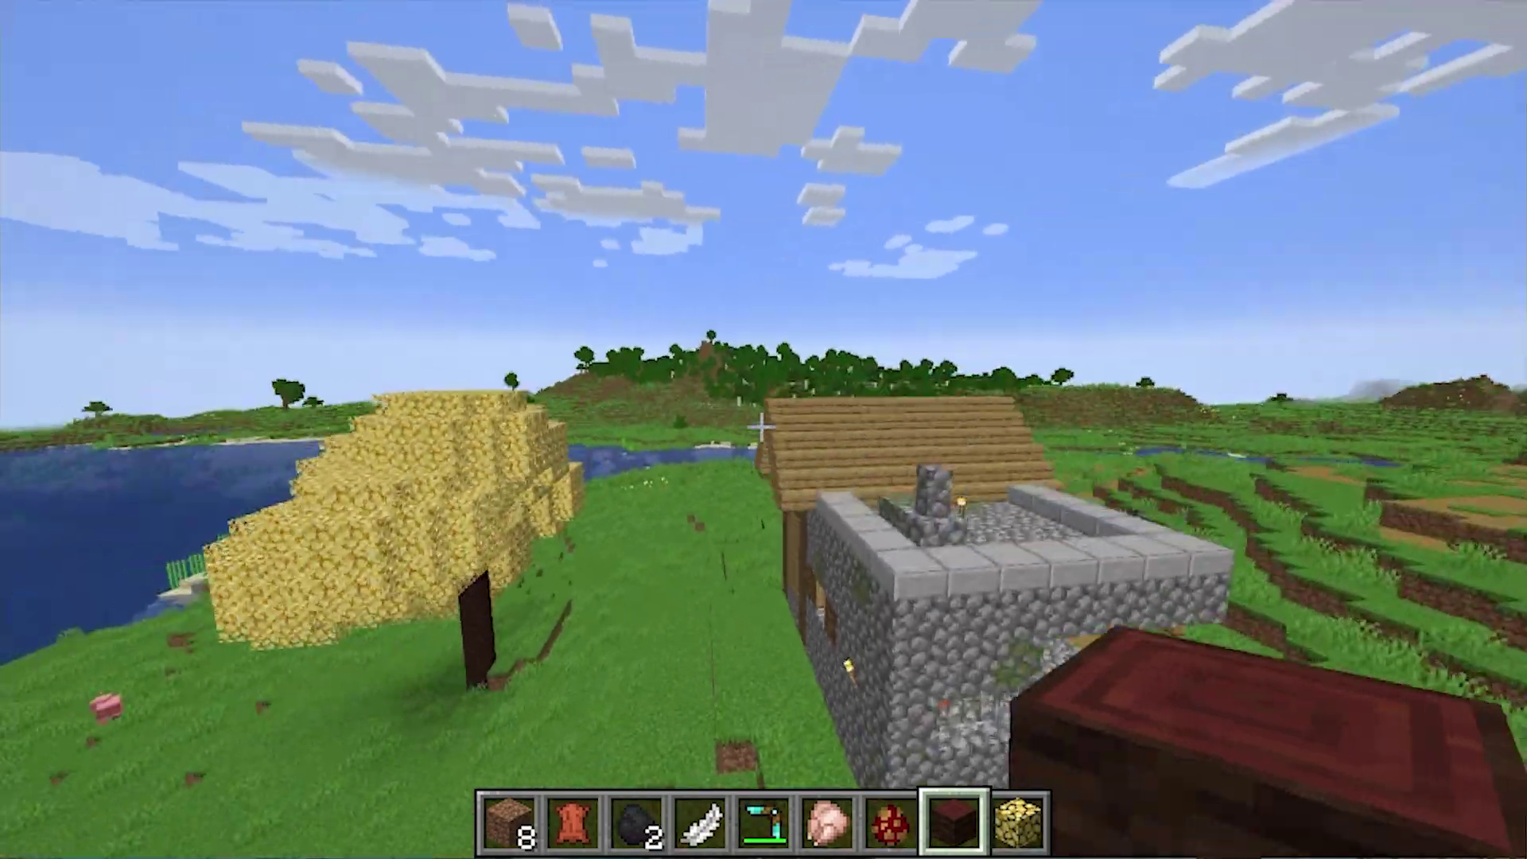
pyautogui.press('w')
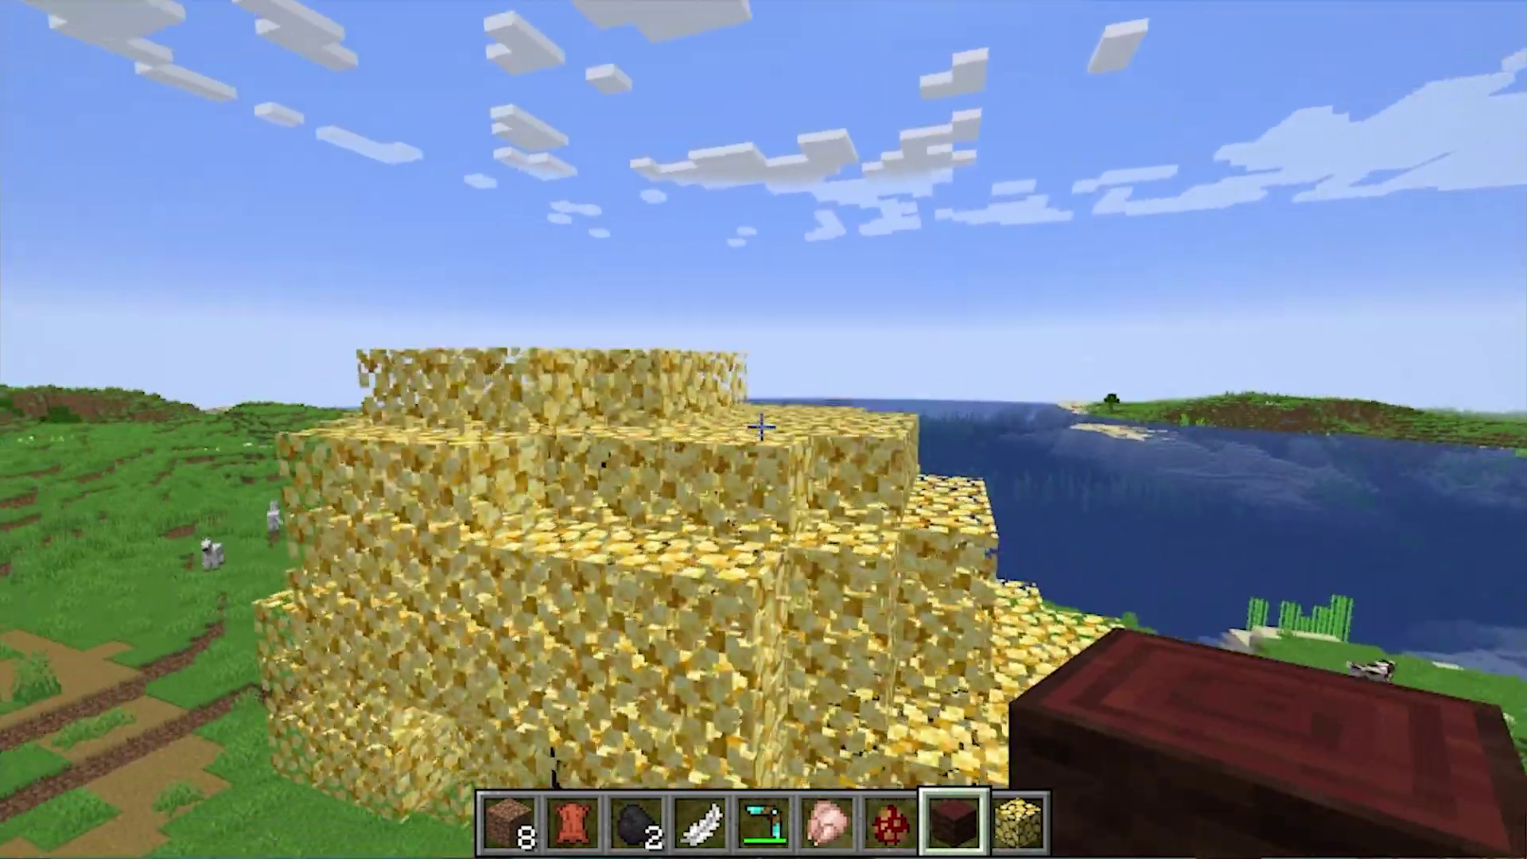
pyautogui.press('5')
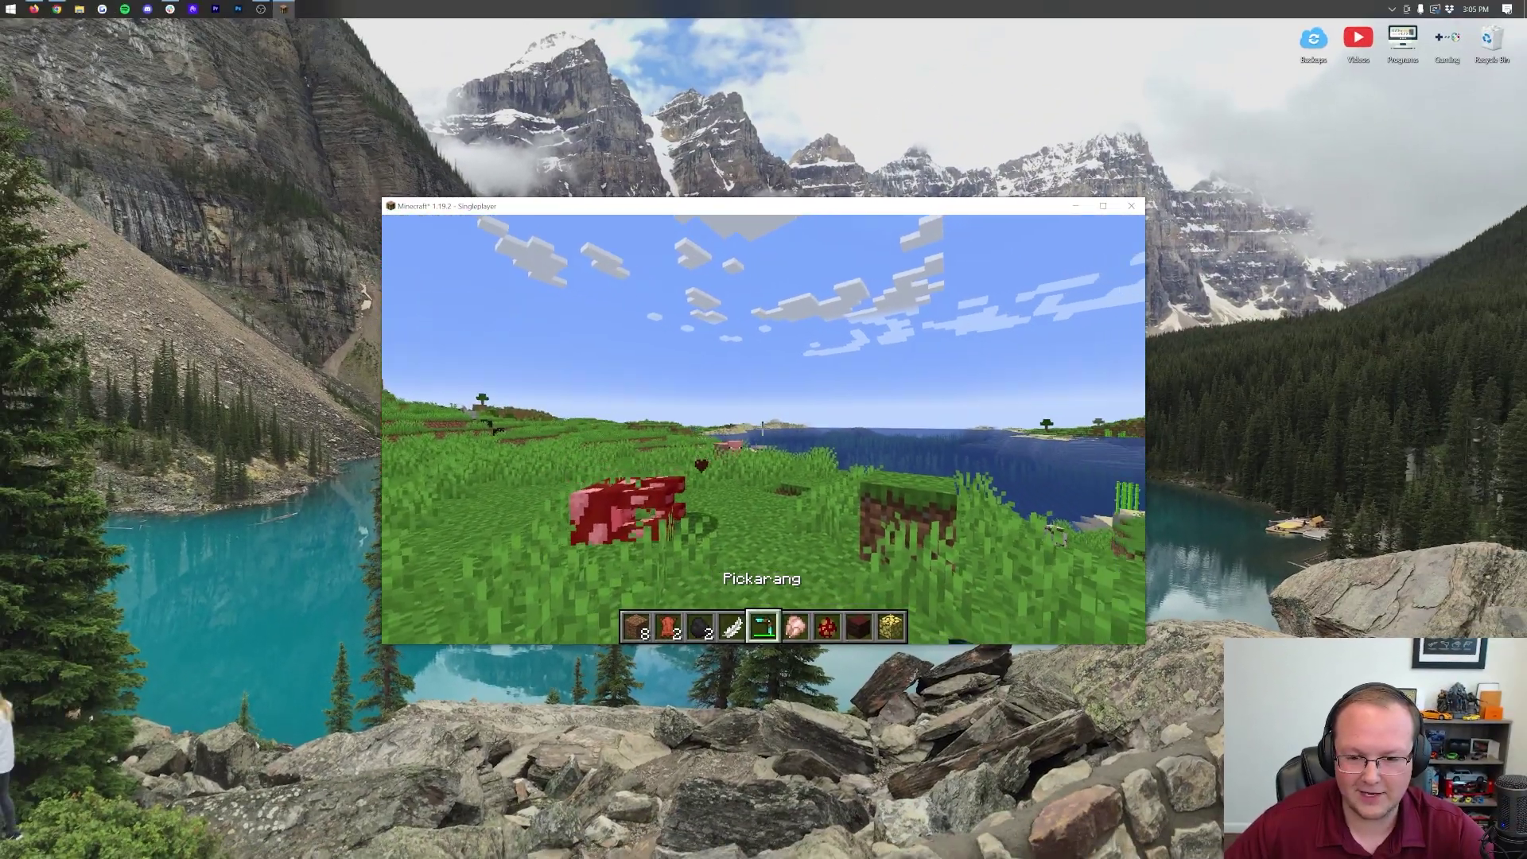
pyautogui.rightClick(762, 428)
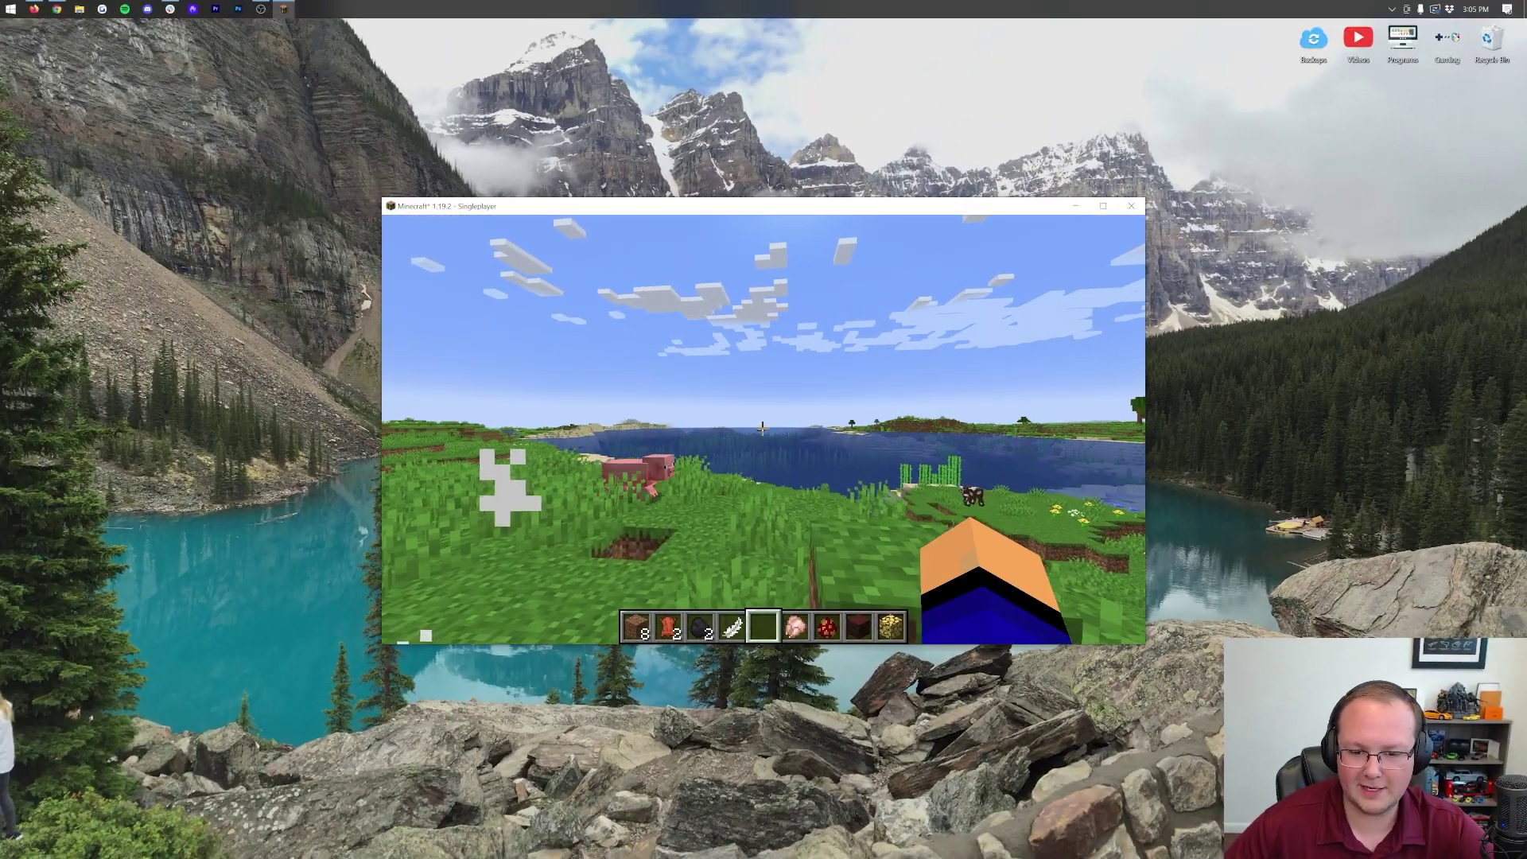